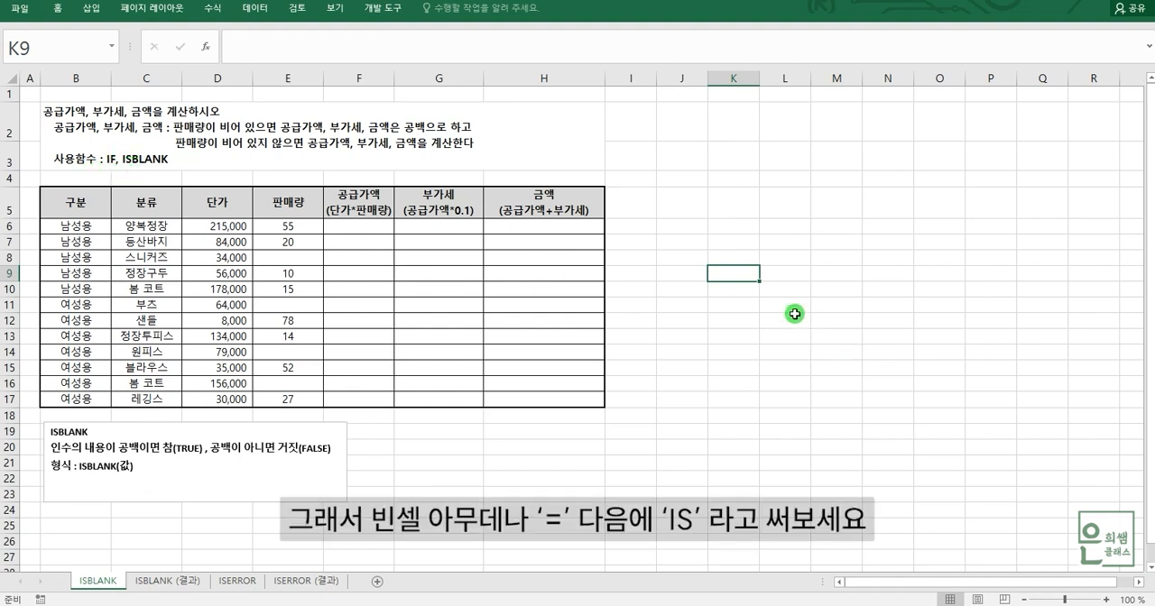
Enter =ISBLANK(E8) in cell K7 to test whether the third product's sales quantity is blank.
click(738, 244)
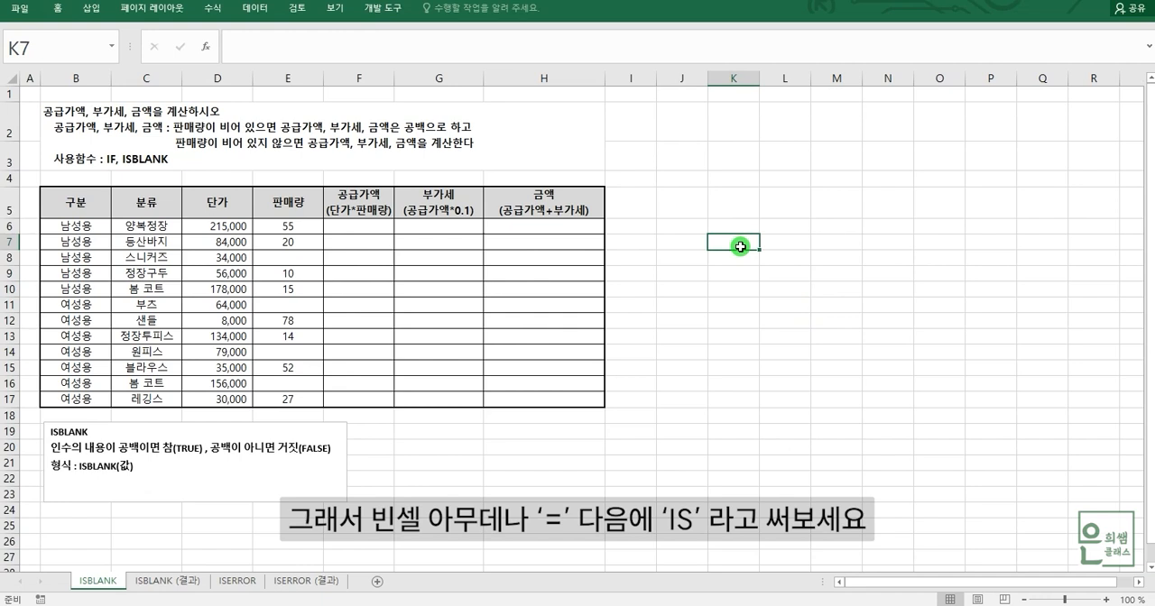
text(=IS)
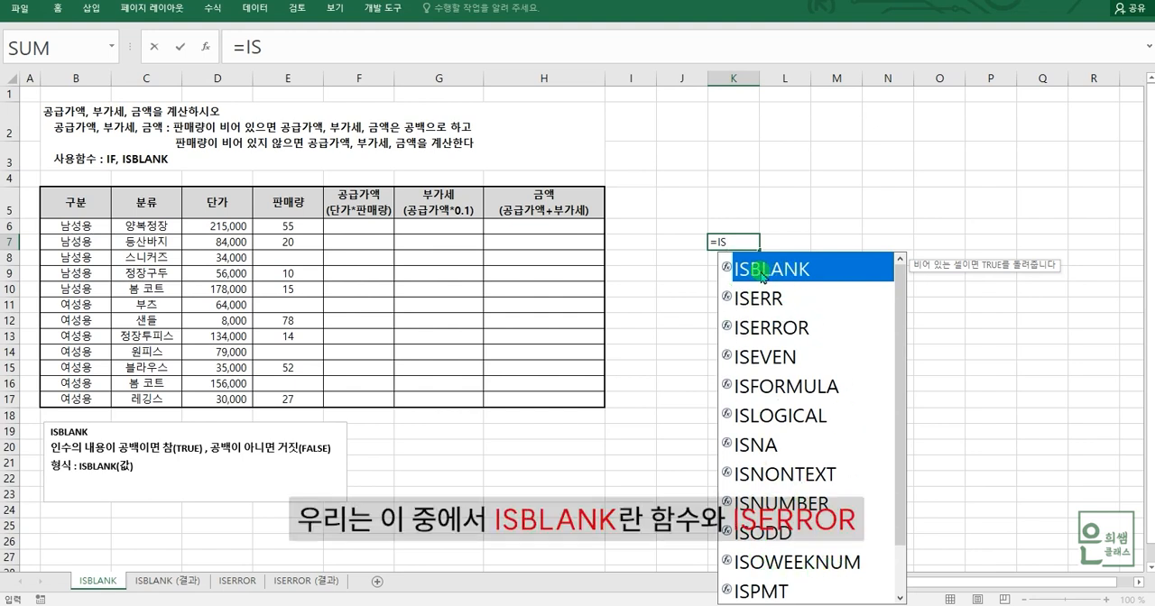
click(796, 331)
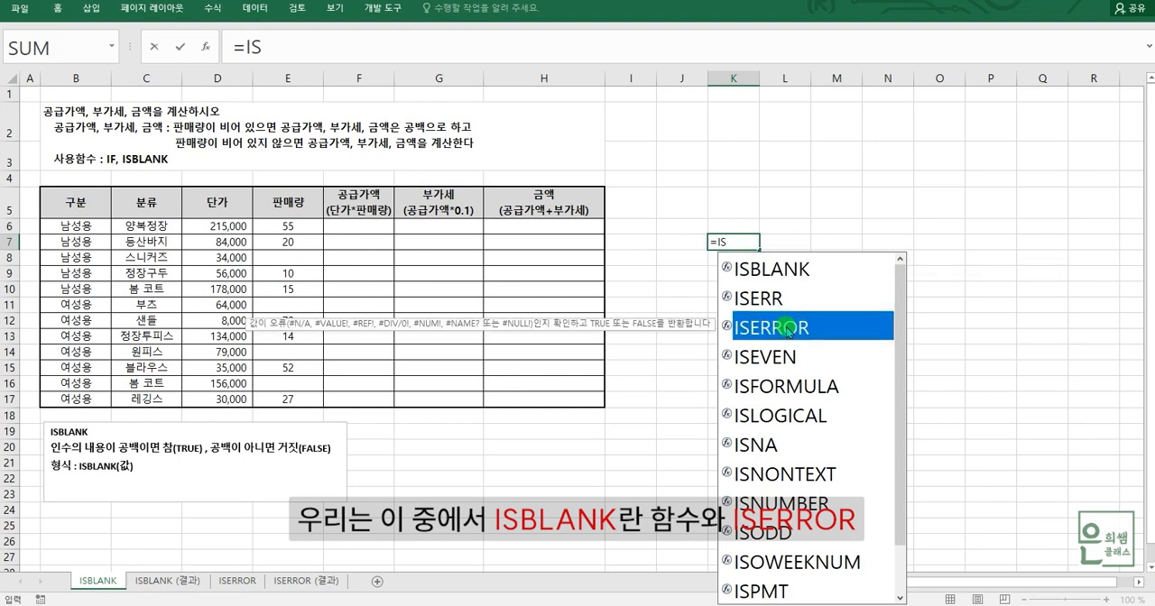
click(769, 277)
click(769, 328)
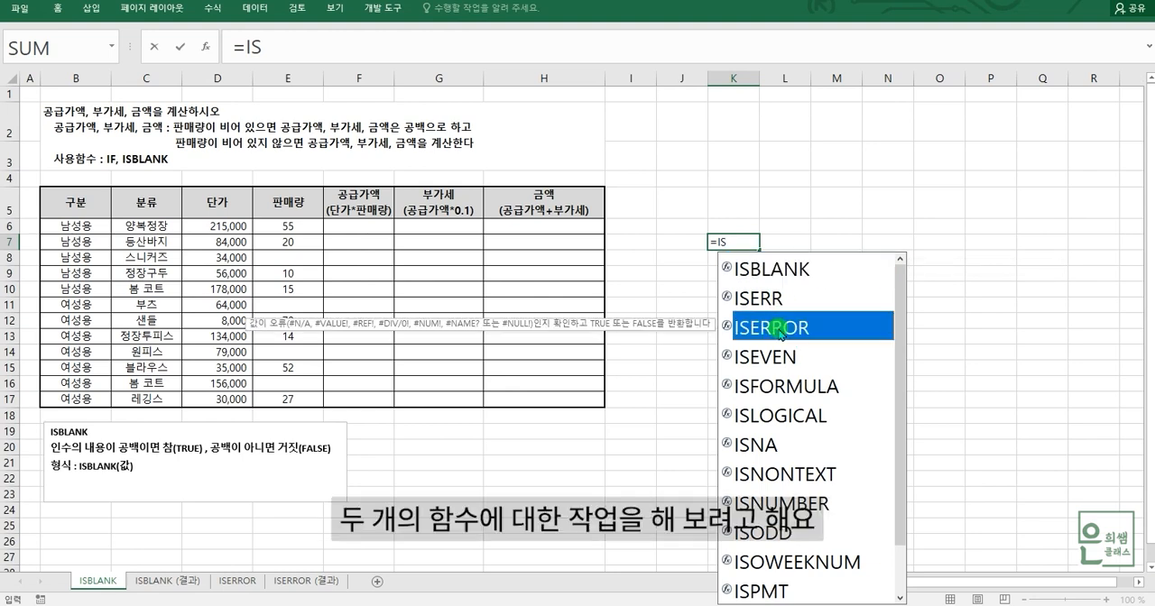
click(765, 269)
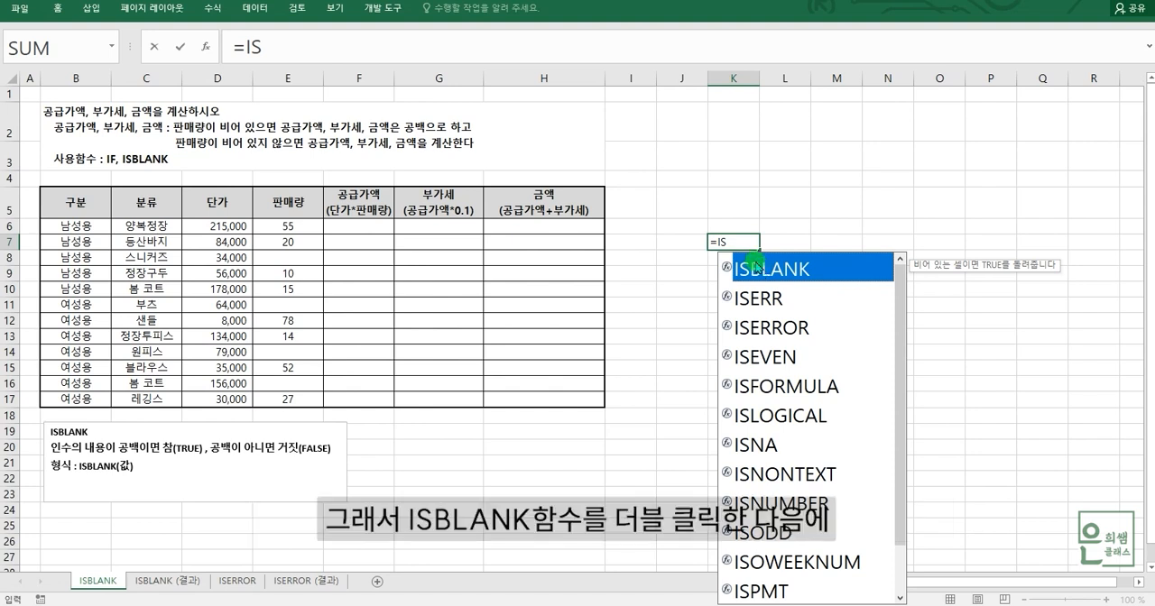
double_click(768, 267)
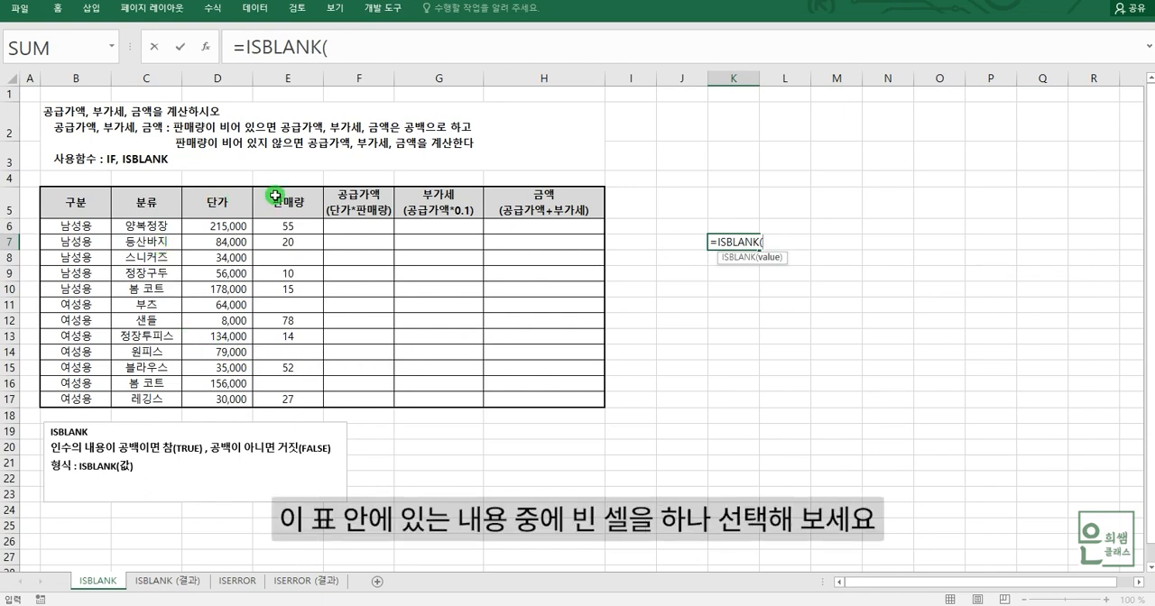
click(301, 258)
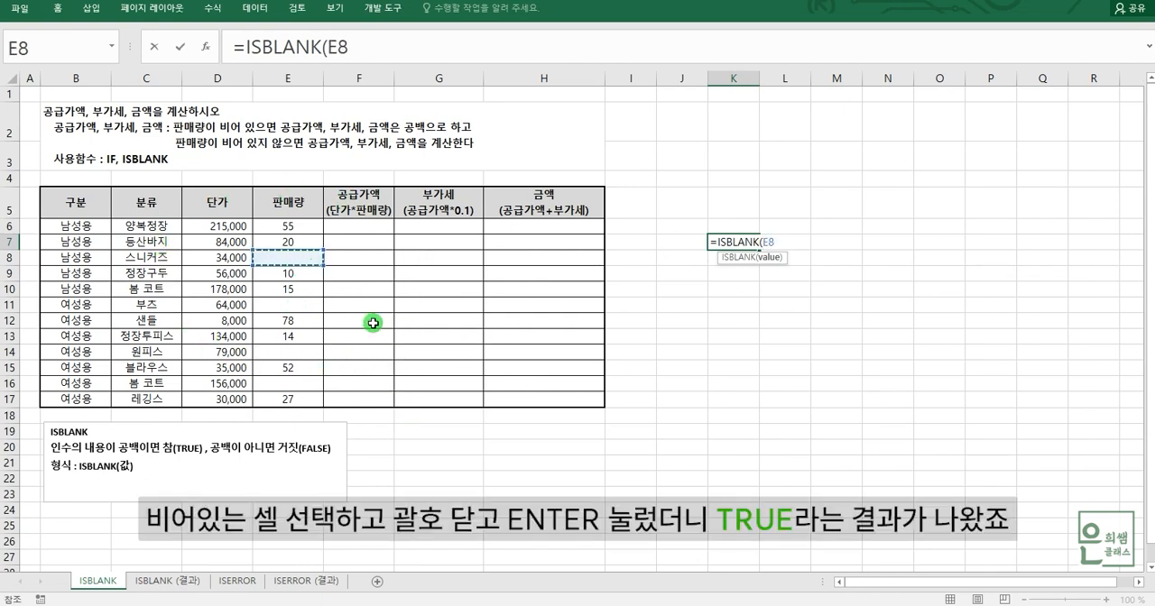
text())
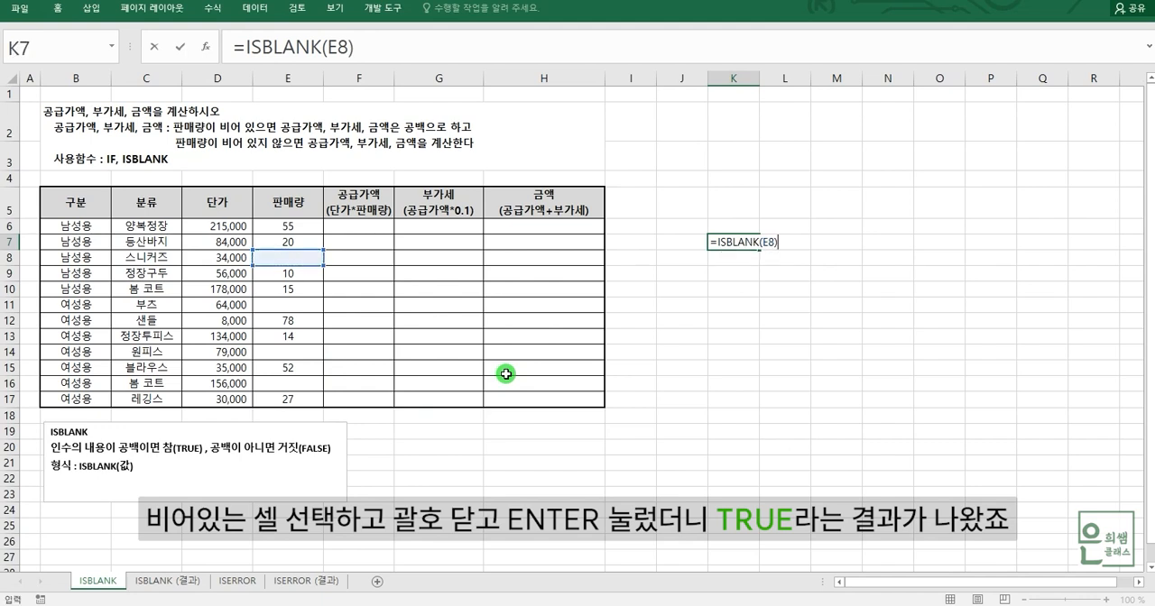
key(Return)
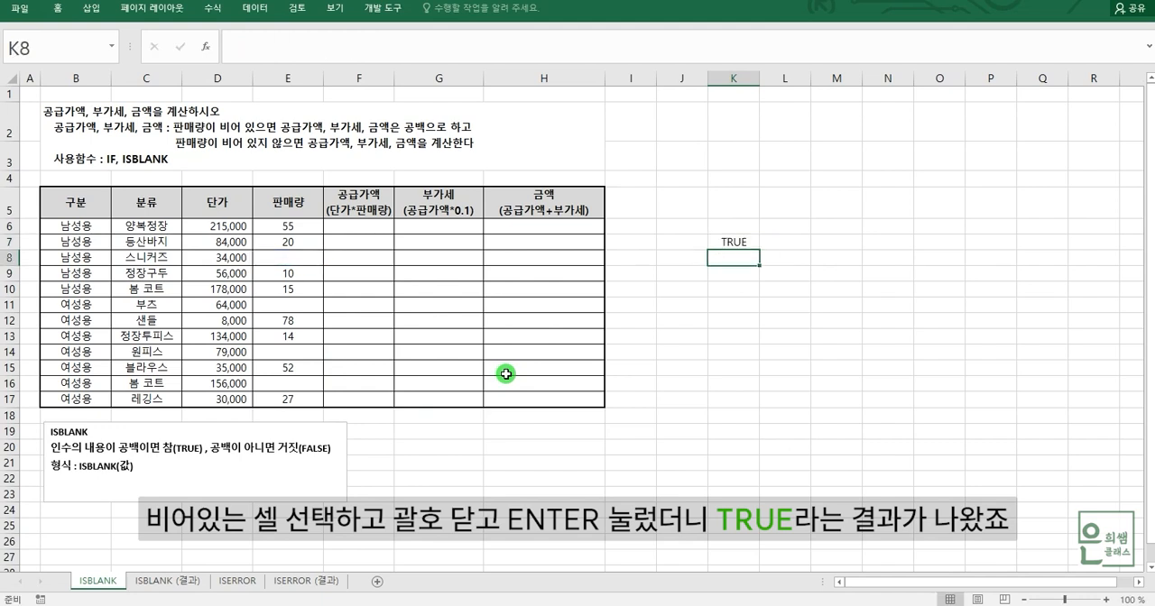
click(739, 252)
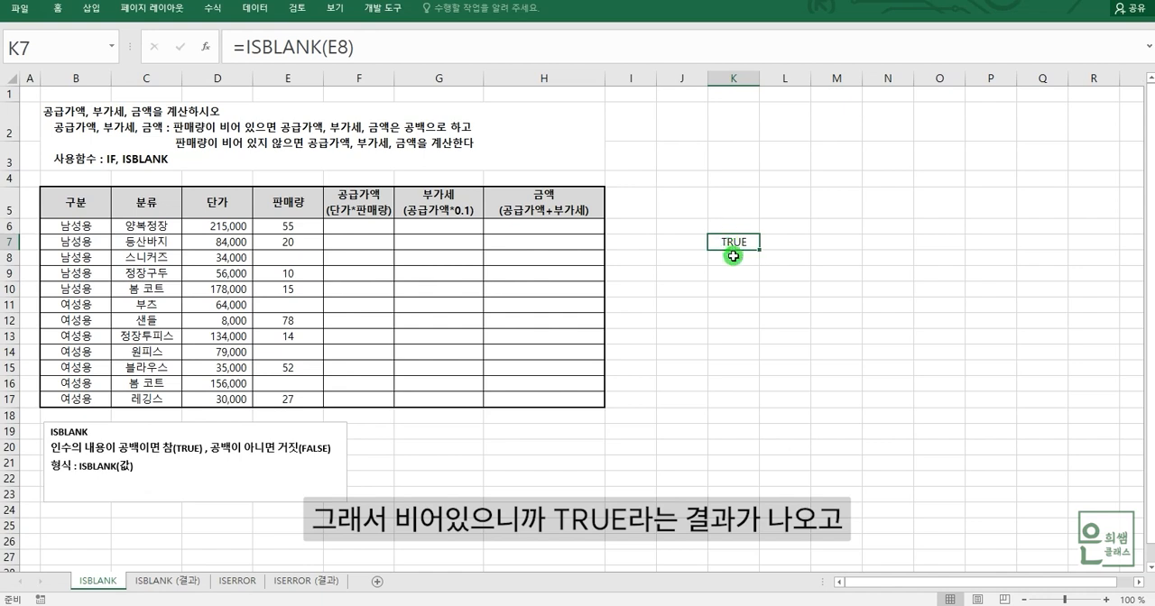
Enter =ISBLANK(D6) in cell K8 to test a filled cell and compare it with the test in K7.
click(733, 257)
text(=)
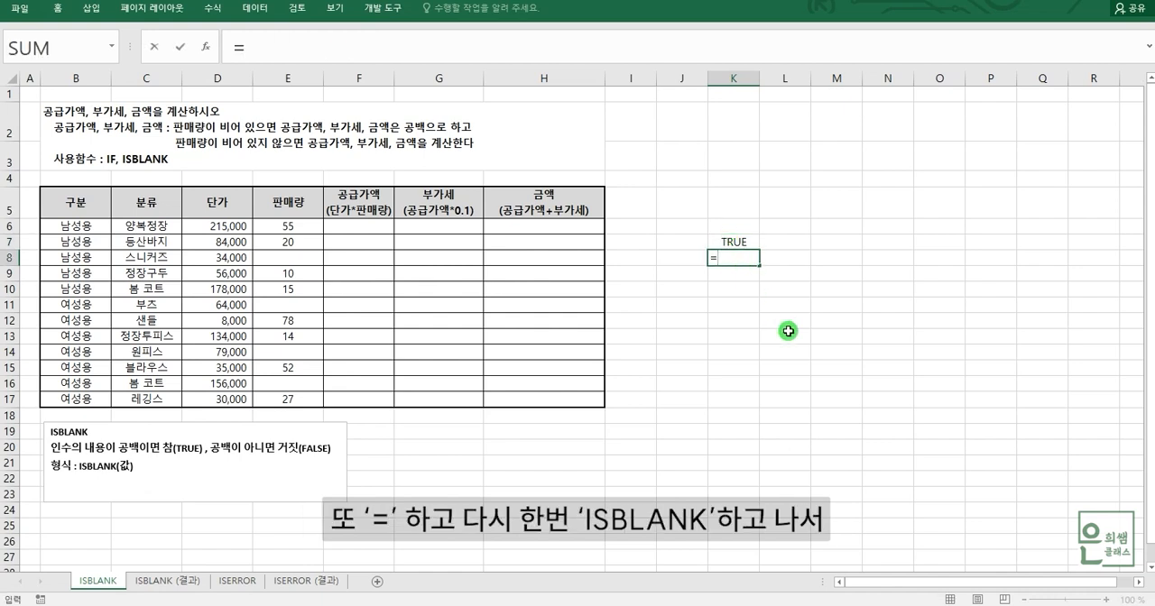
text(IS)
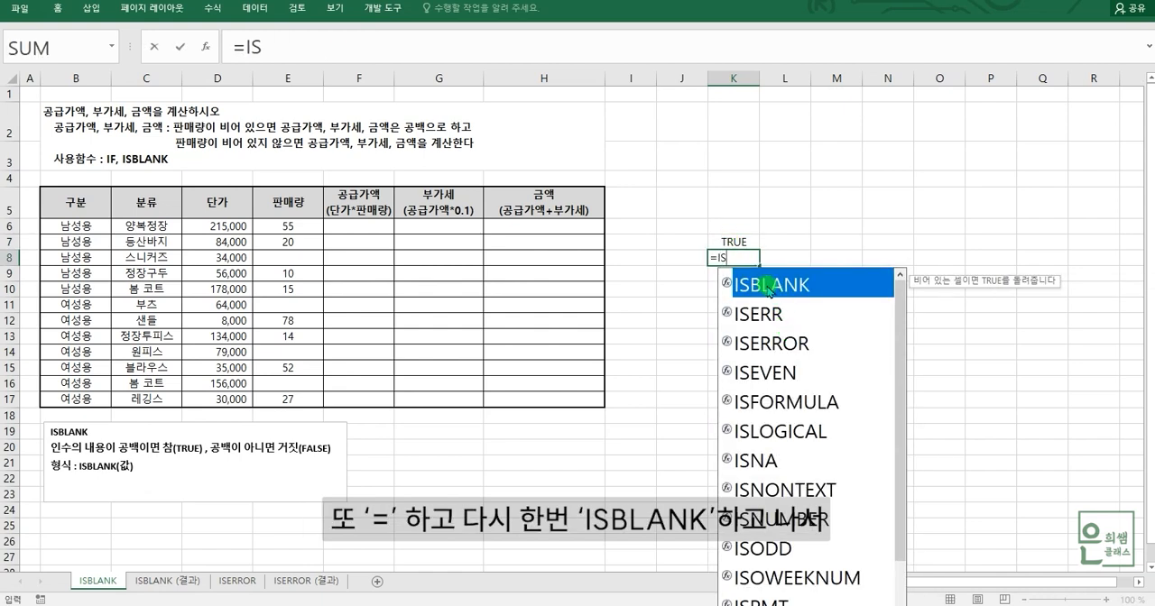
double_click(765, 287)
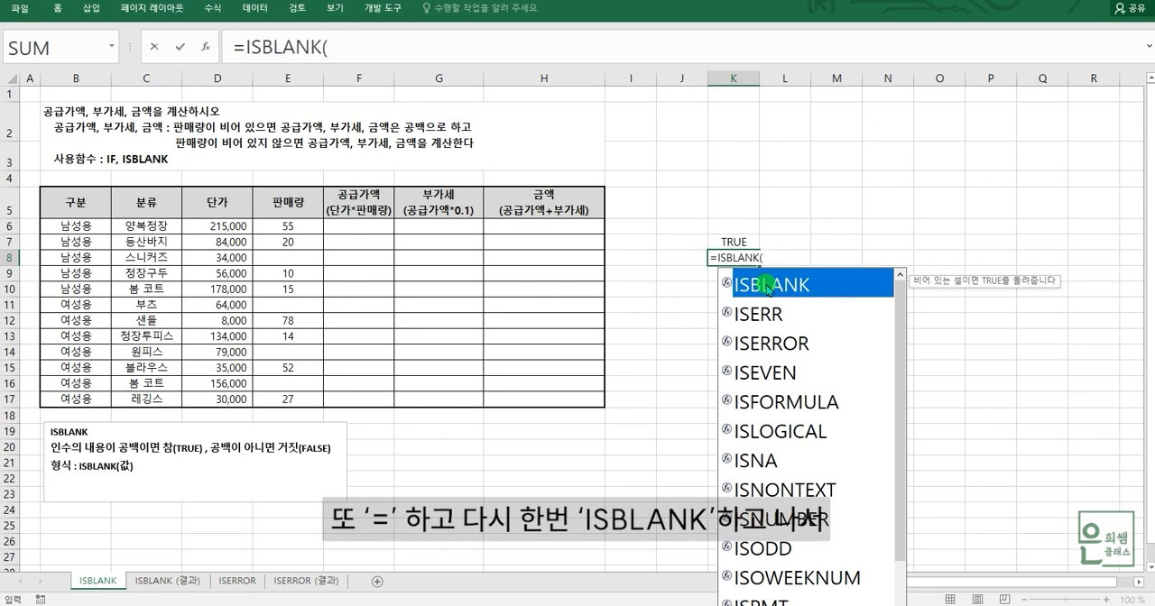
click(228, 225)
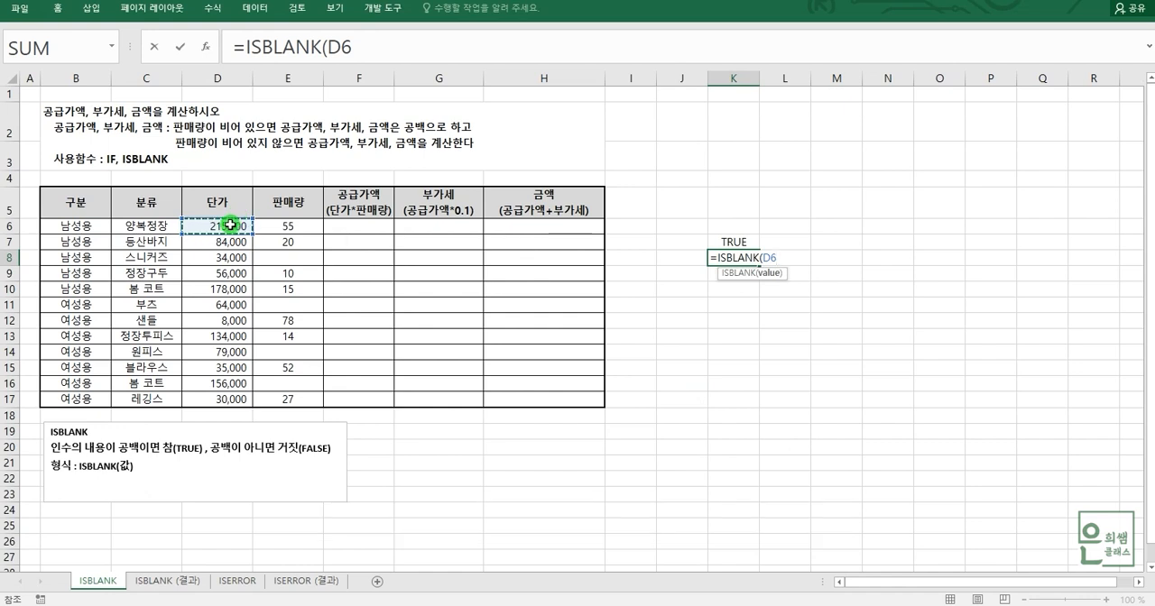
key(Return)
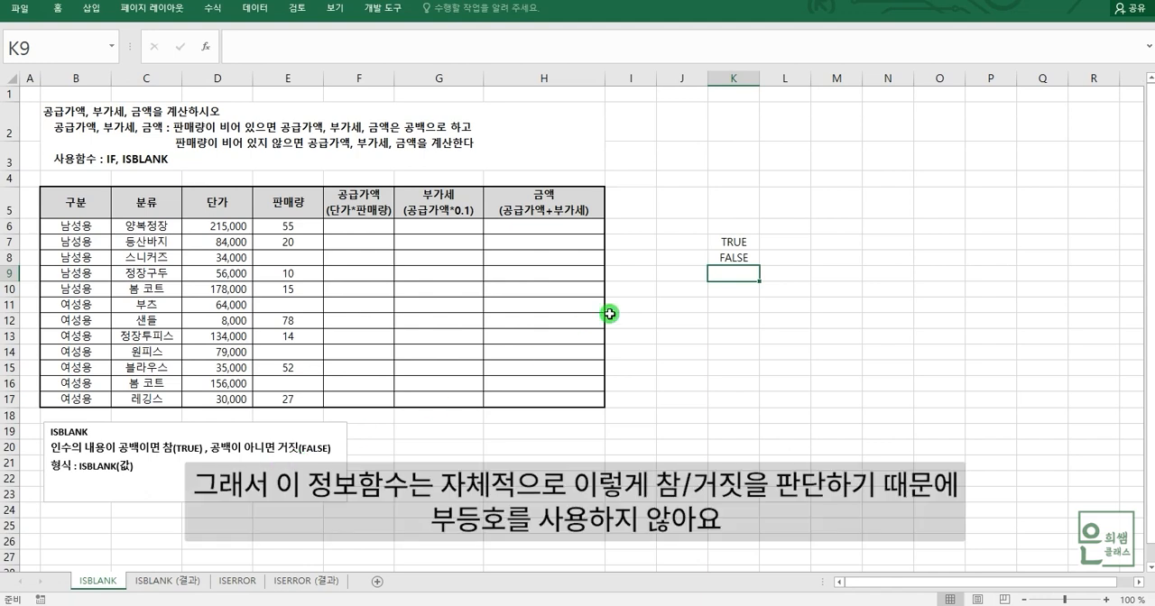
click(736, 257)
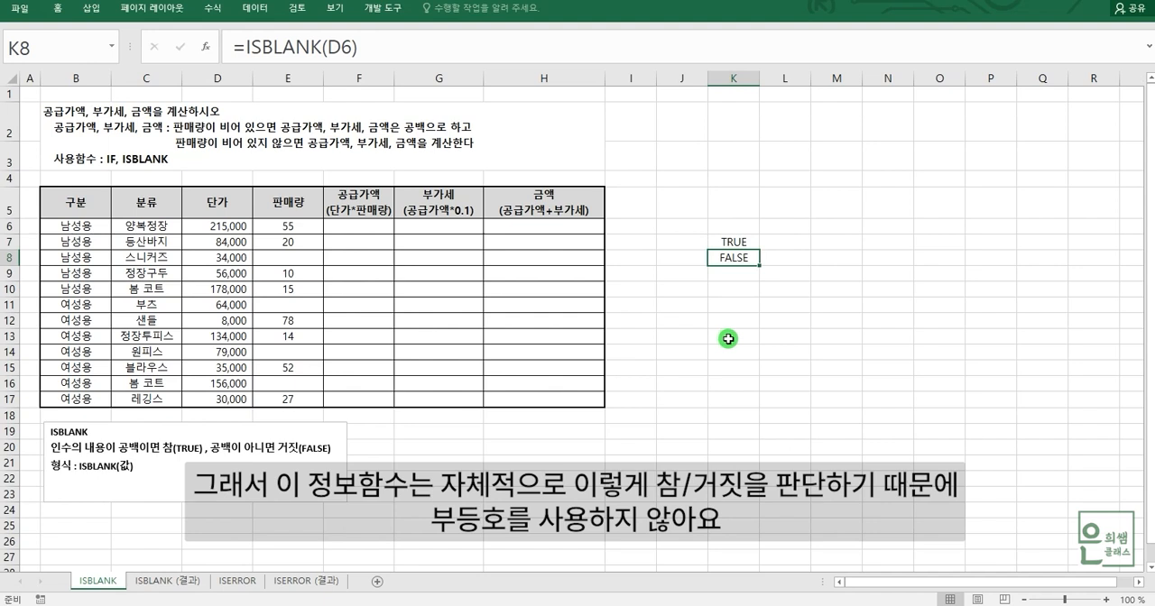
click(739, 240)
click(740, 260)
click(740, 246)
click(734, 259)
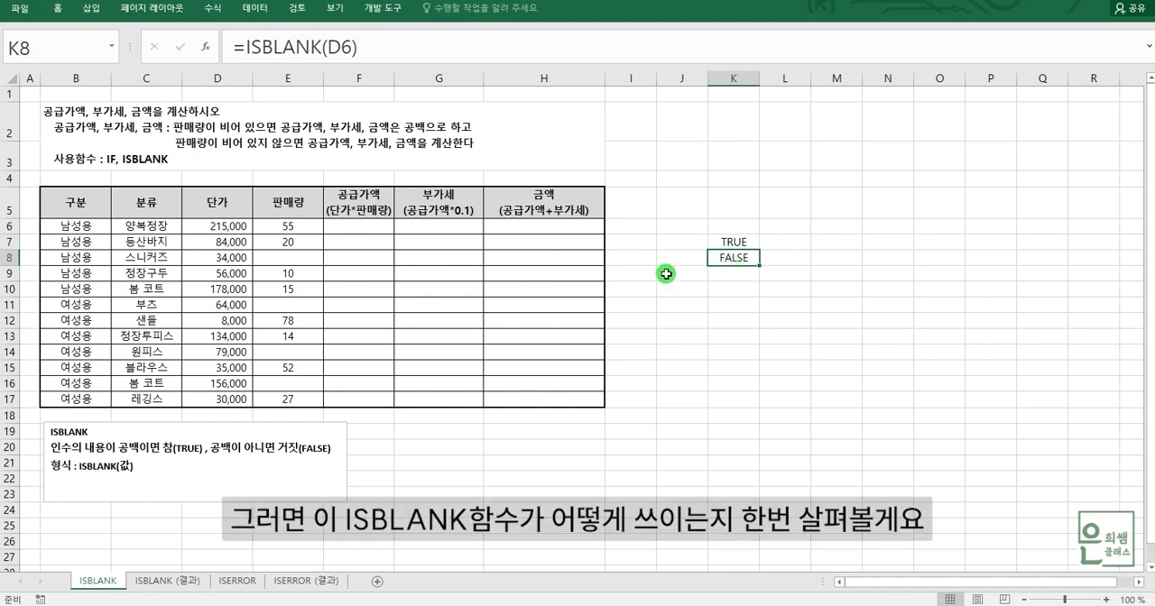
Calculate the supply value (공급가액) in F6 as =D6*E6 and fill the formula through F17.
click(355, 227)
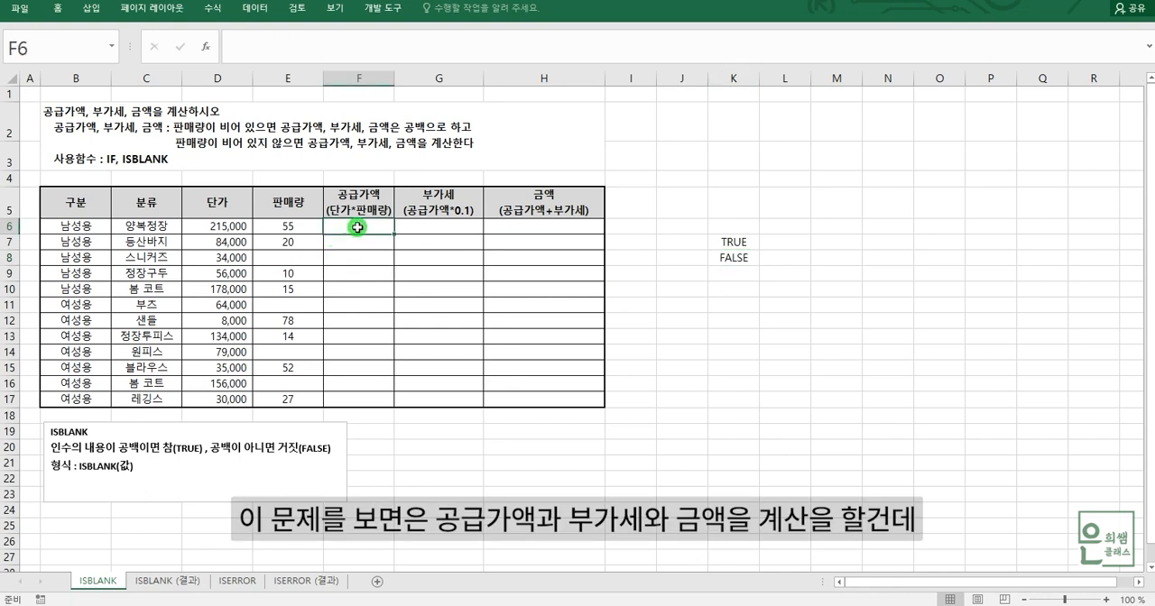
click(528, 214)
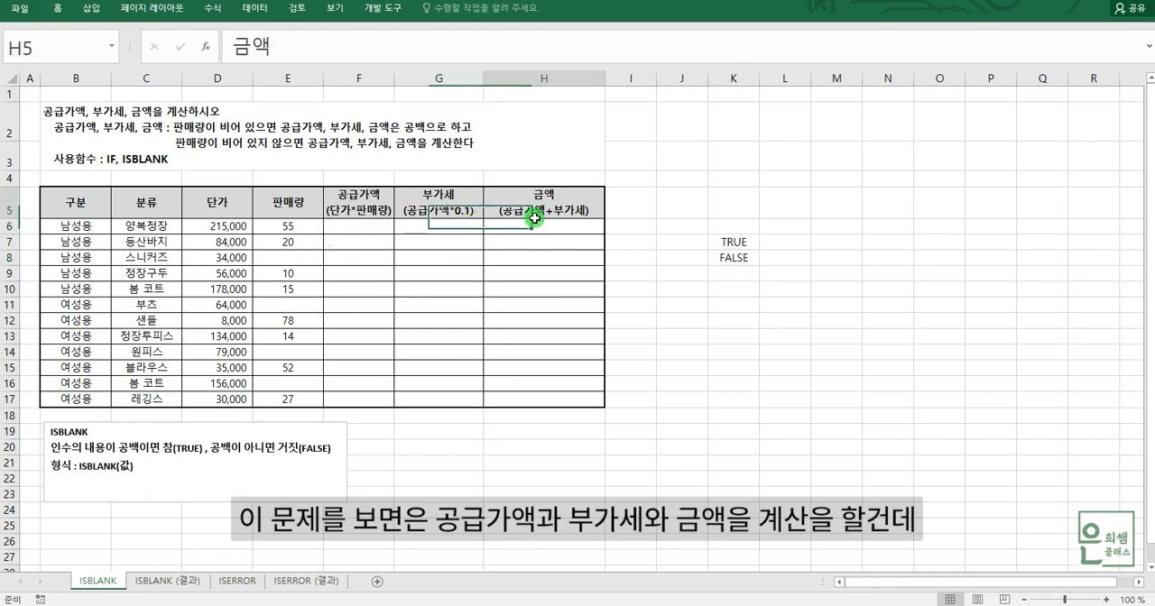
click(354, 232)
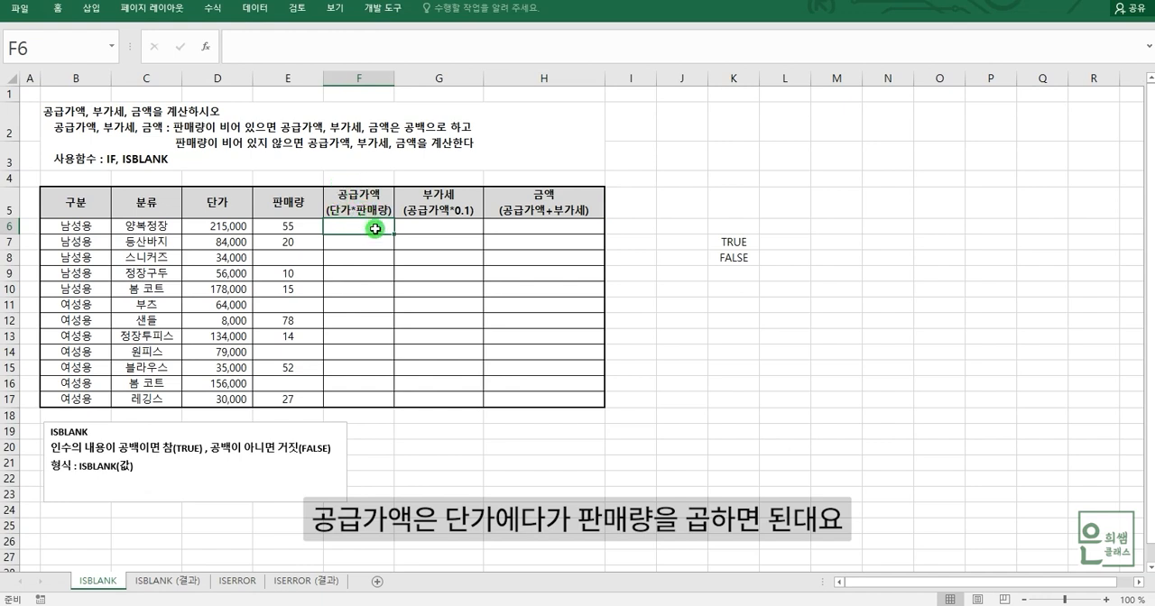
text(=)
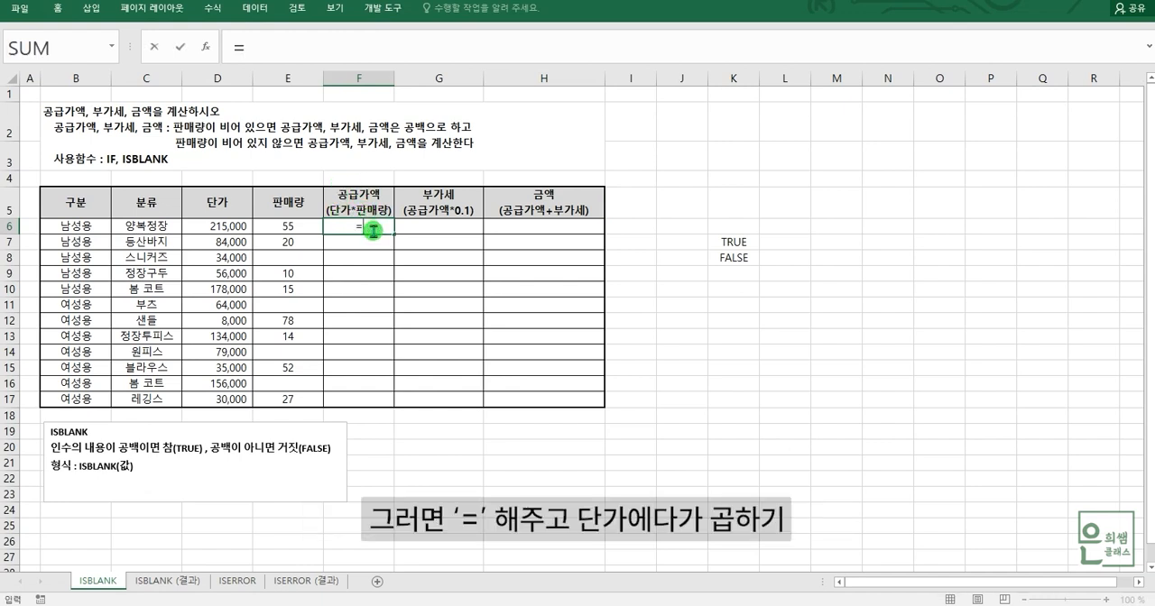
click(237, 226)
text(-)
key(BackSpace)
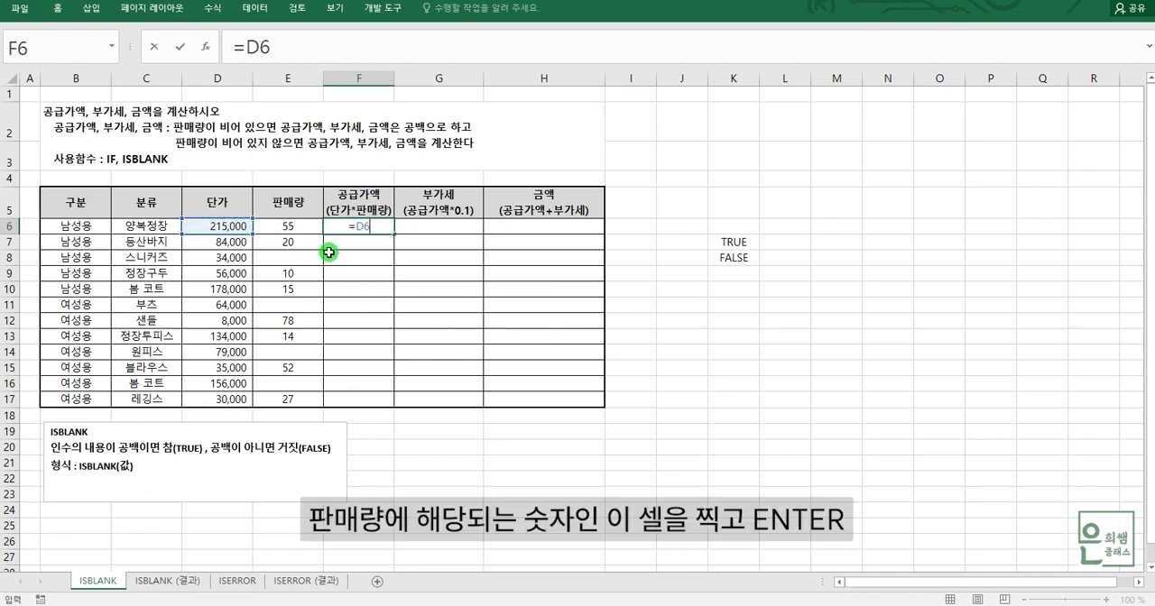
click(307, 227)
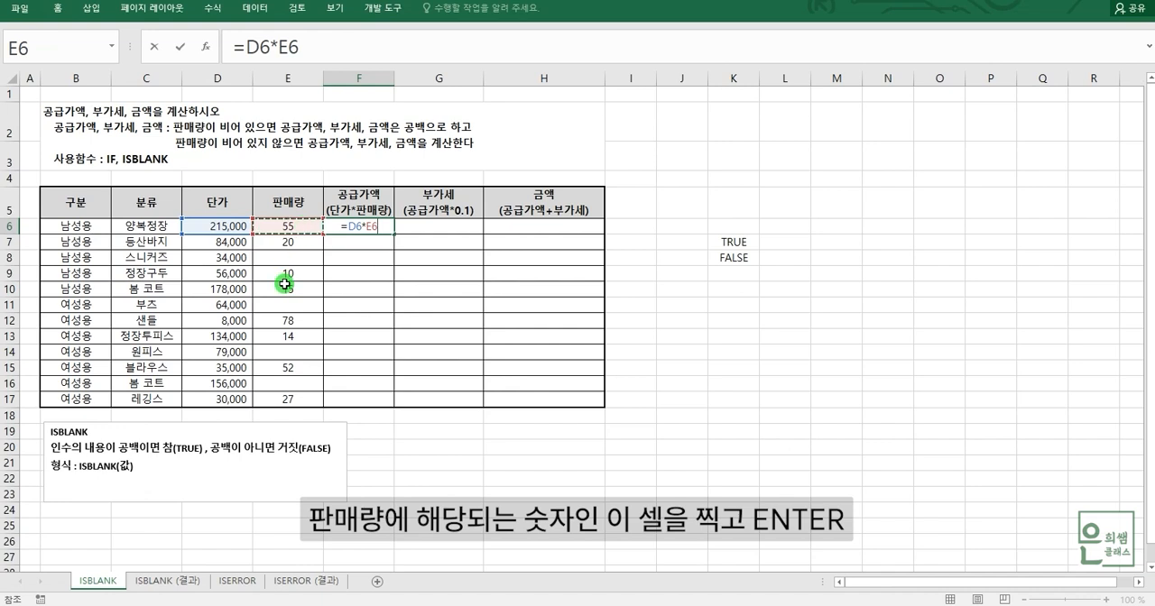
key(Return)
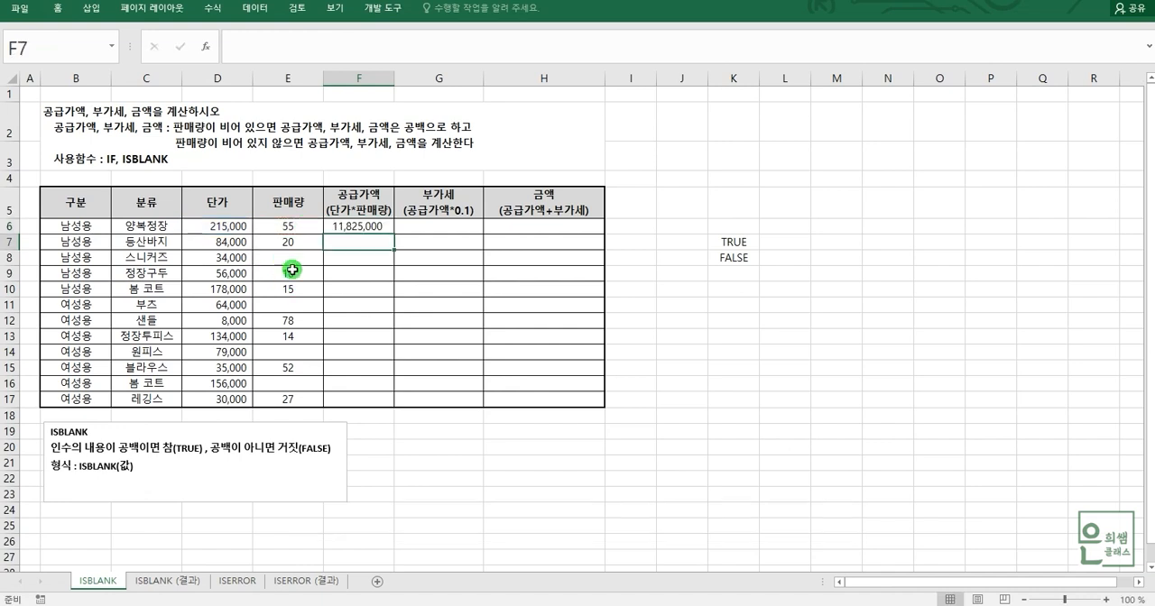
click(366, 235)
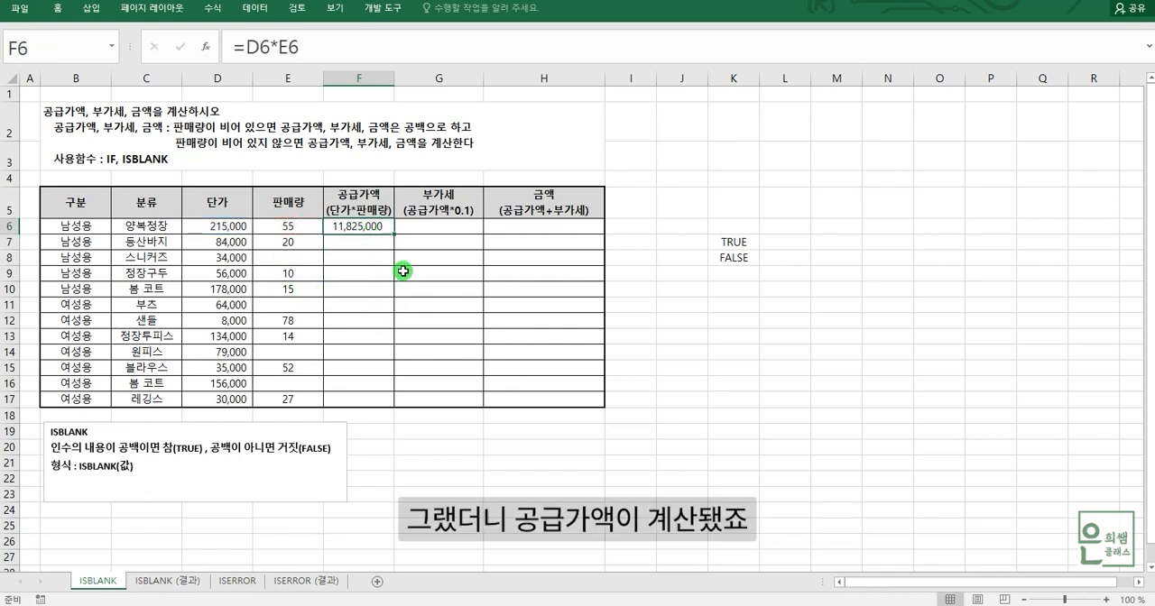
drag(394, 234, 388, 400)
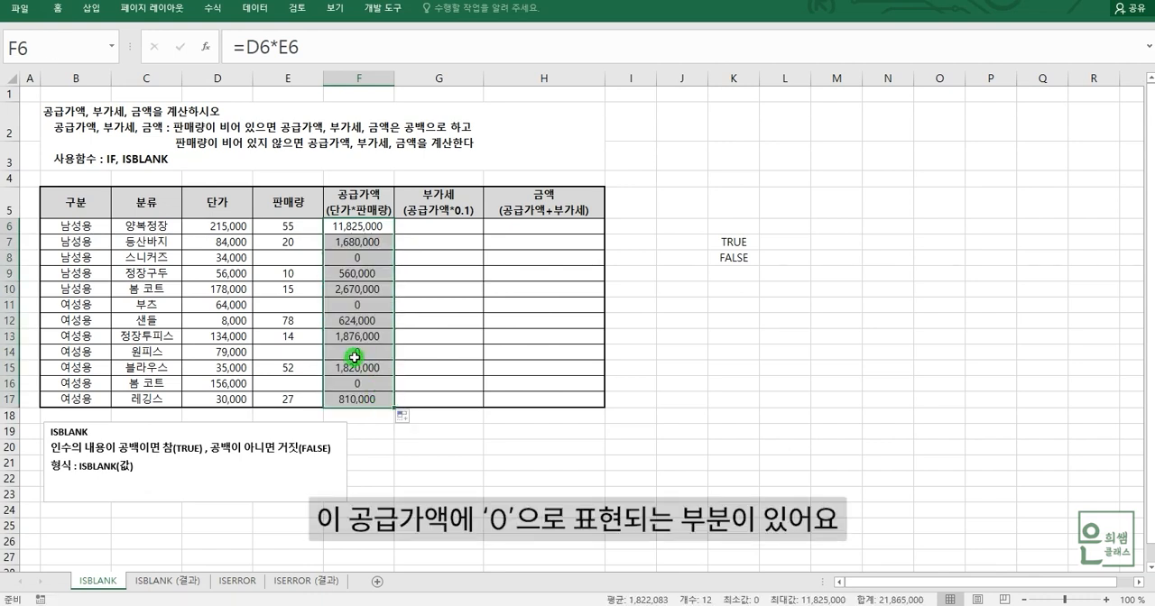
Clear the supply values in F8, F11, F14 and F16, where the sales quantity (판매량) is empty.
click(358, 260)
click(368, 306)
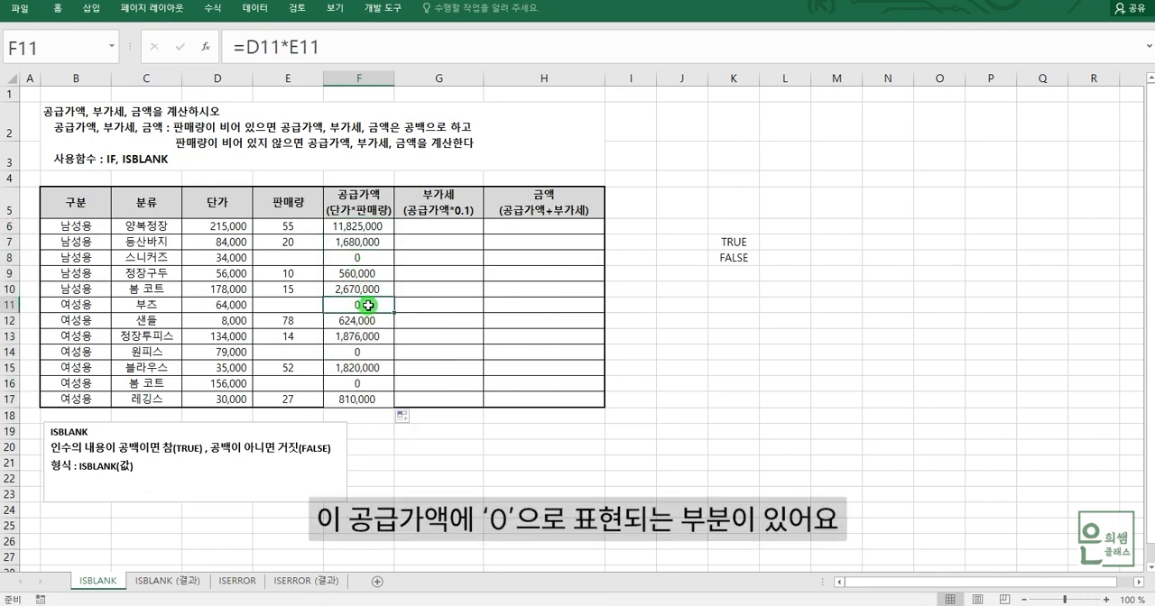
click(298, 259)
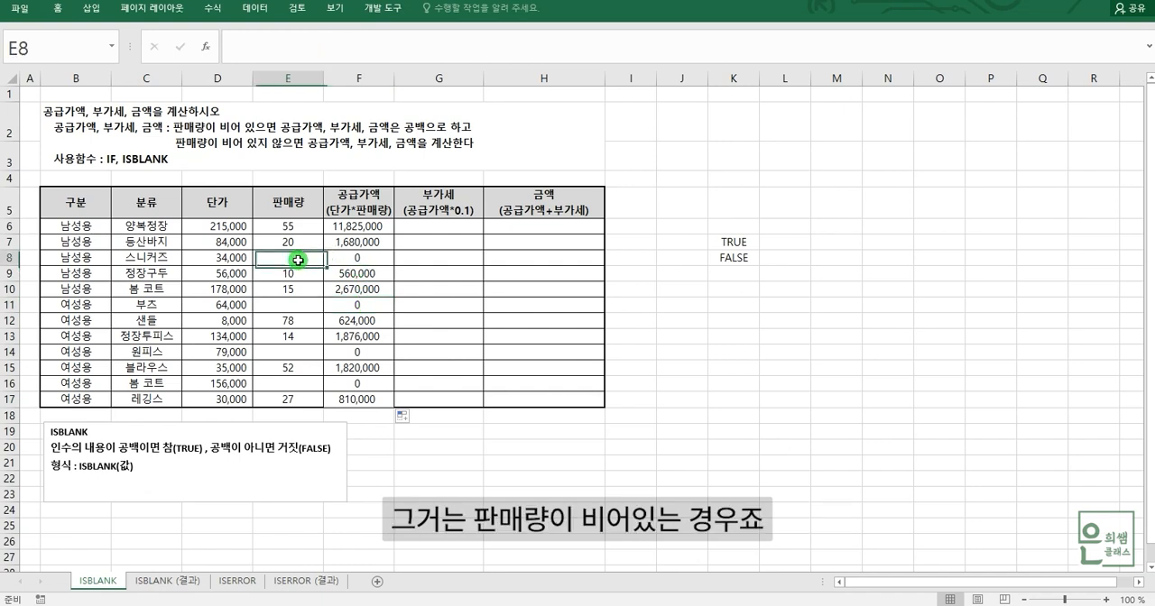
click(289, 307)
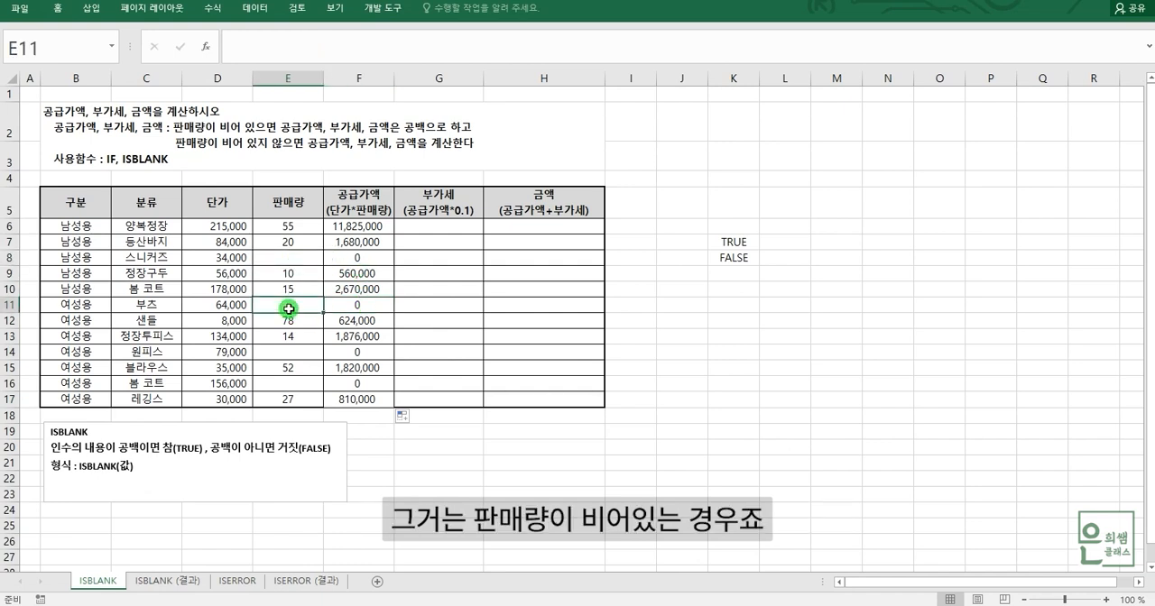
click(279, 262)
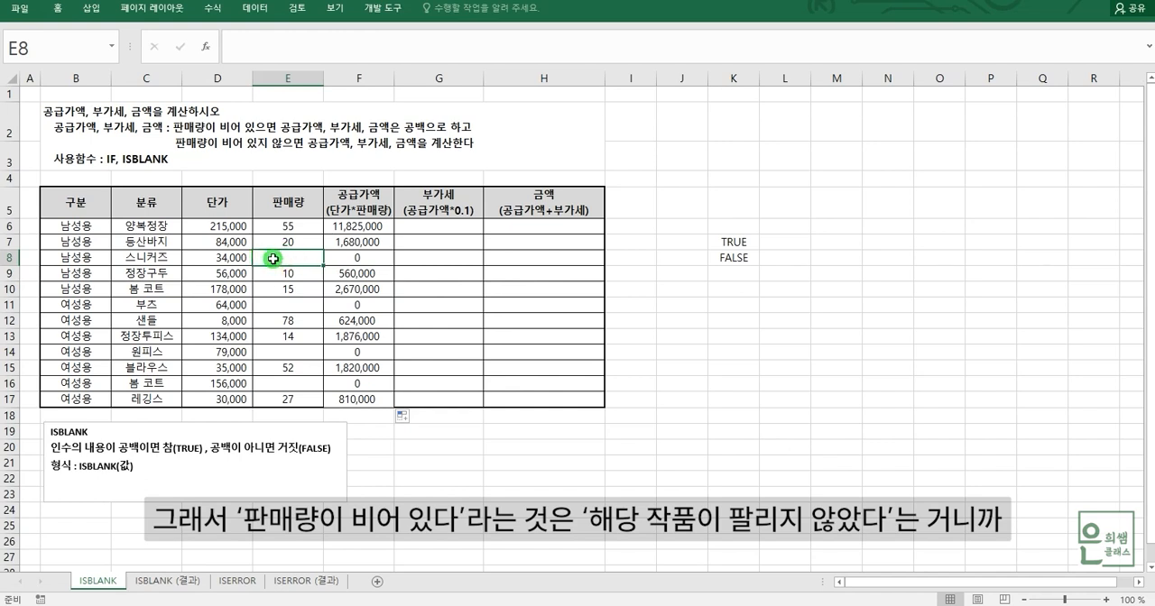
click(351, 257)
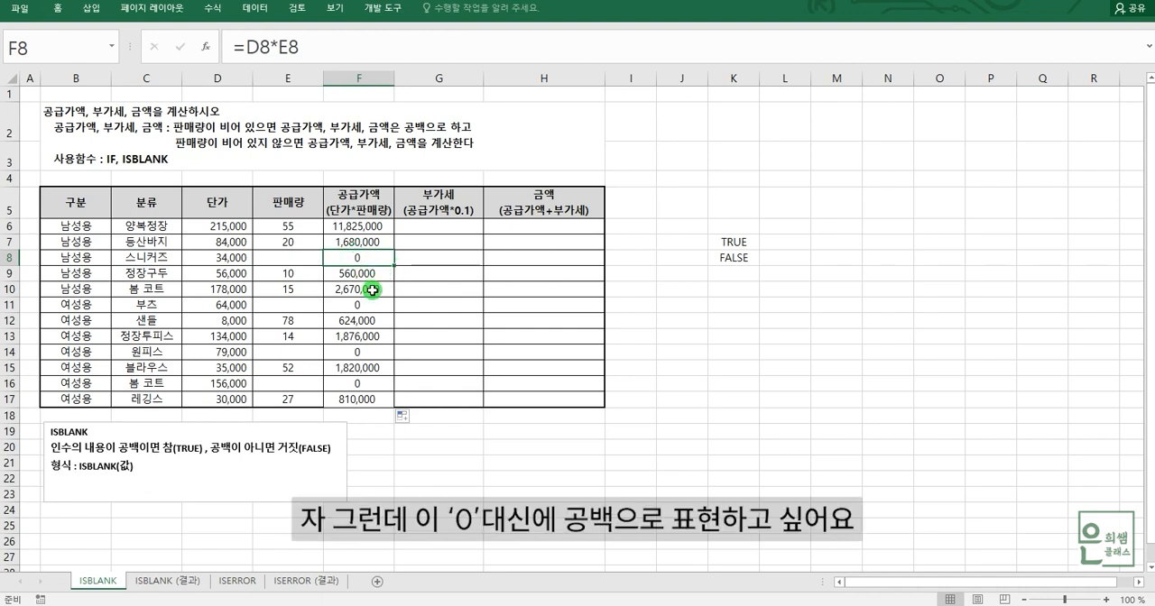
key(Delete)
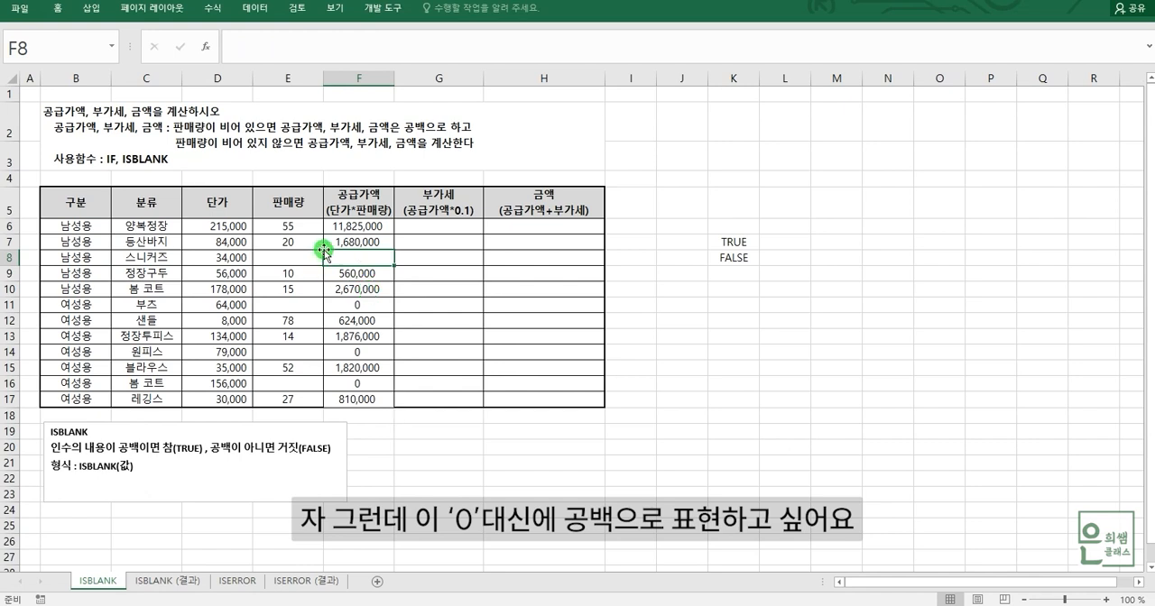
click(360, 306)
key(Delete)
click(372, 352)
key(Delete)
click(370, 377)
key(Delete)
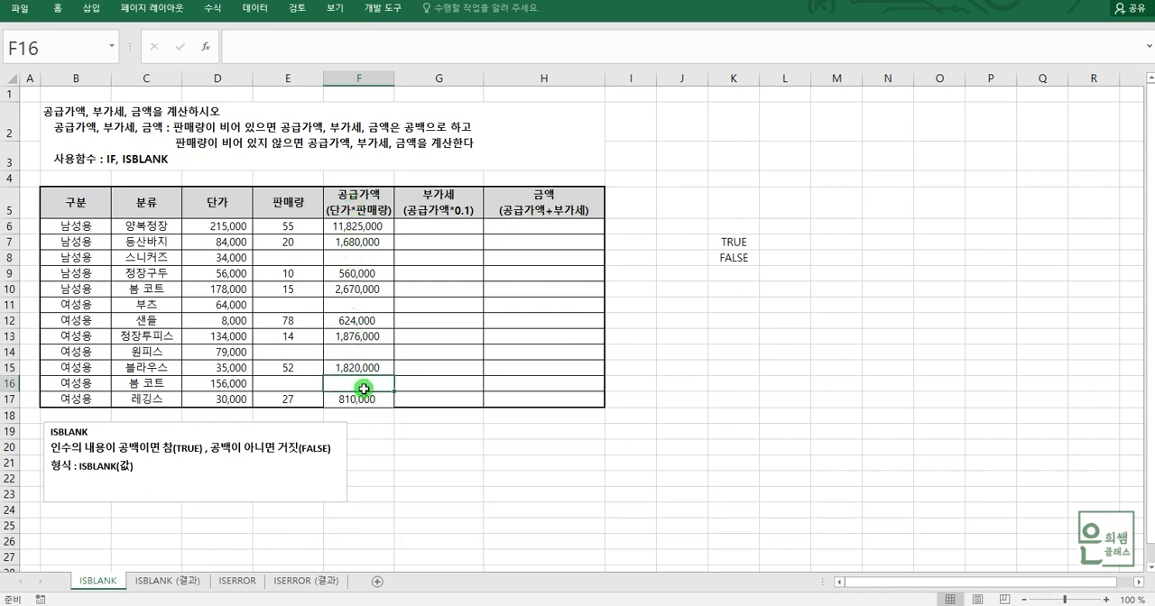
click(359, 258)
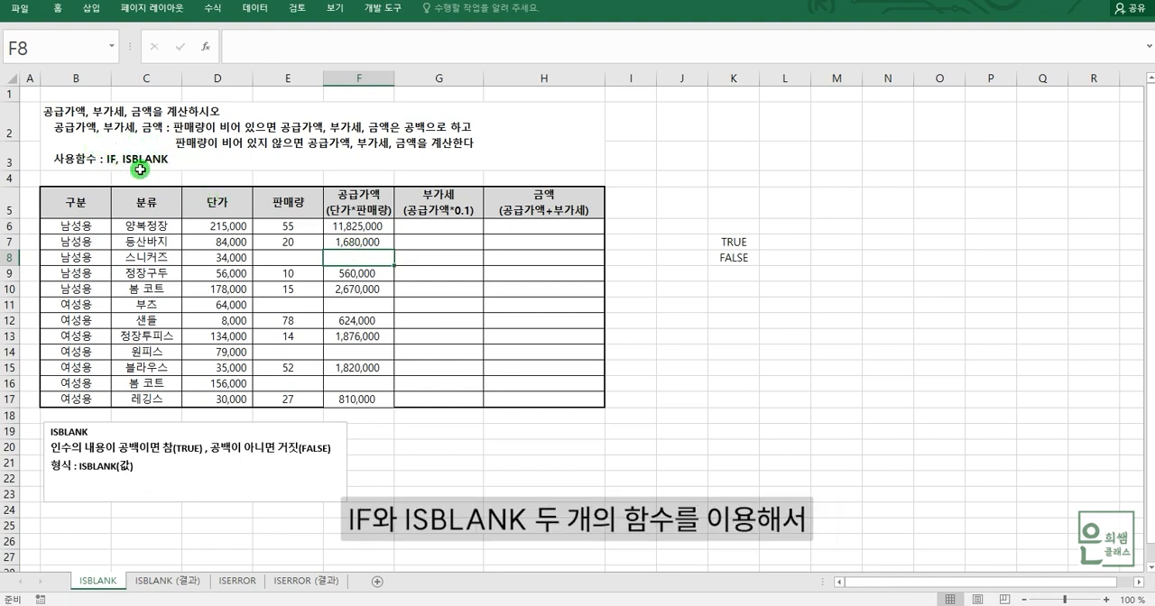
click(285, 259)
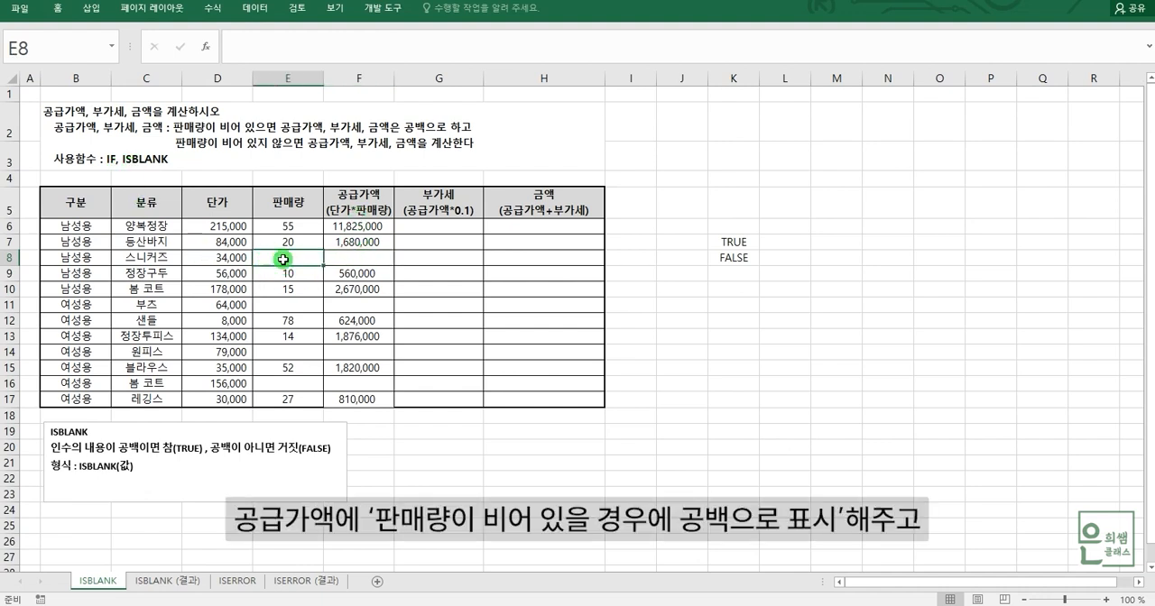
Clear all the remaining supply values (공급가액) in F6:F17.
click(384, 257)
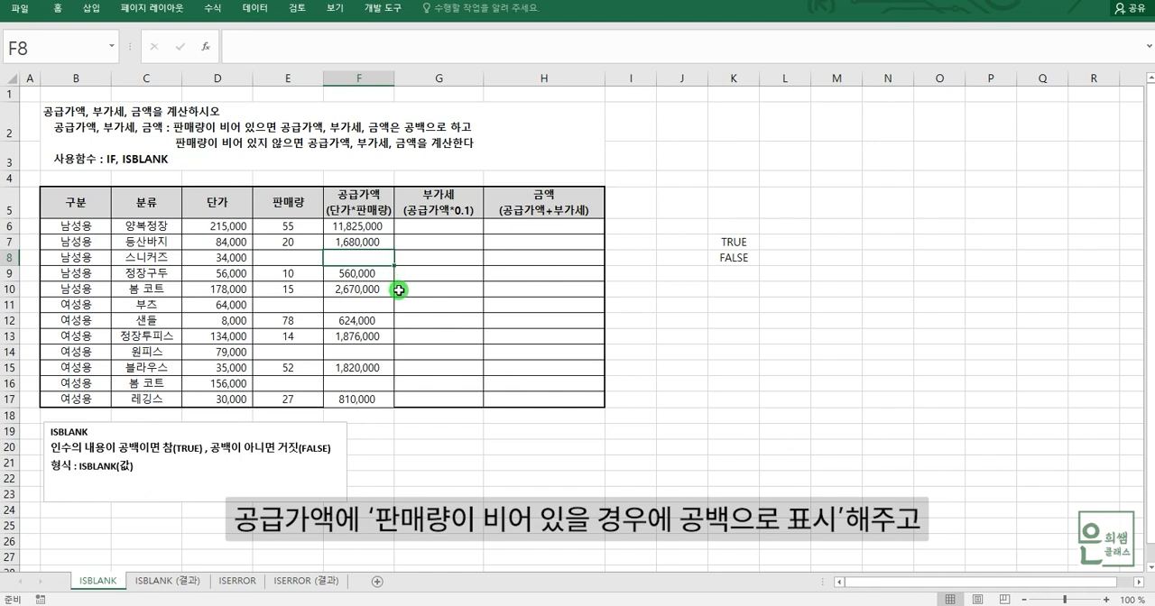
click(291, 227)
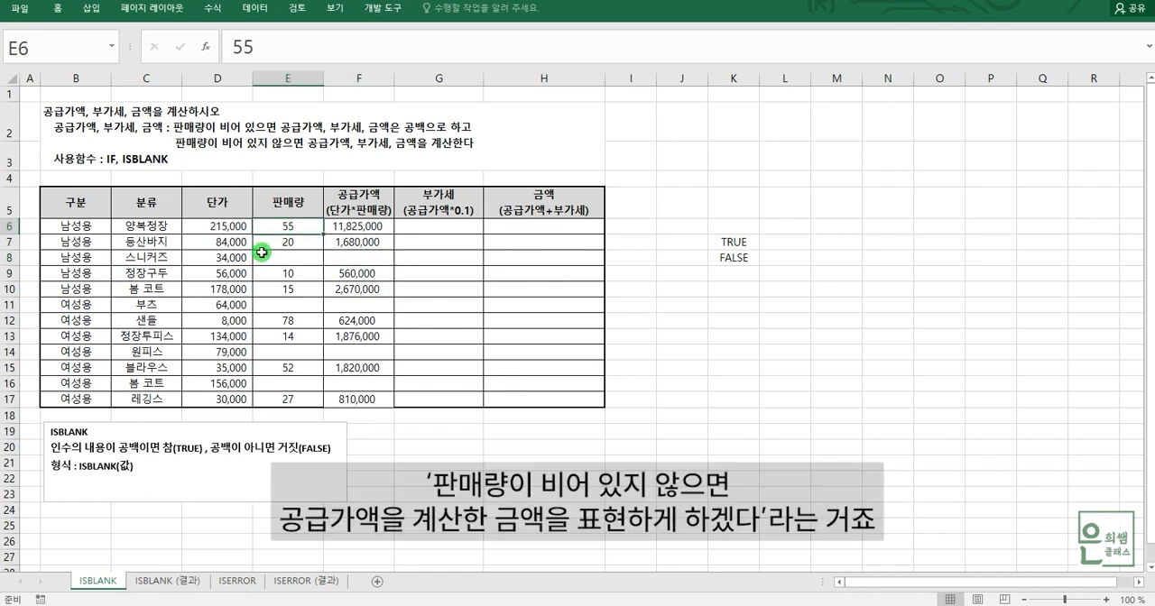
click(358, 228)
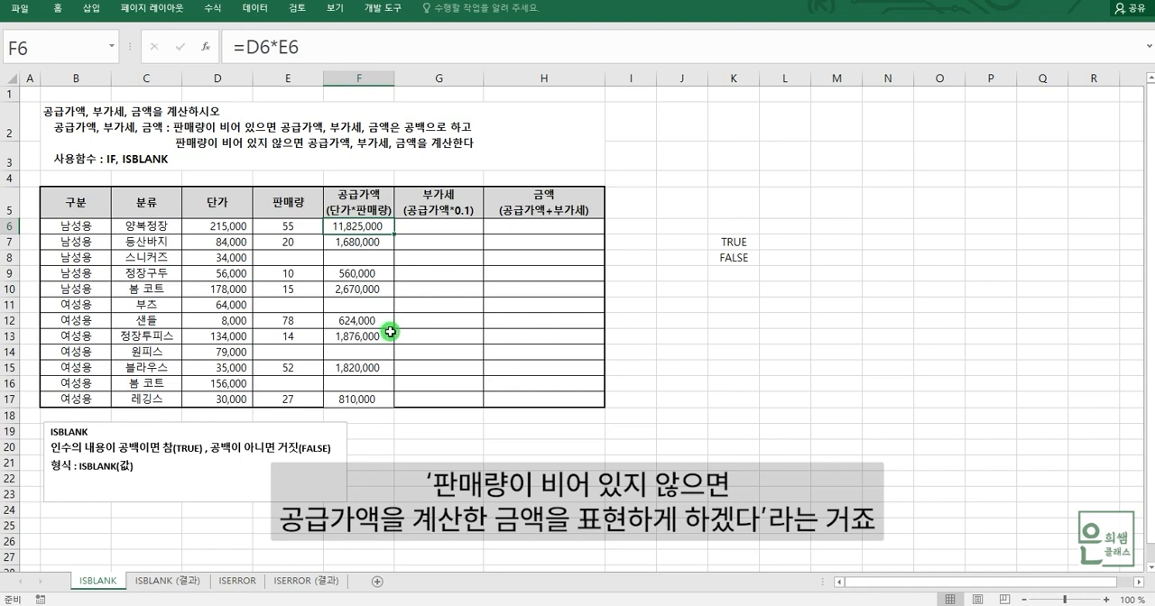
drag(361, 227, 370, 399)
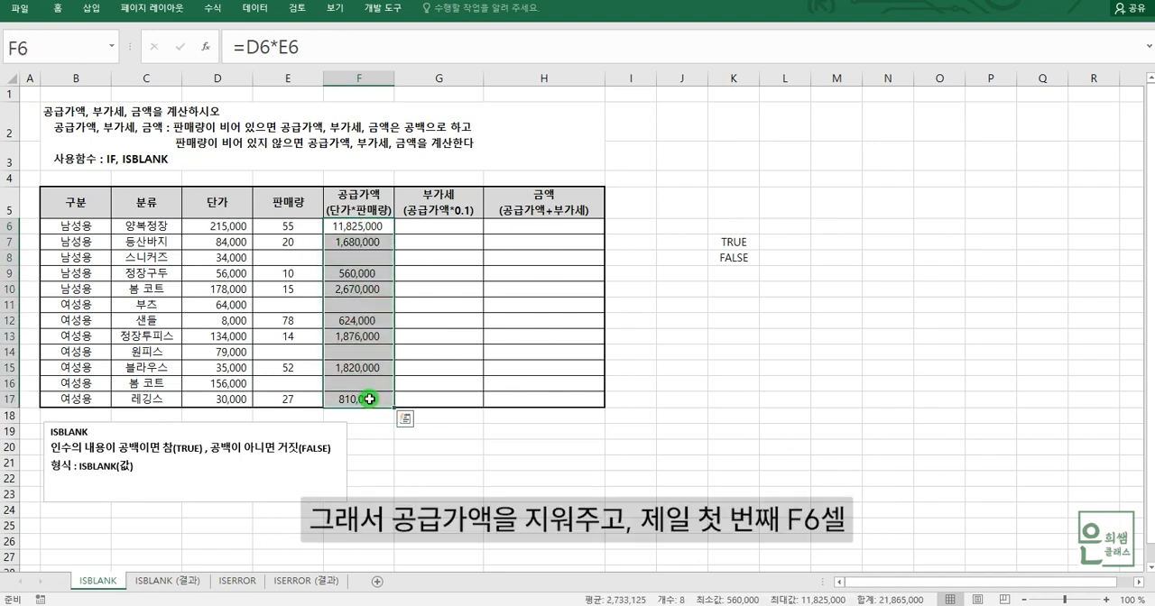
key(Delete)
Examine the unit price and sales quantity cells D6, E6, E7 and E8 alongside supply value cells F6 and F8.
click(361, 228)
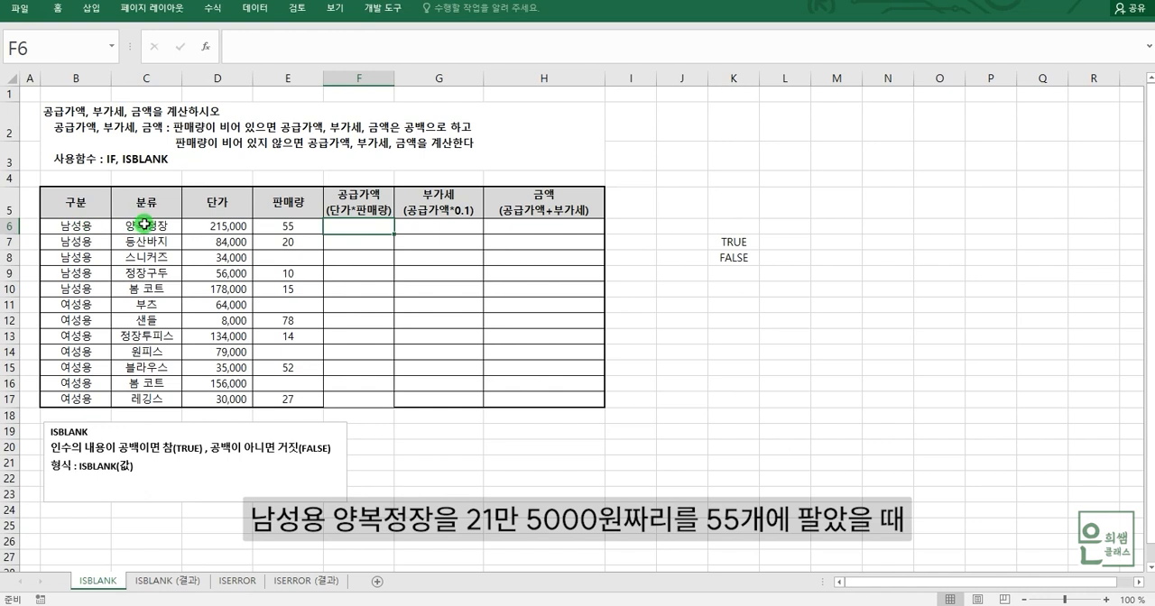
click(228, 226)
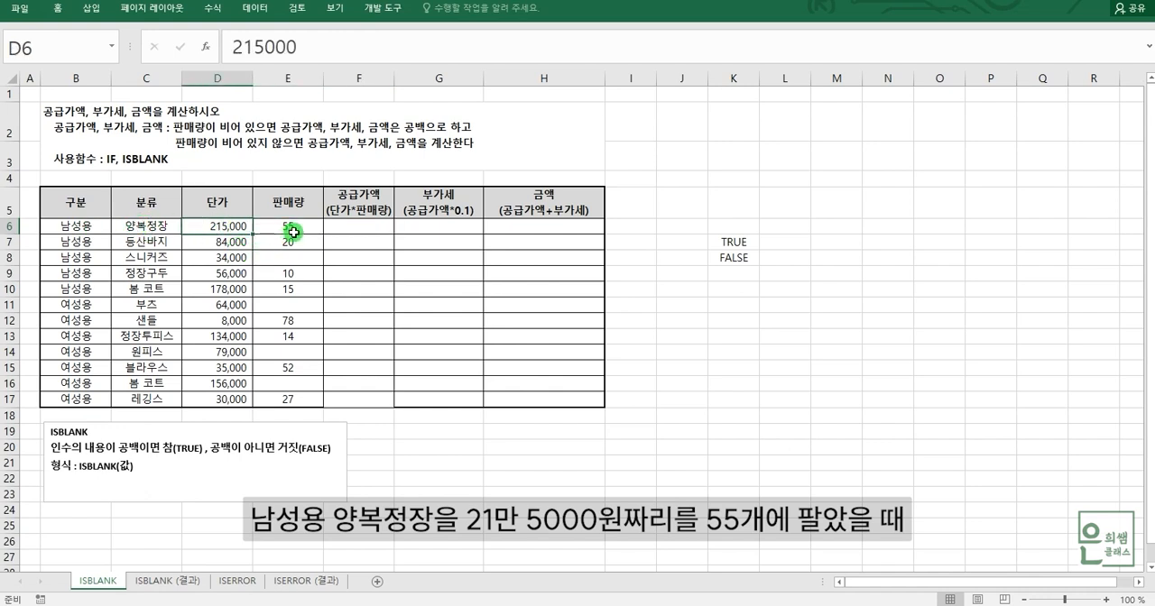
click(295, 227)
click(348, 223)
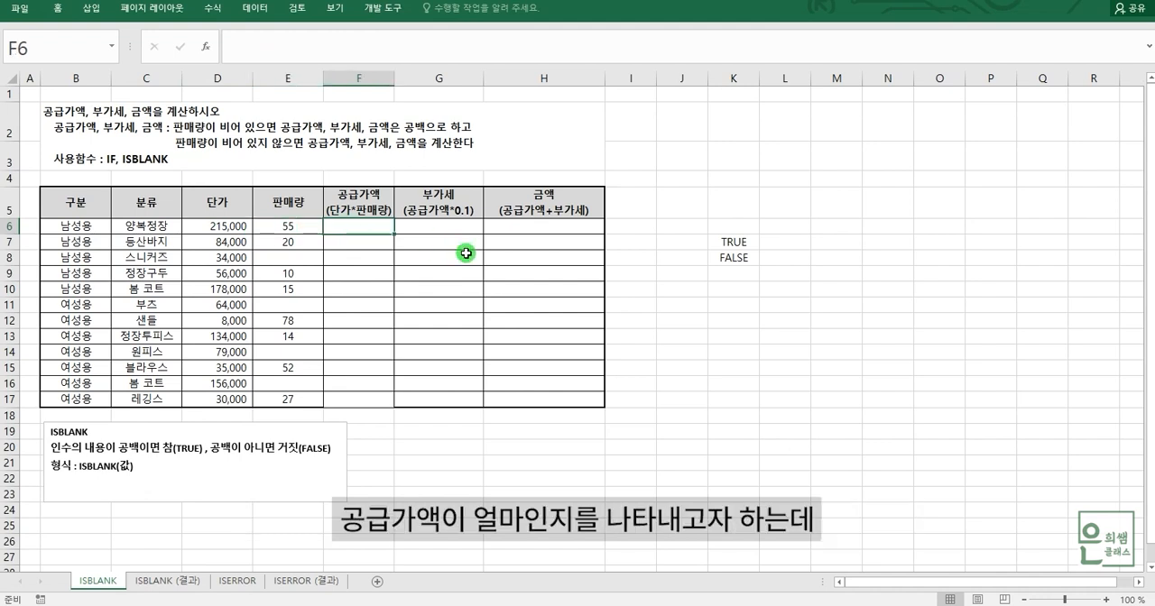
click(287, 261)
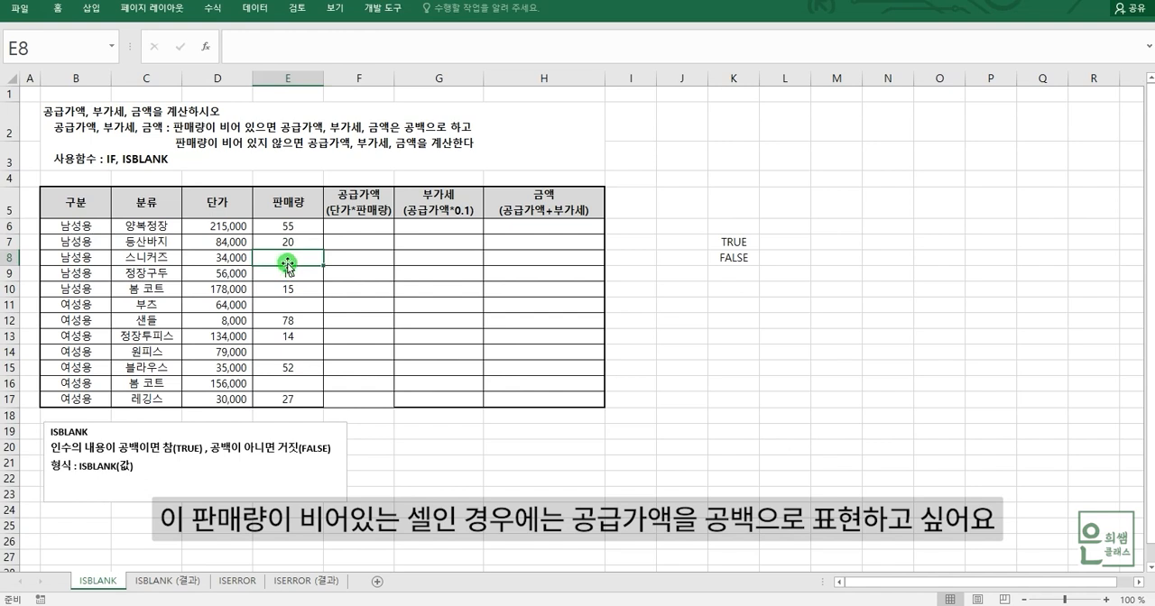
click(371, 259)
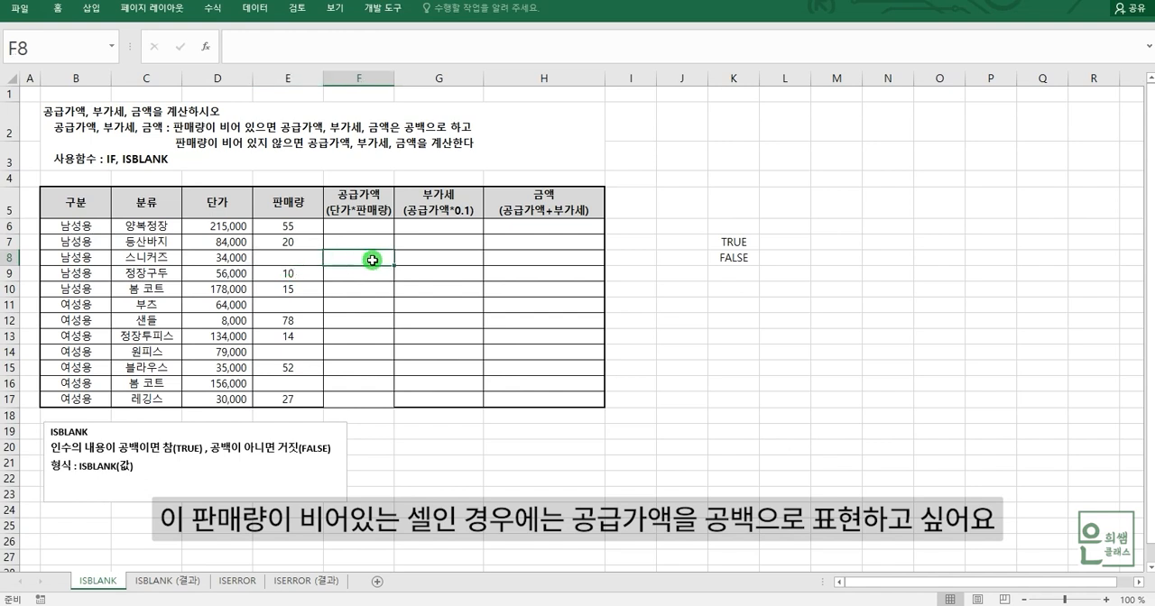
click(274, 230)
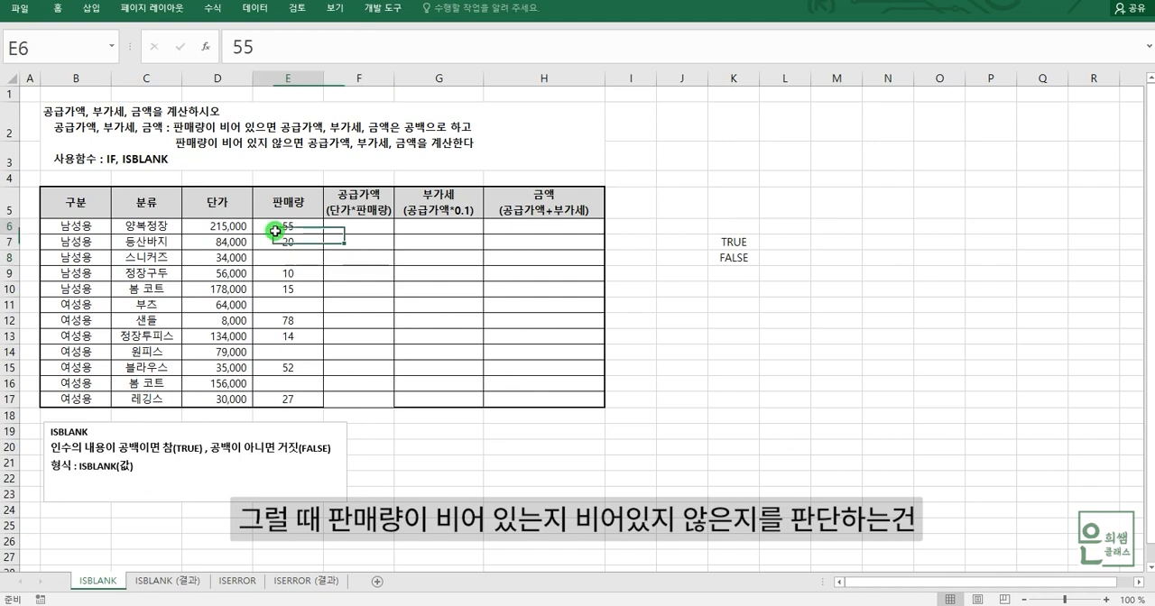
click(278, 237)
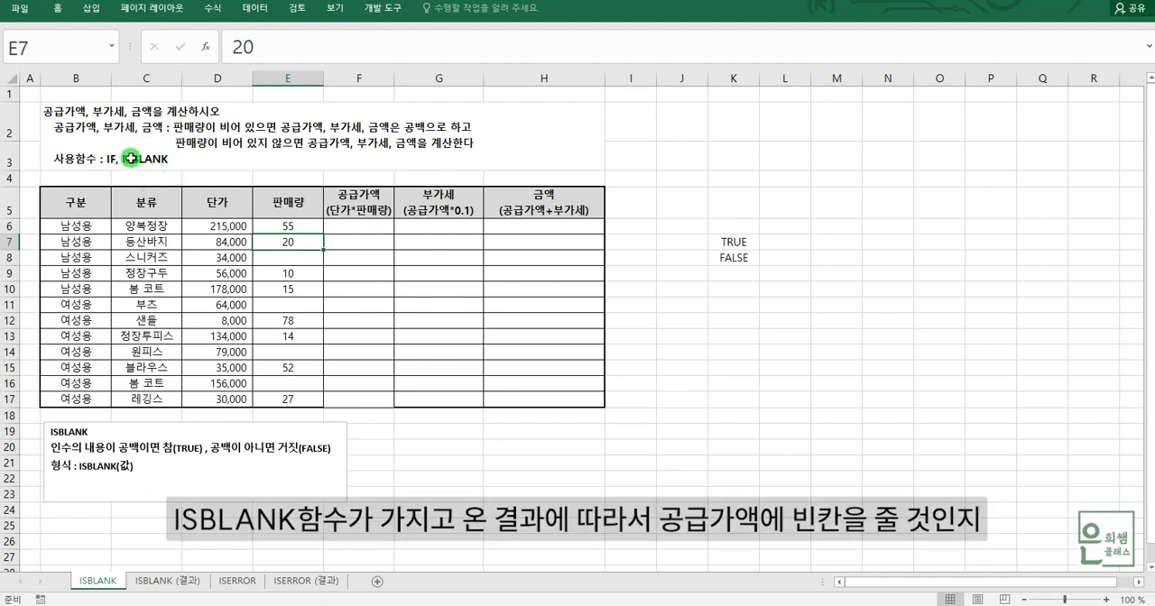
Start an IF formula in F6 with ISBLANK(E6) as its logical test.
click(362, 227)
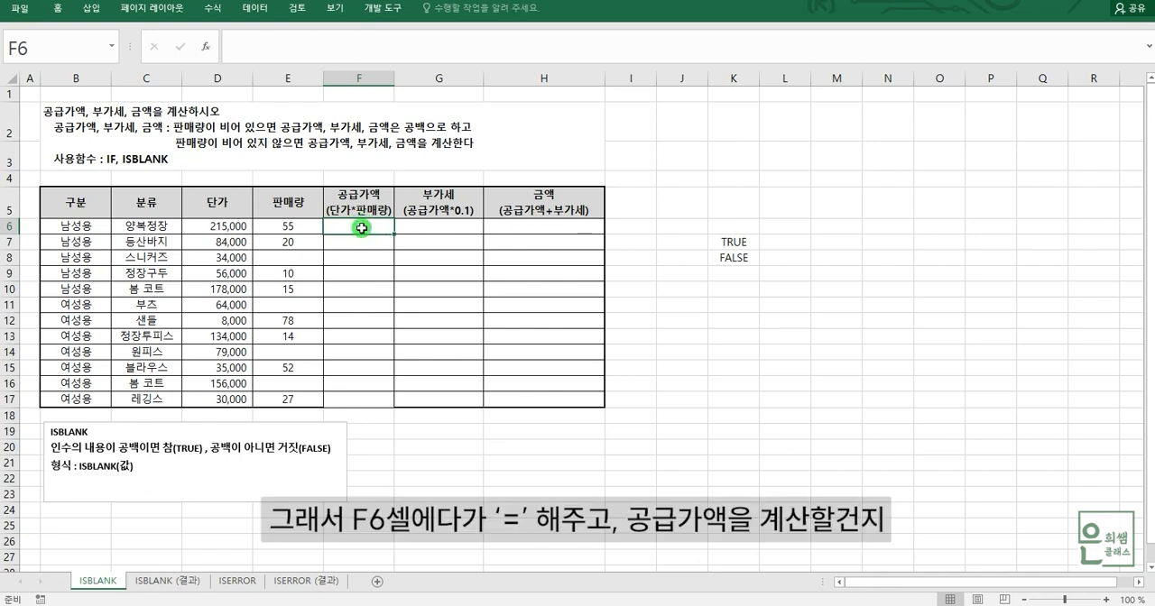
text(=)
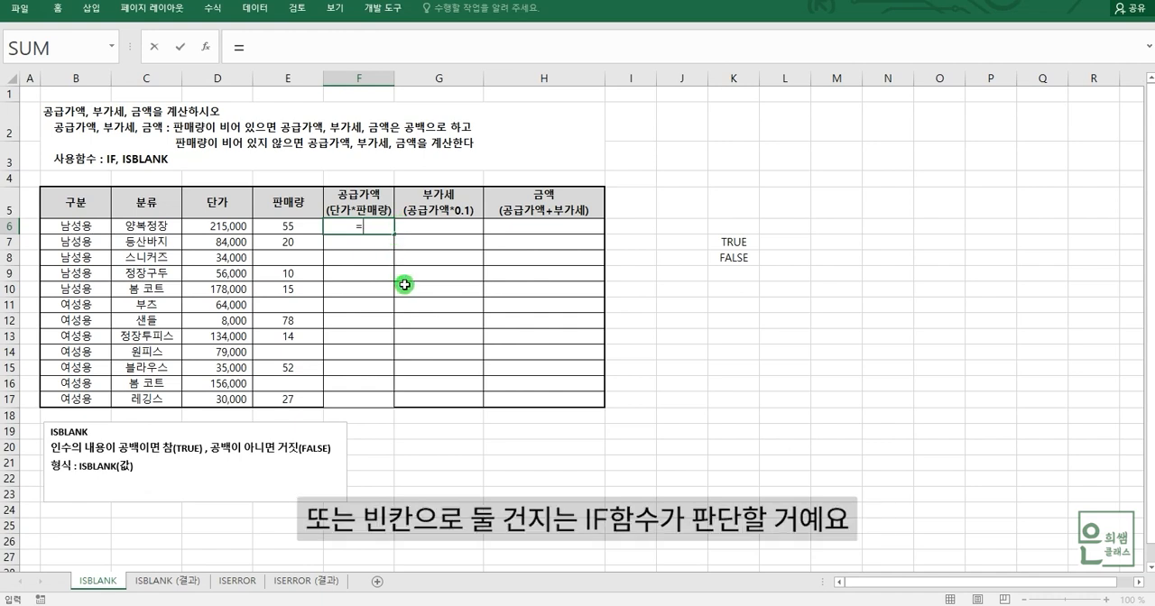
text(IF)
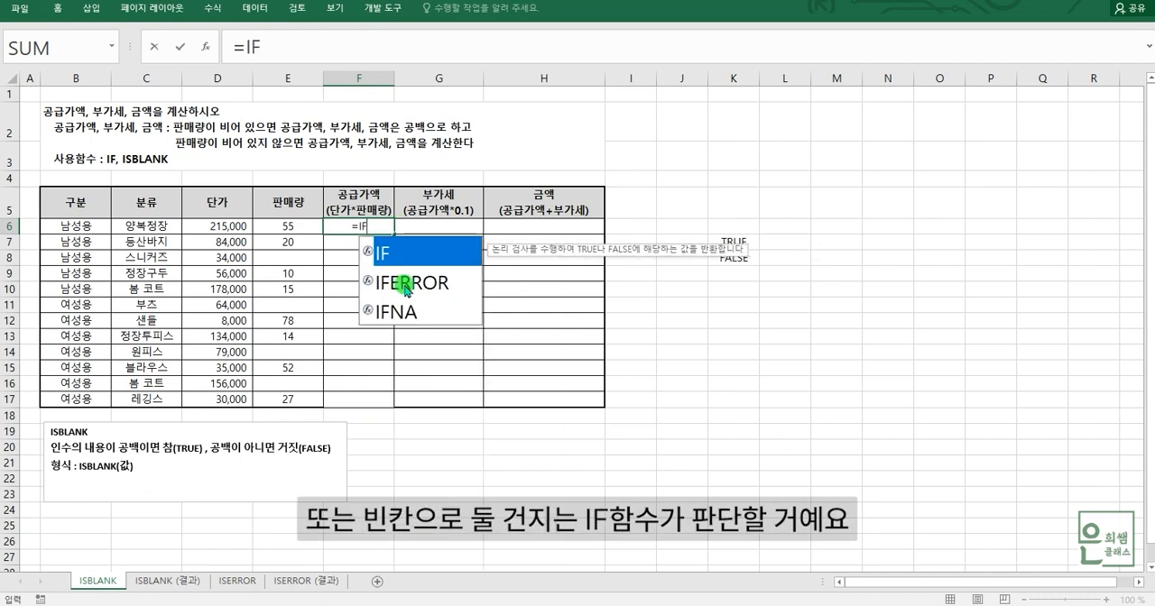
text(()
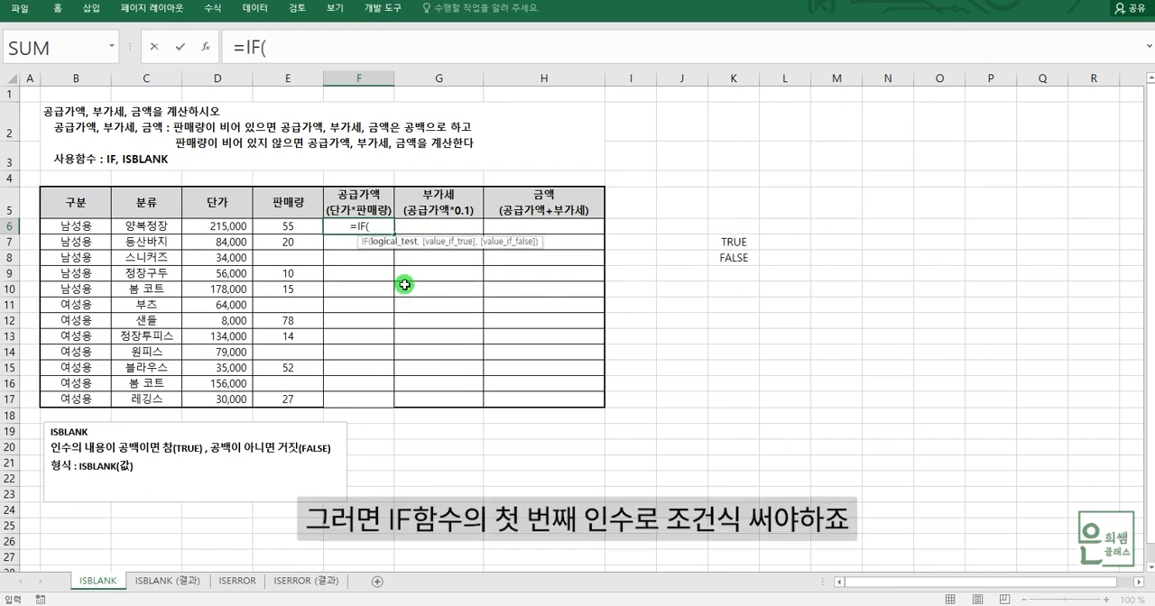
click(280, 46)
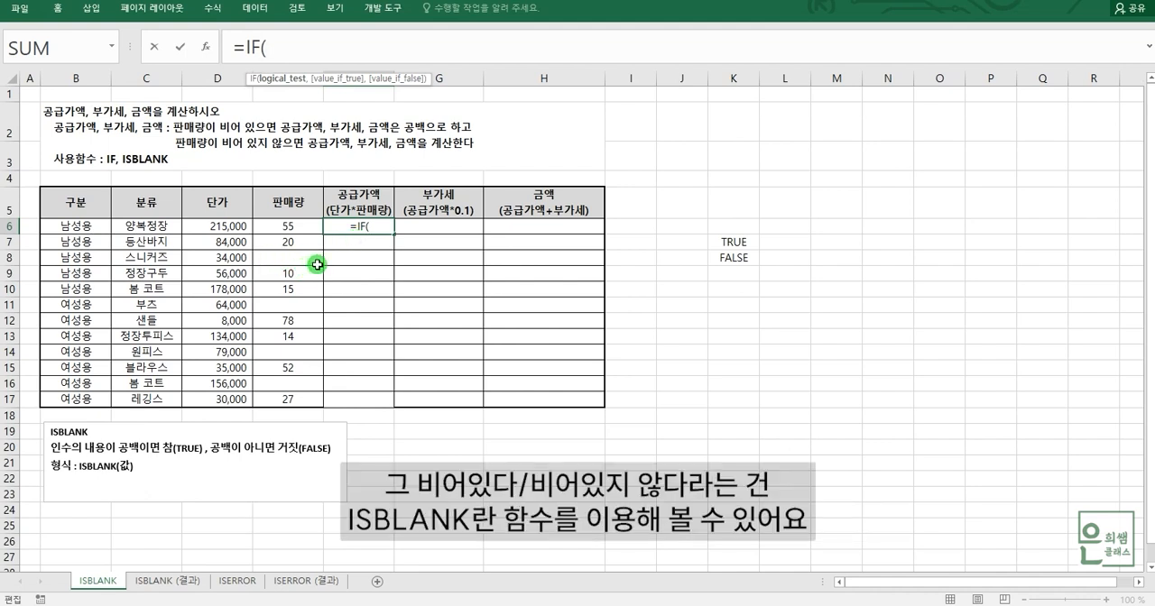
text(IS)
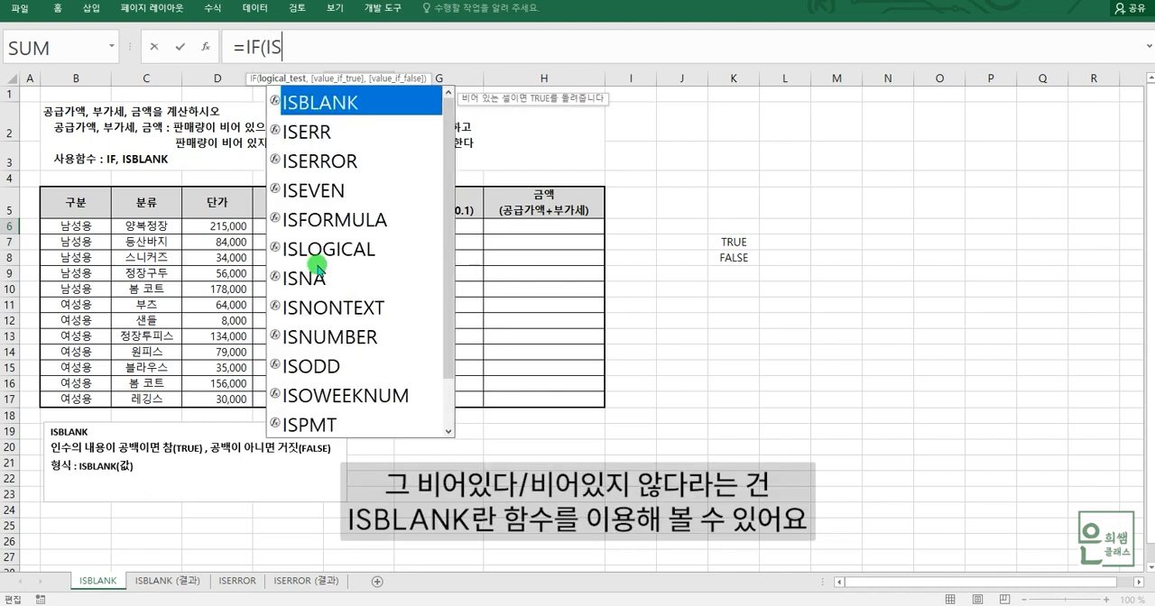
double_click(330, 105)
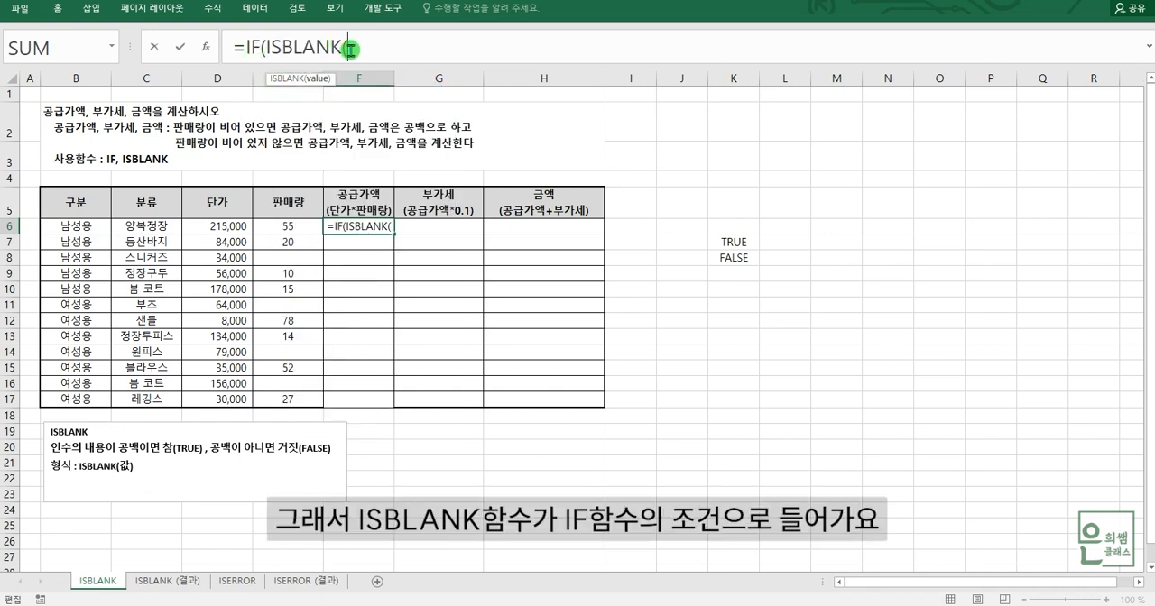
click(292, 227)
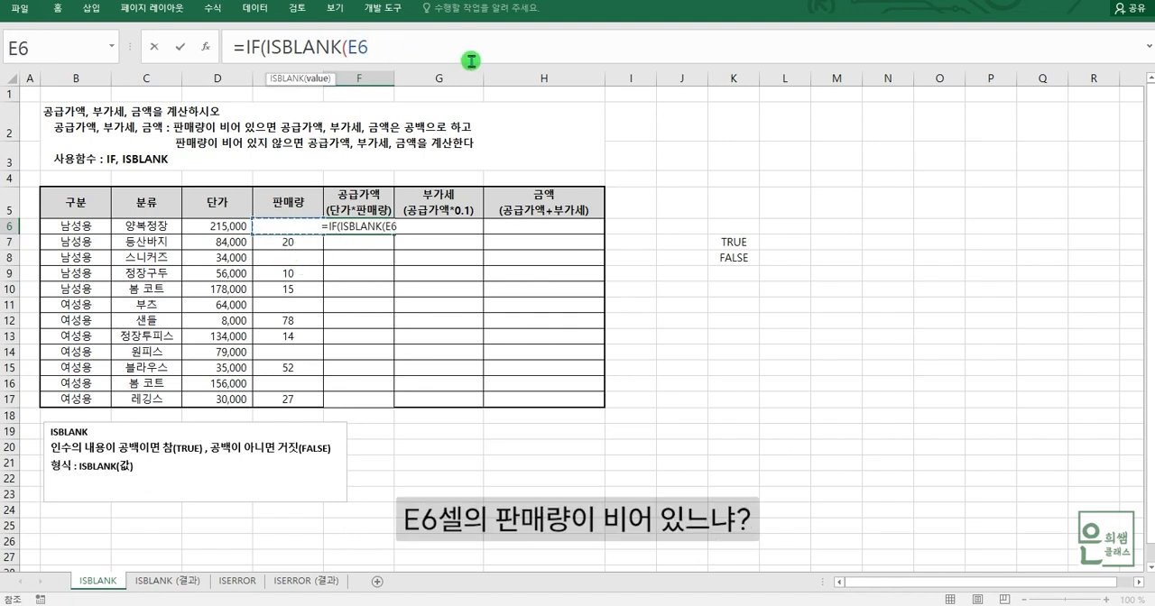
text())
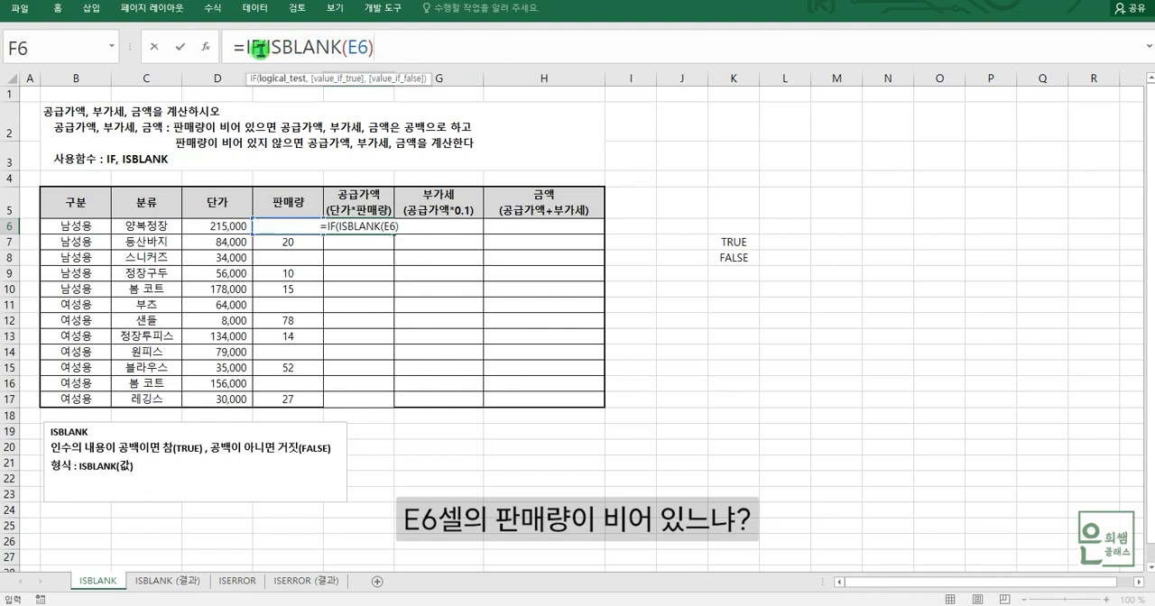
drag(256, 51, 375, 47)
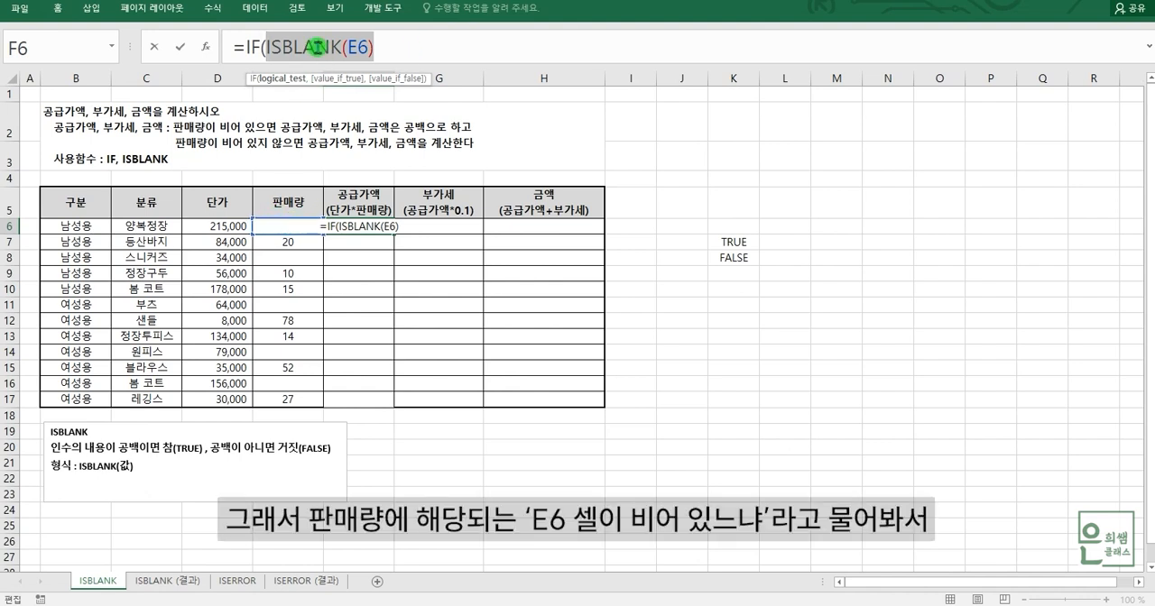
click(427, 44)
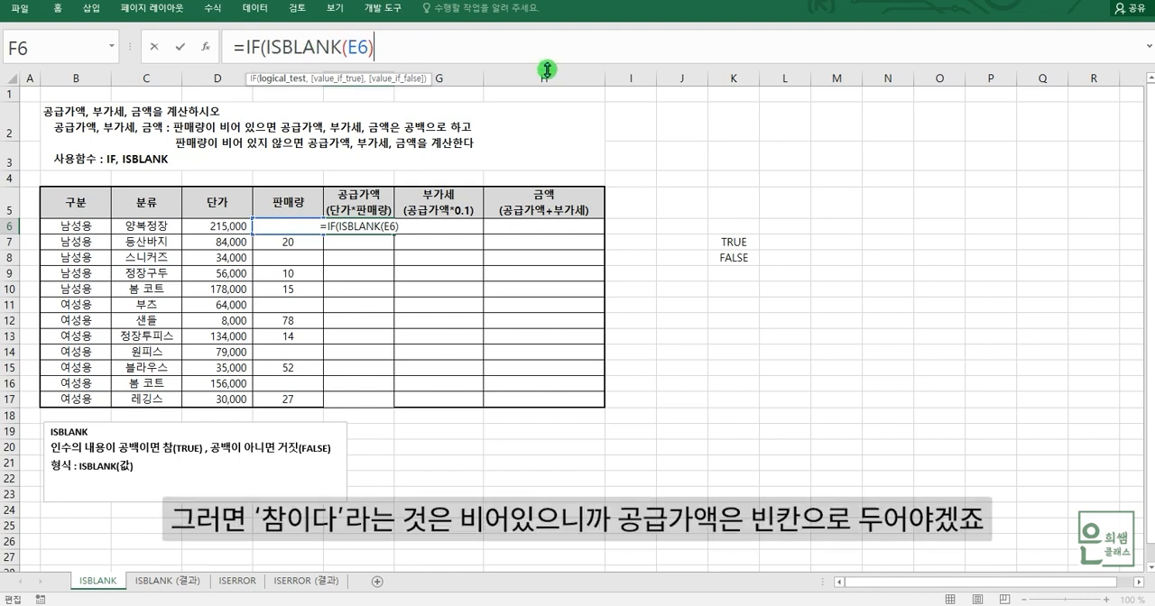
Complete the IF formula in F6 with "" as the value if true and D6*E6 as the value if false.
text(,)
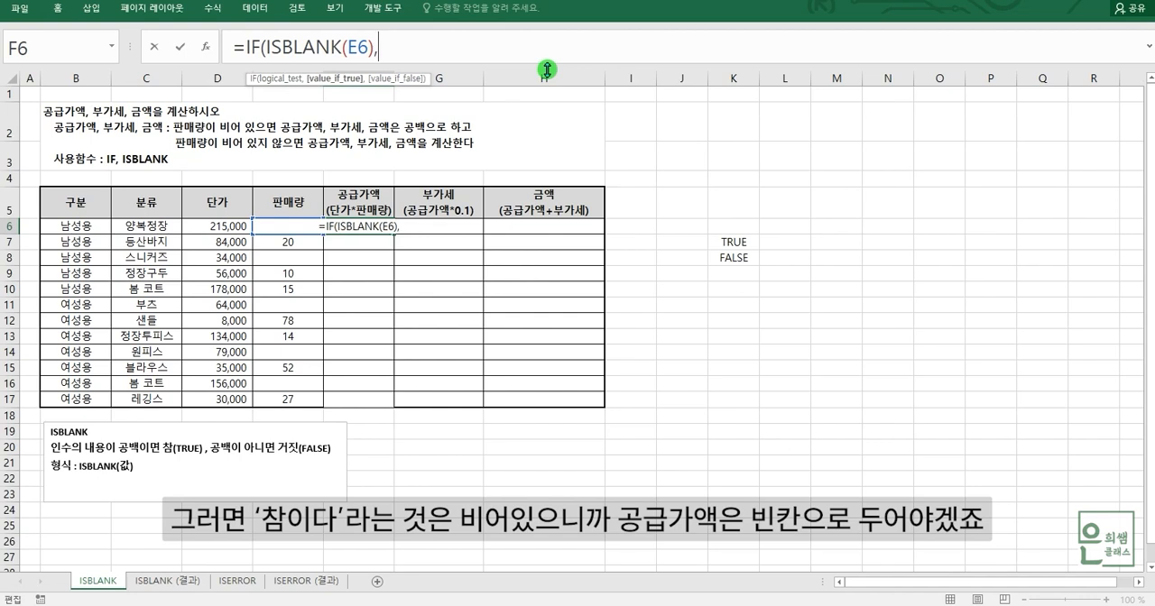
text("")
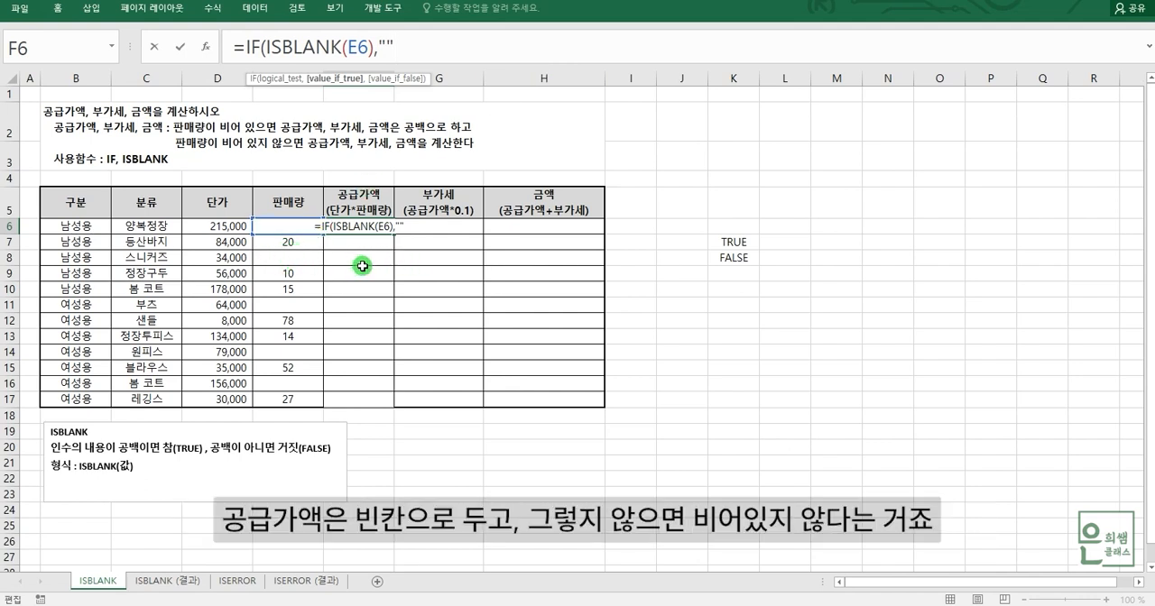
text(,)
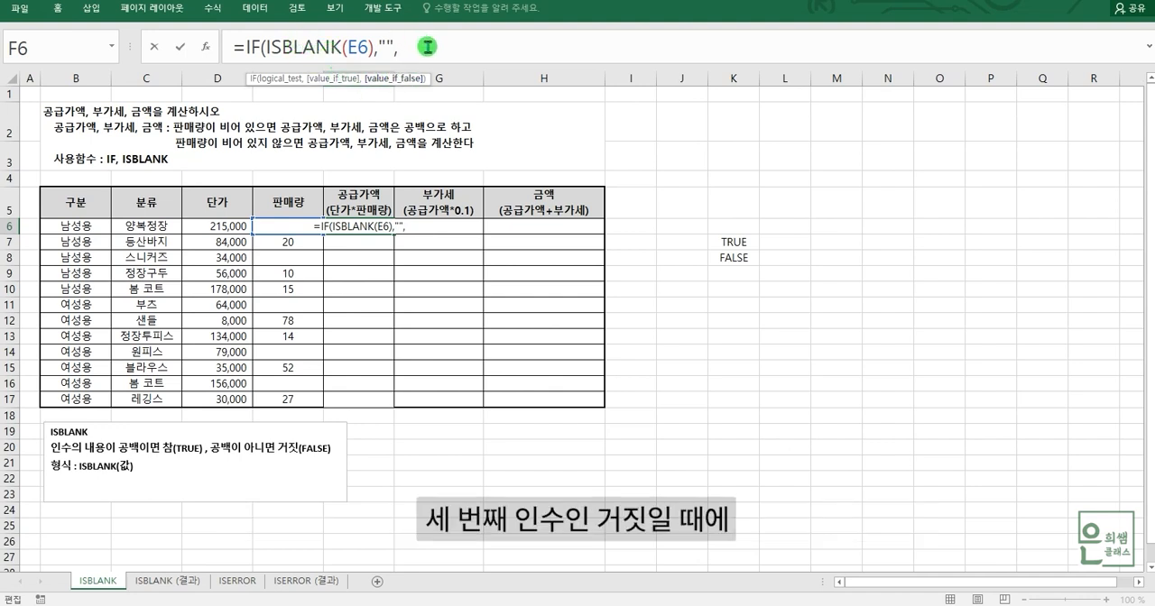
click(218, 224)
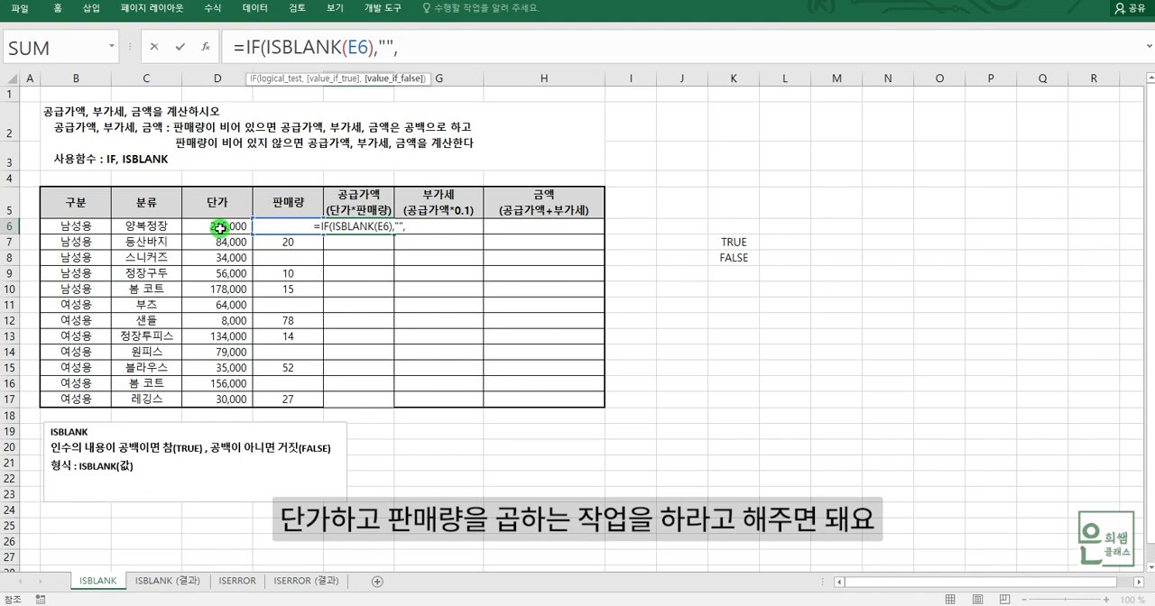
text(*)
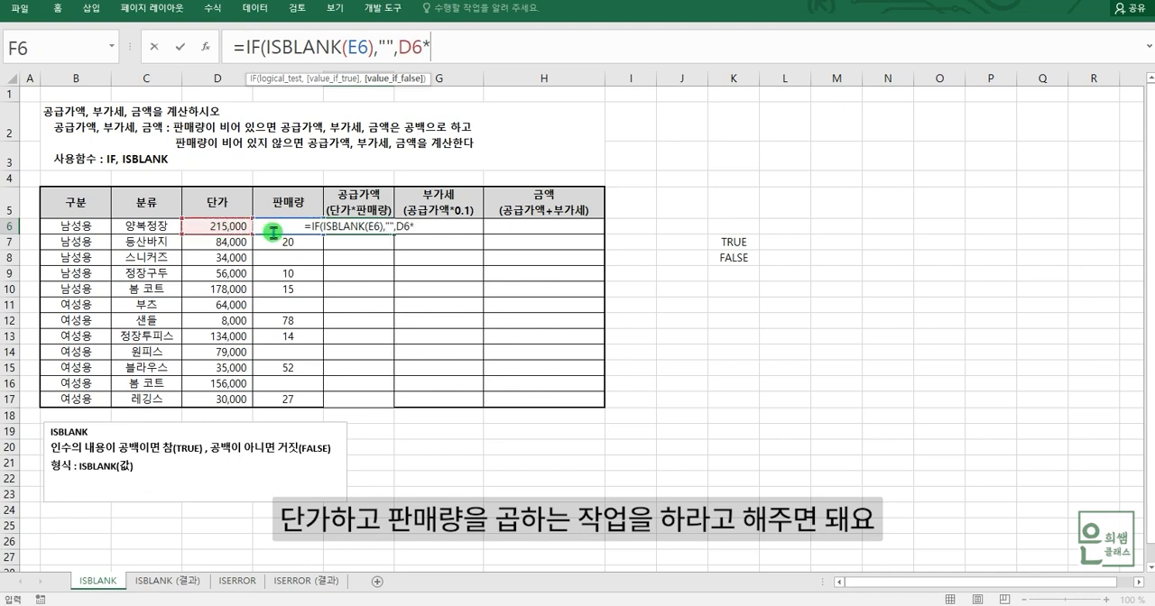
click(298, 226)
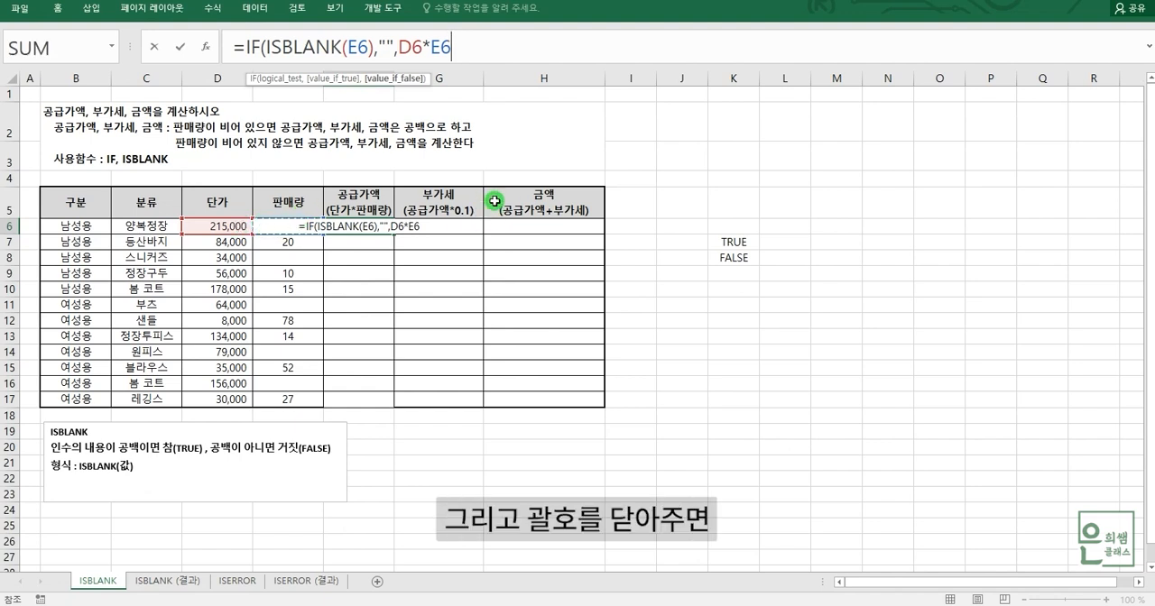
text())
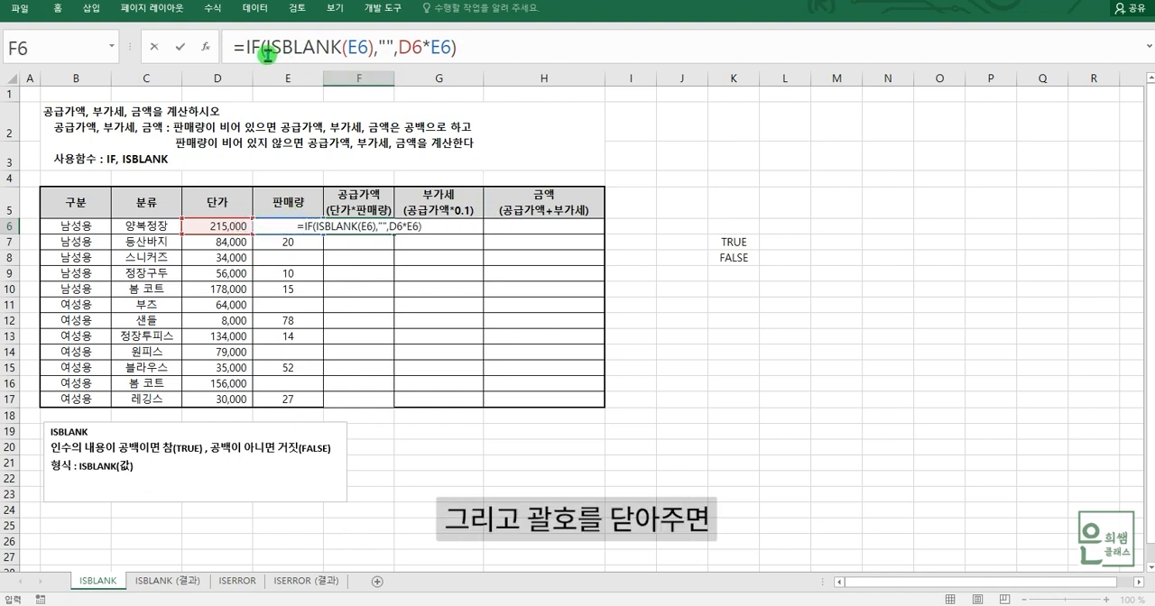
Review each argument of =IF(ISBLANK(E6),"",D6*E6) and commit the formula in F6.
click(302, 53)
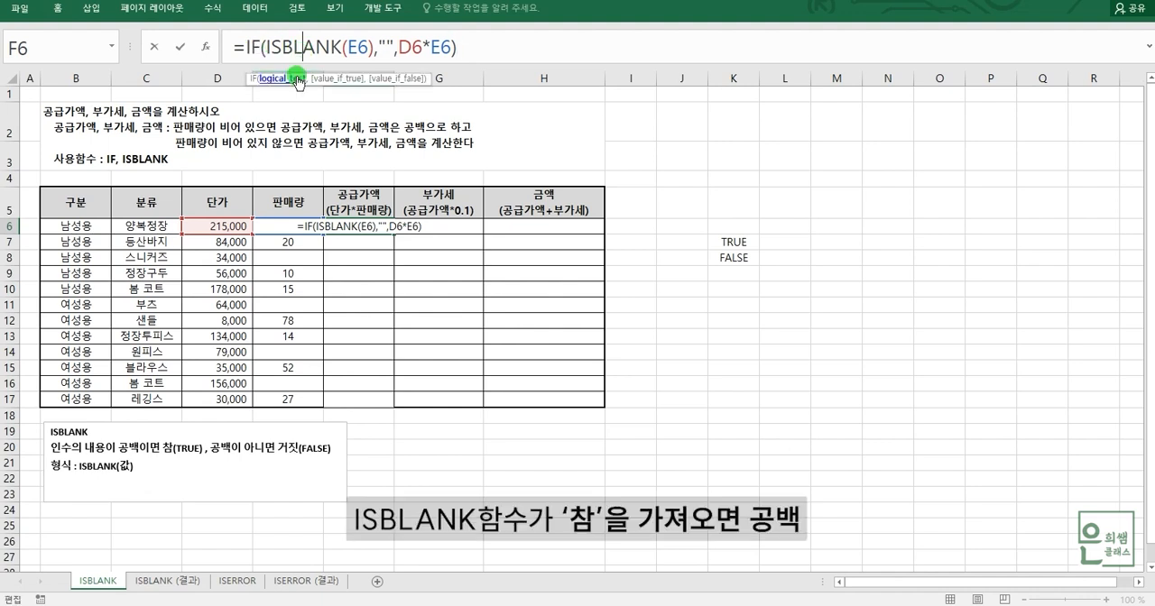
click(287, 80)
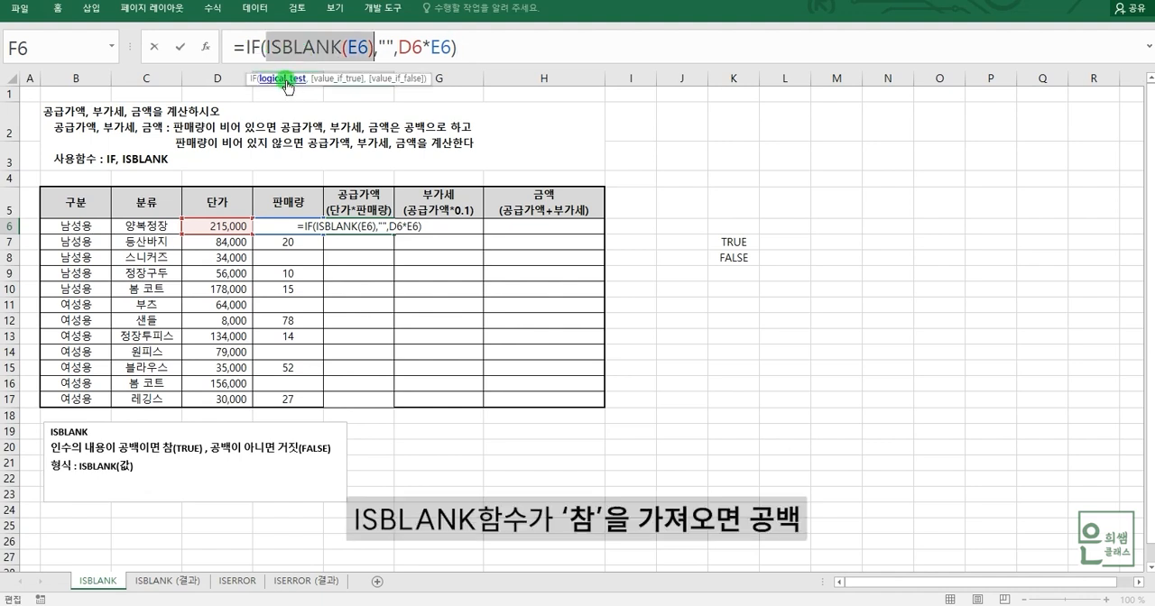
click(341, 80)
click(287, 79)
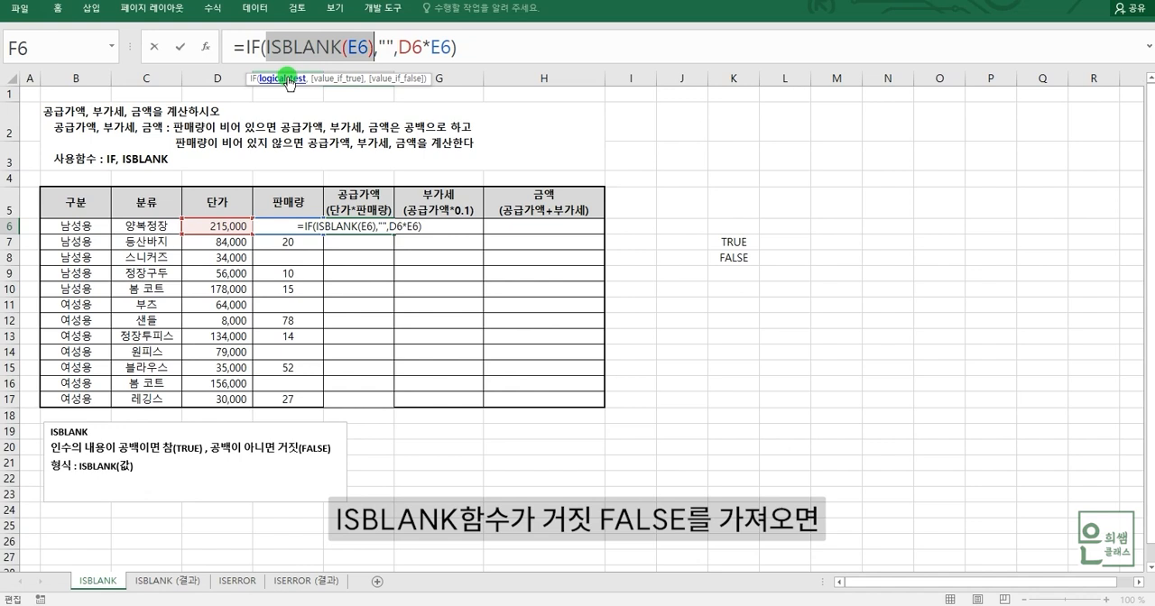
click(398, 79)
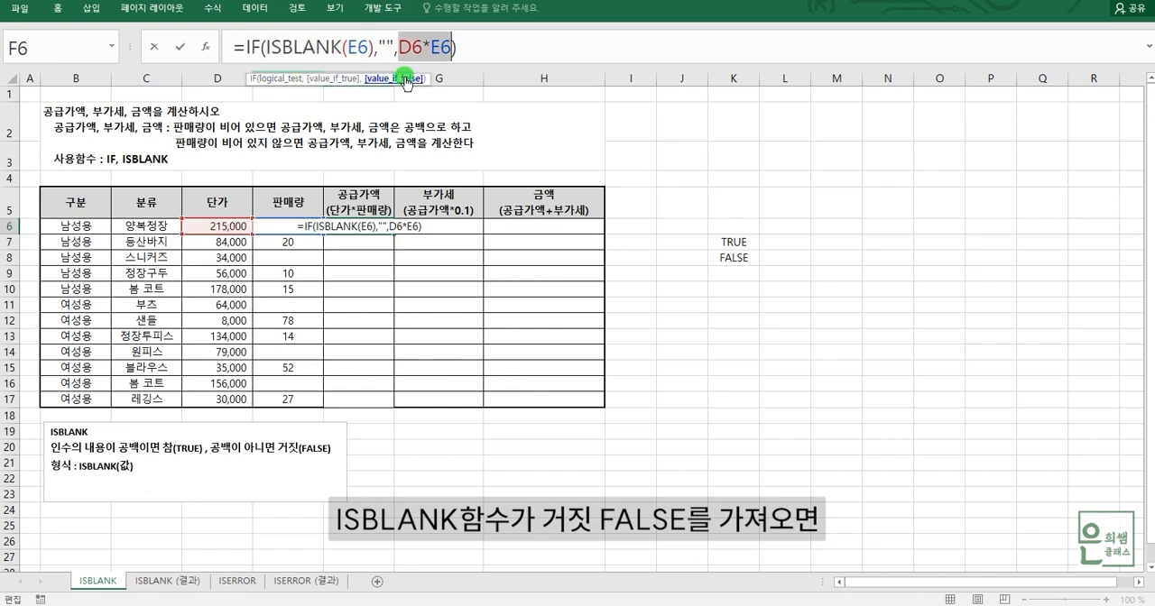
click(497, 54)
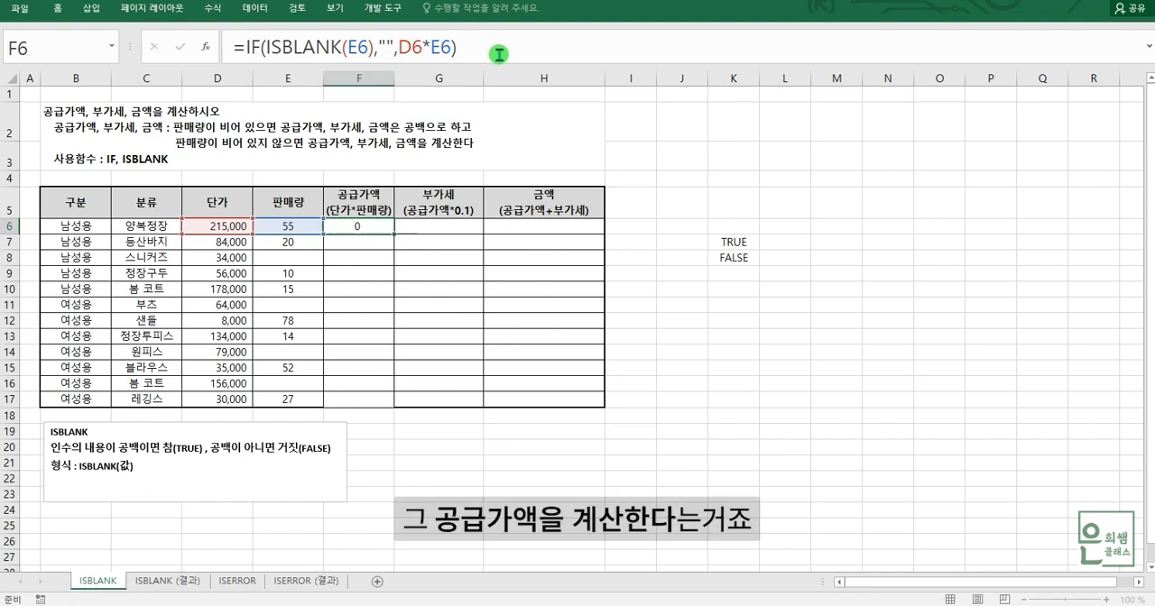
key(Return)
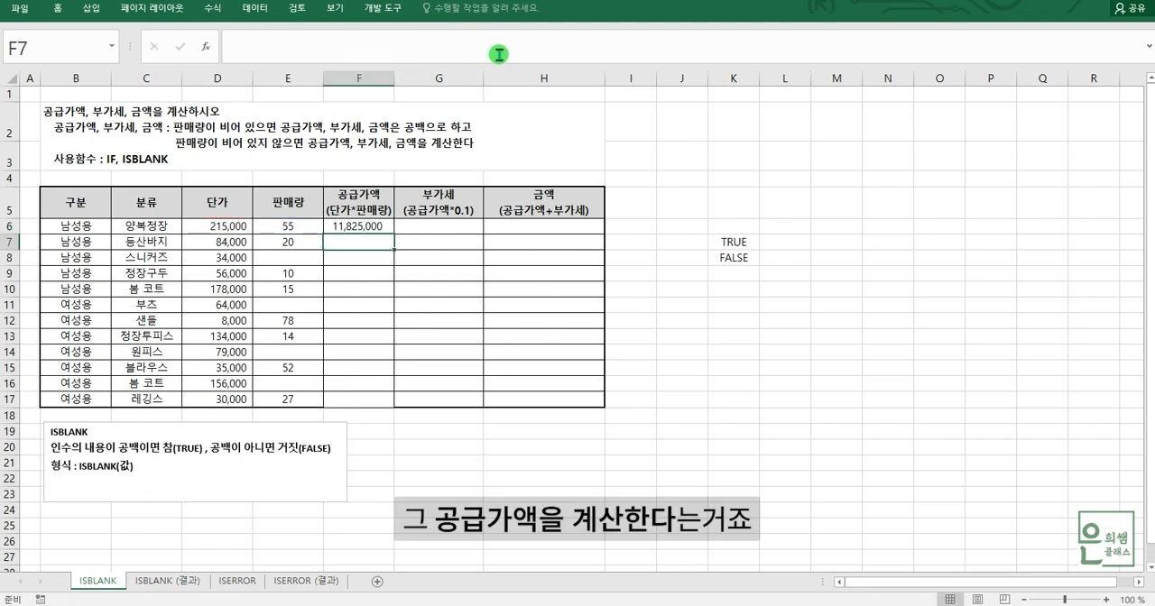
Copy the supply value formula from F6 down through F17.
click(287, 229)
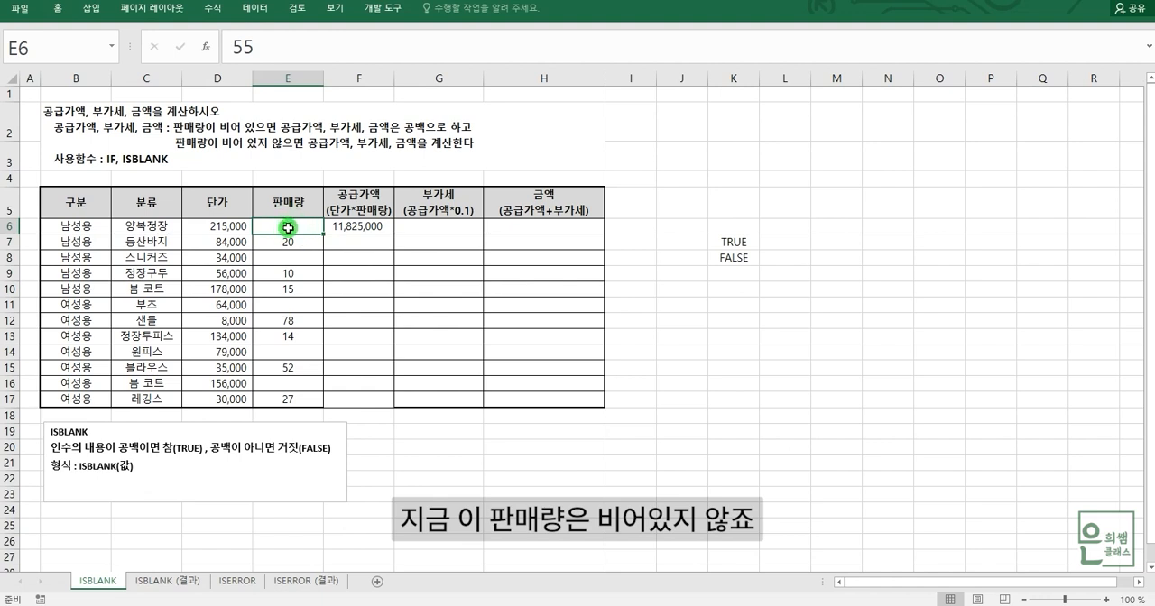
click(231, 225)
click(290, 225)
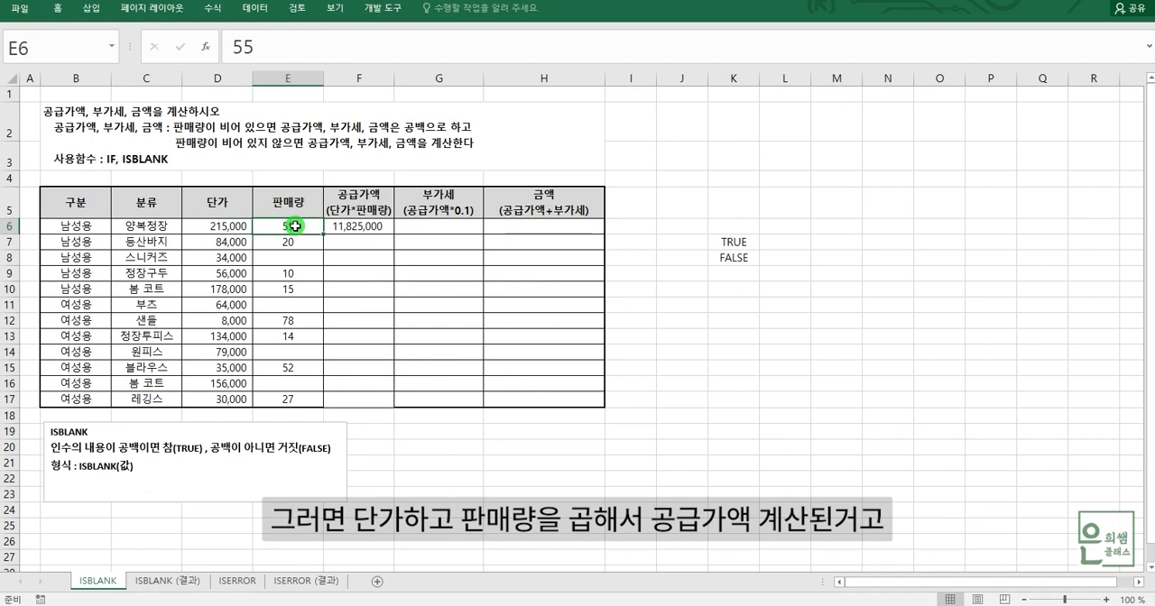
click(359, 227)
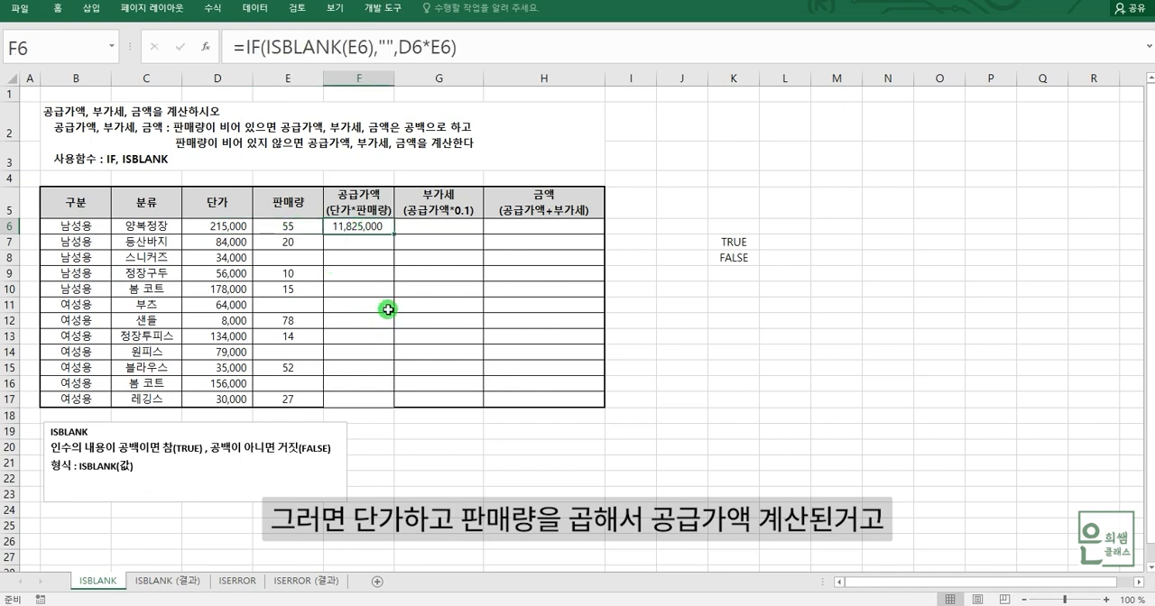
drag(394, 236, 373, 400)
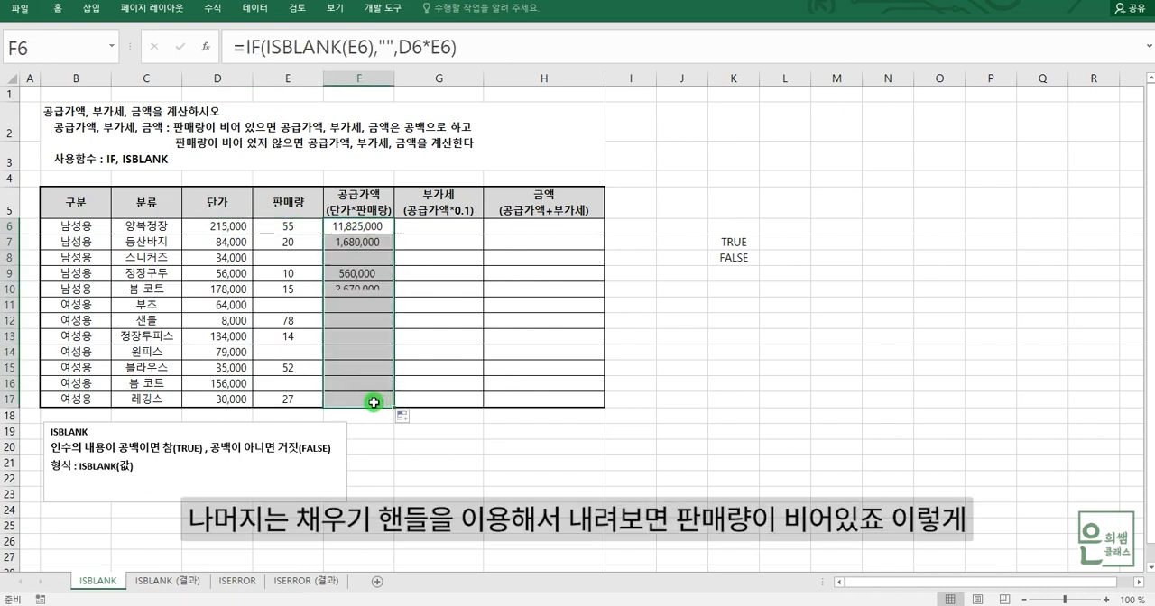
Examine sales quantity cell E8 and the supply value formulas in F8, F11, F14, F16 and F6.
click(296, 257)
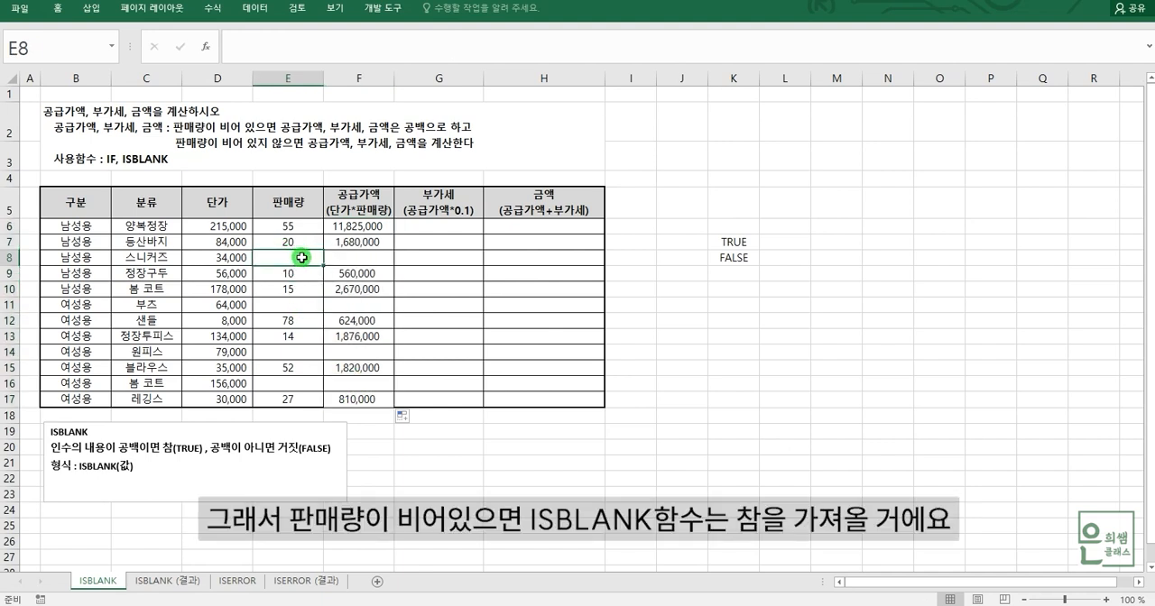
click(370, 257)
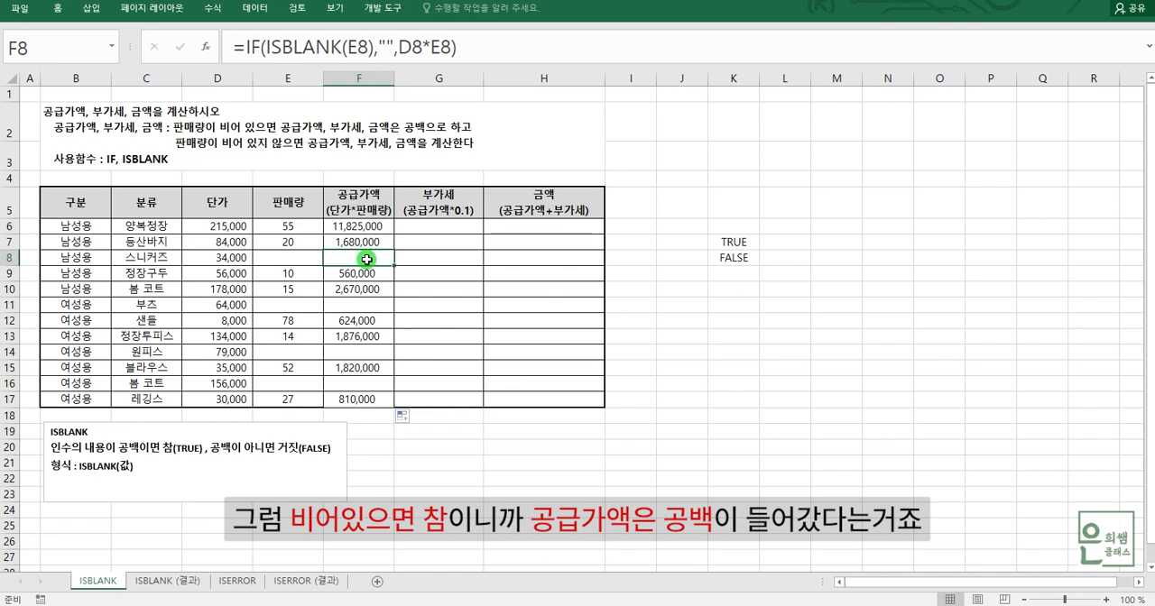
click(306, 262)
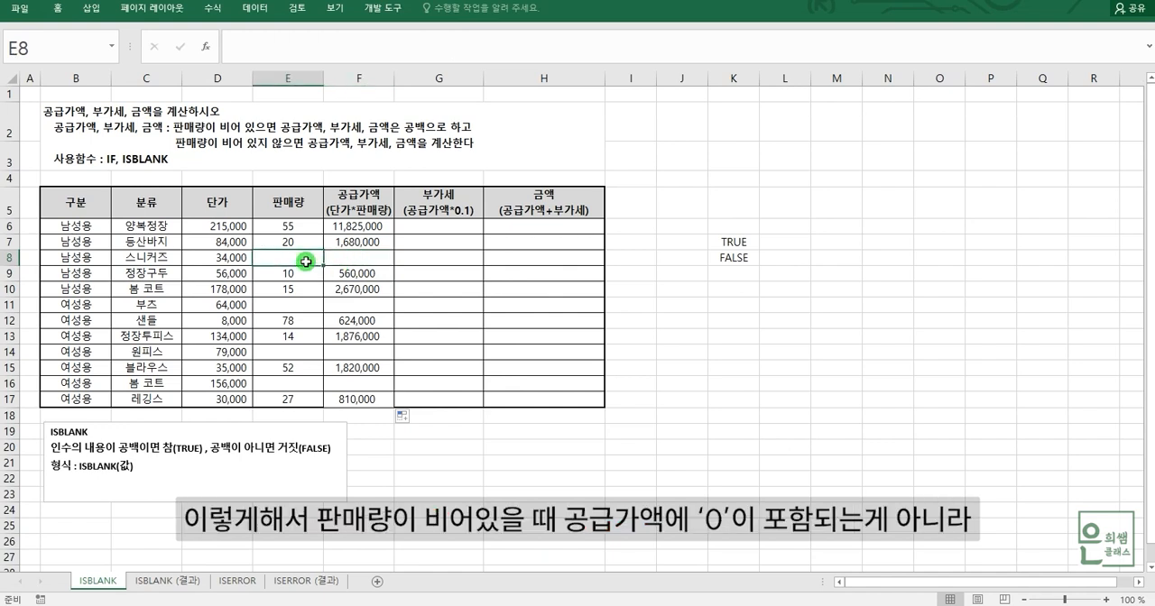
click(379, 259)
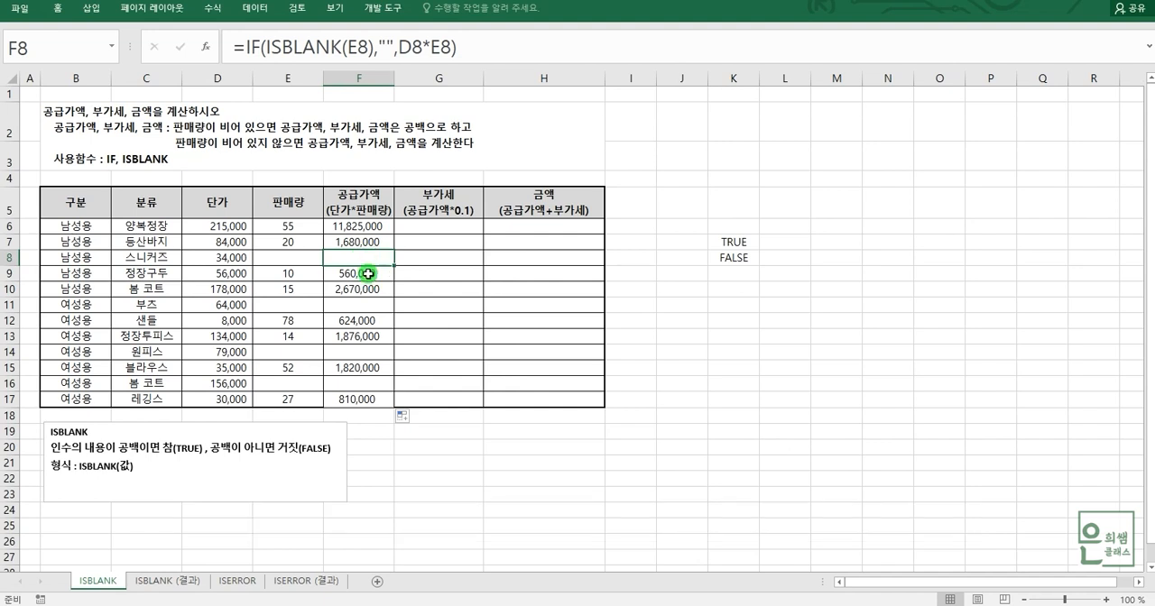
click(364, 304)
click(365, 353)
click(366, 384)
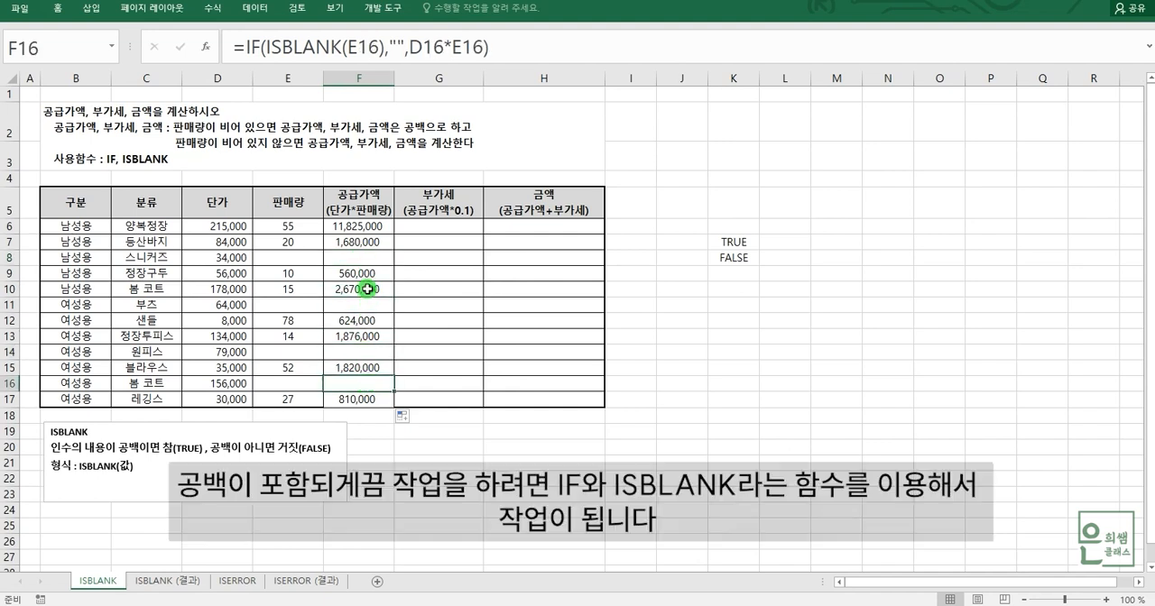
click(363, 259)
click(367, 228)
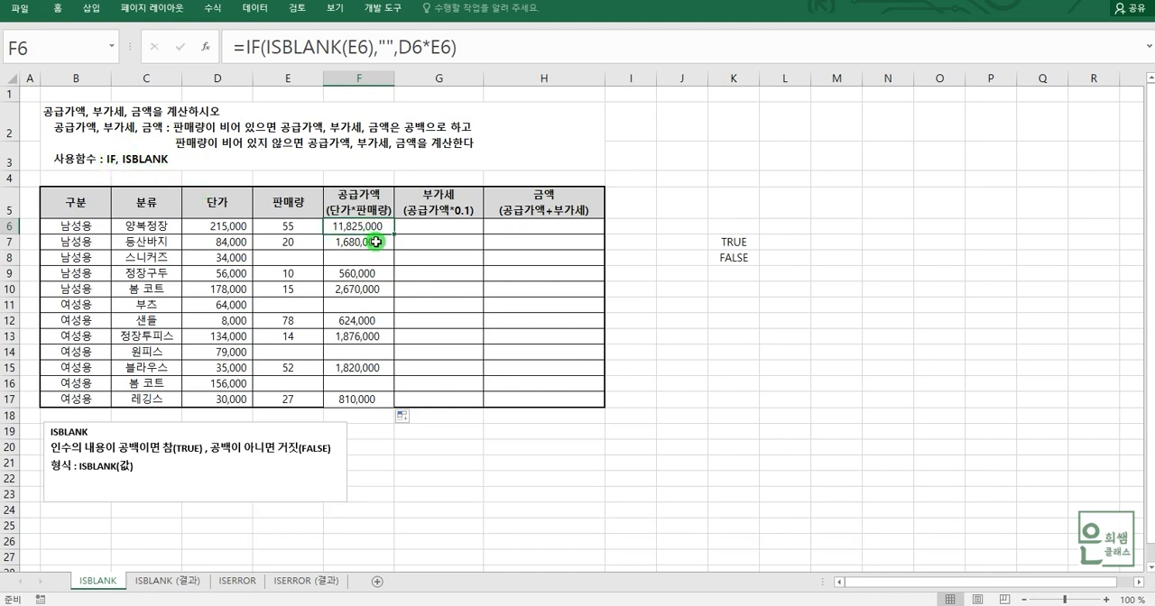
Enter the VAT formula =F6*0.1 in G6 and fill it down through G17.
click(429, 227)
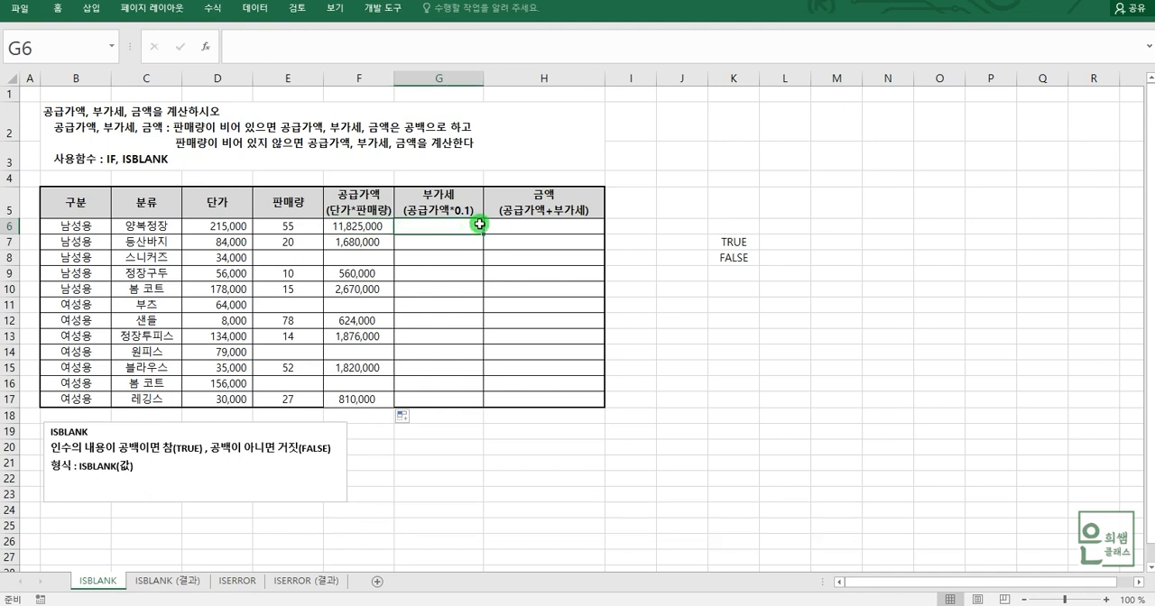
click(360, 231)
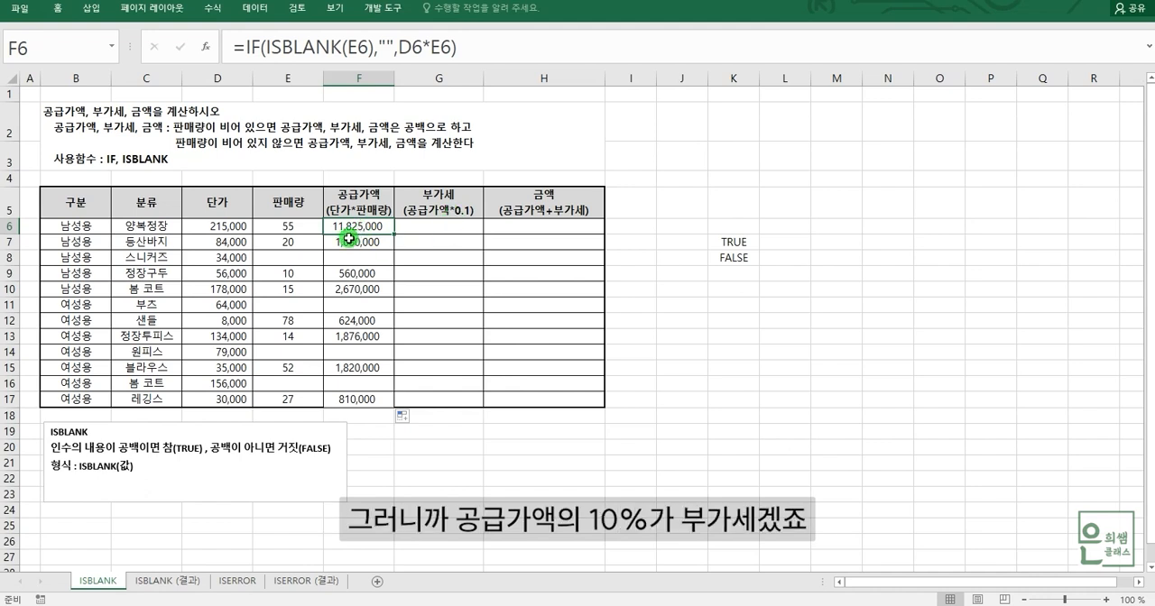
click(460, 231)
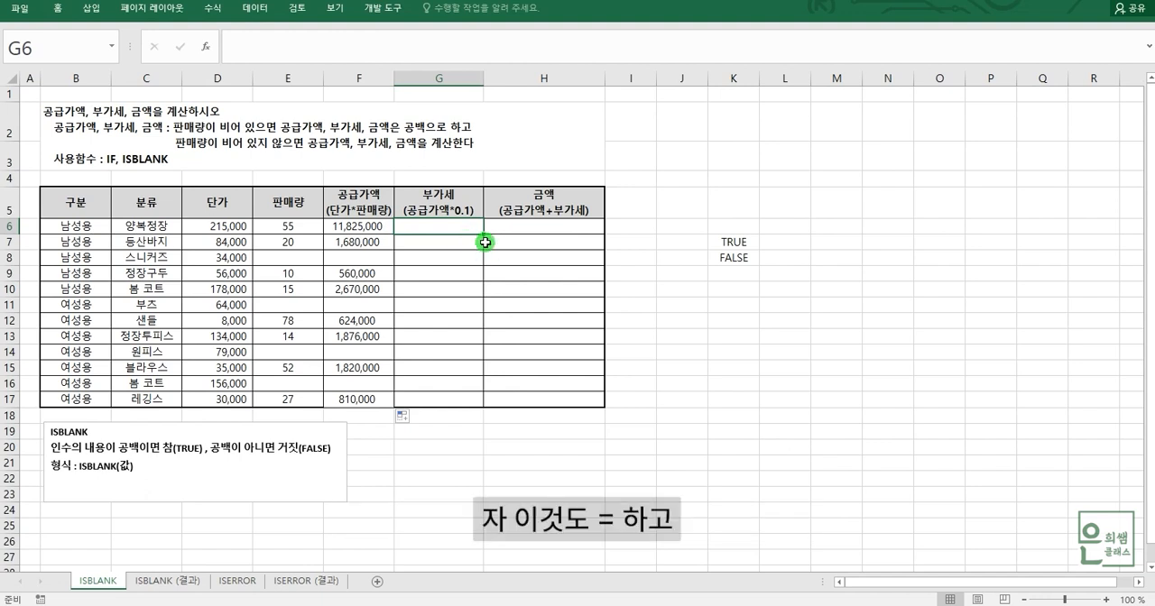
text(=)
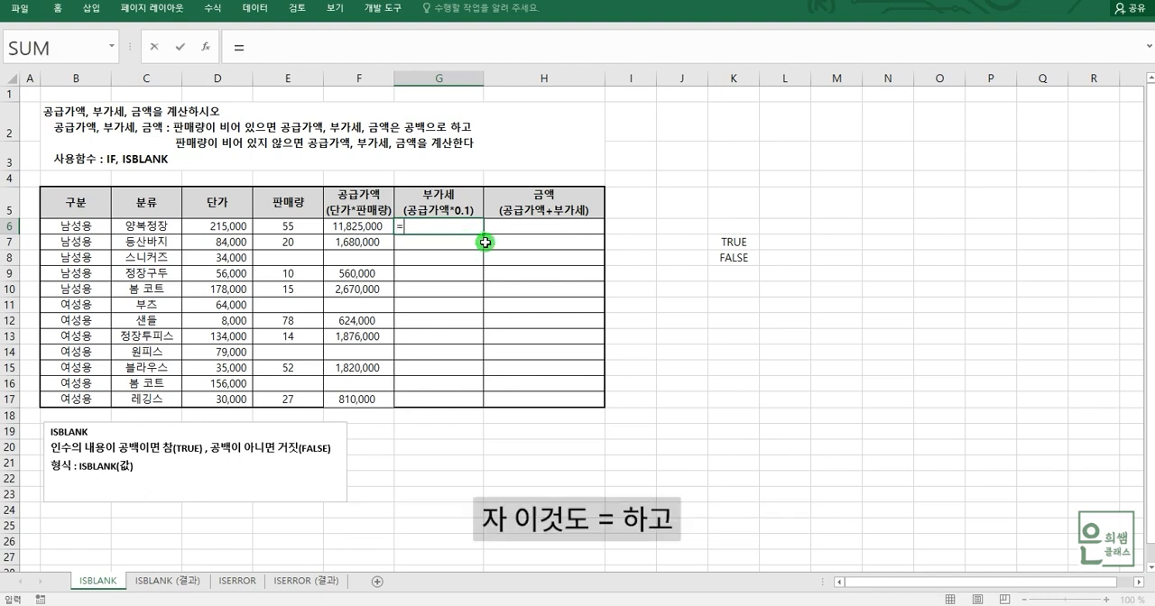
click(356, 226)
text(*)
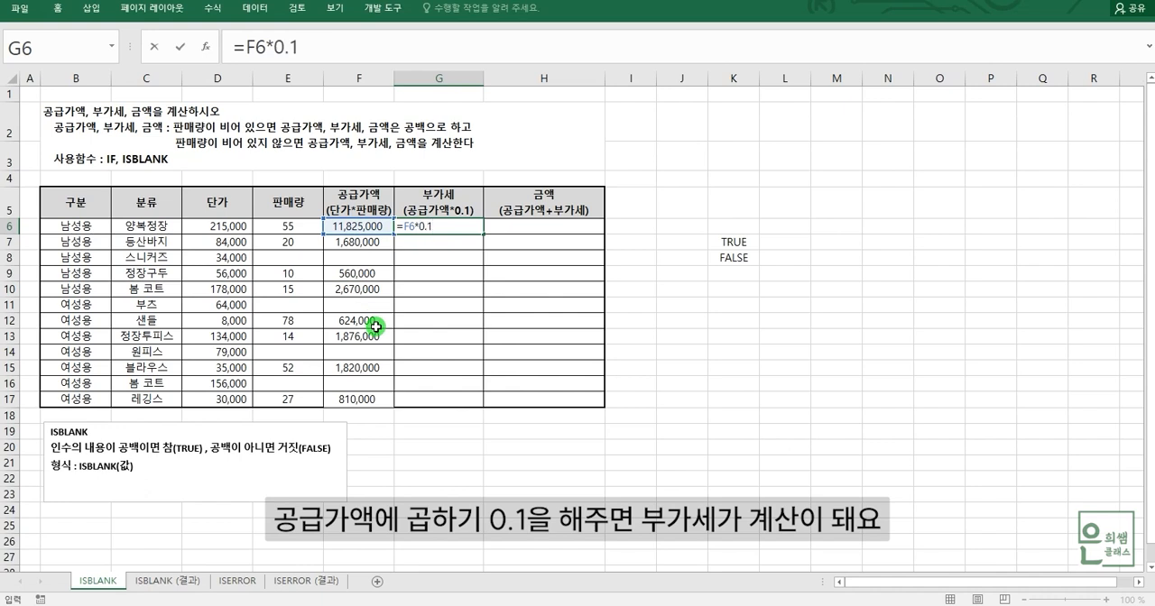
key(Return)
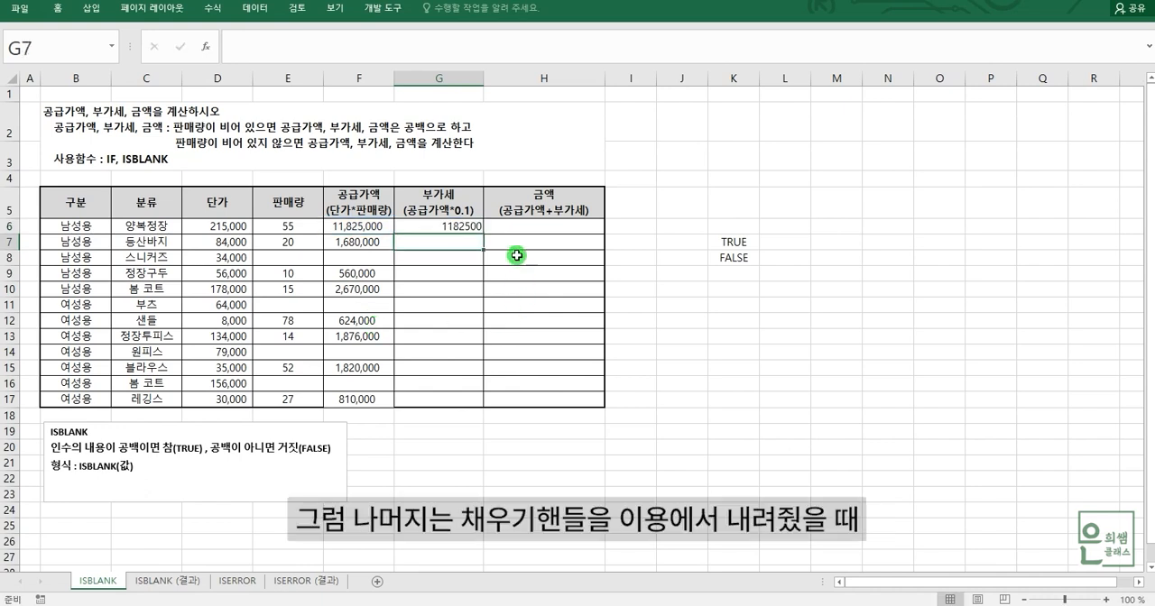
click(465, 222)
drag(485, 234, 485, 407)
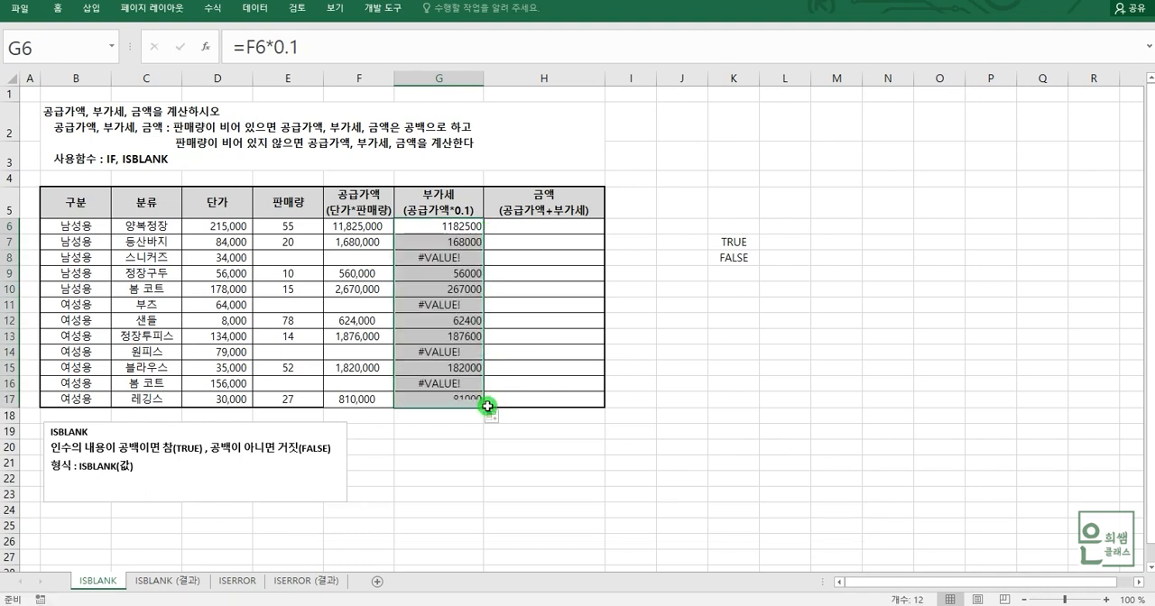
Compare VAT cells G8, G11 and G14 with supply value cell F8, and clear the contents of G8.
click(444, 259)
click(443, 306)
click(442, 352)
click(424, 260)
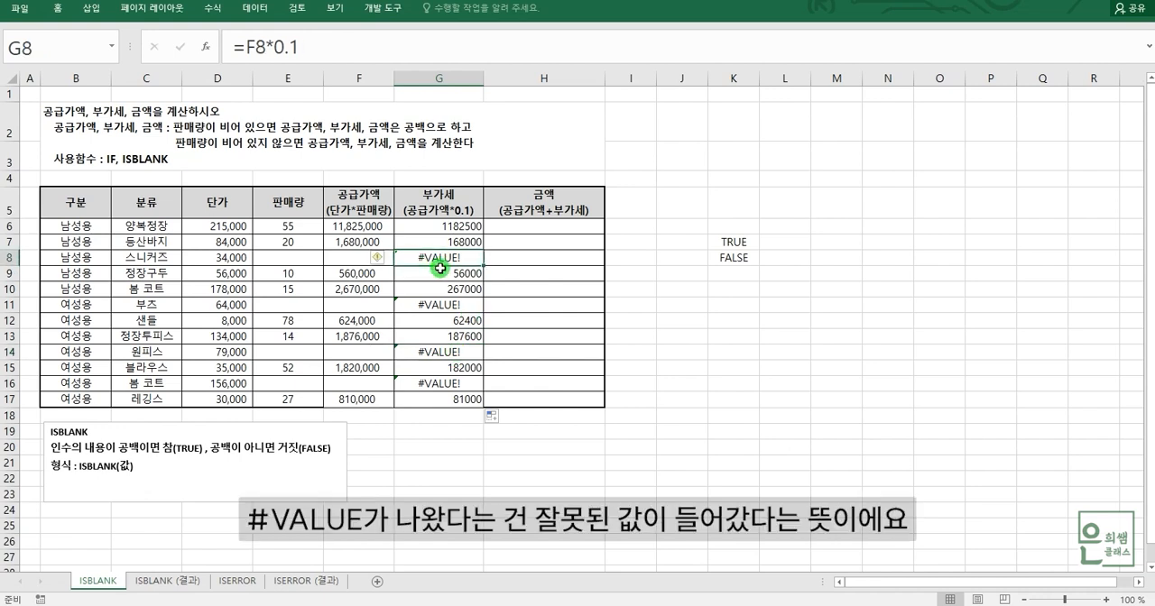
click(351, 260)
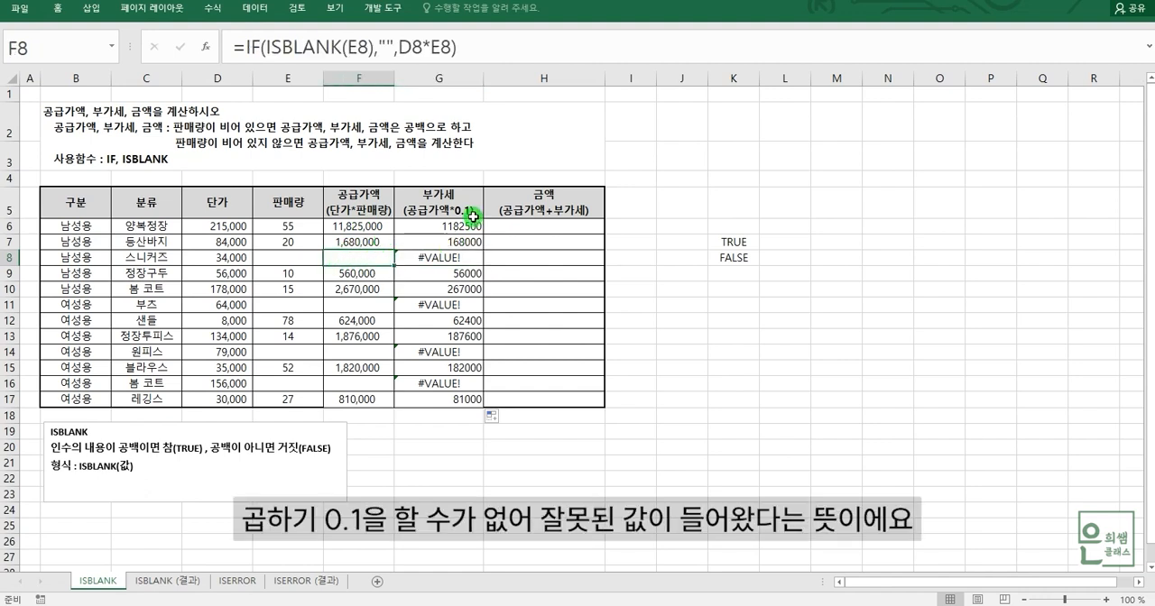
click(459, 261)
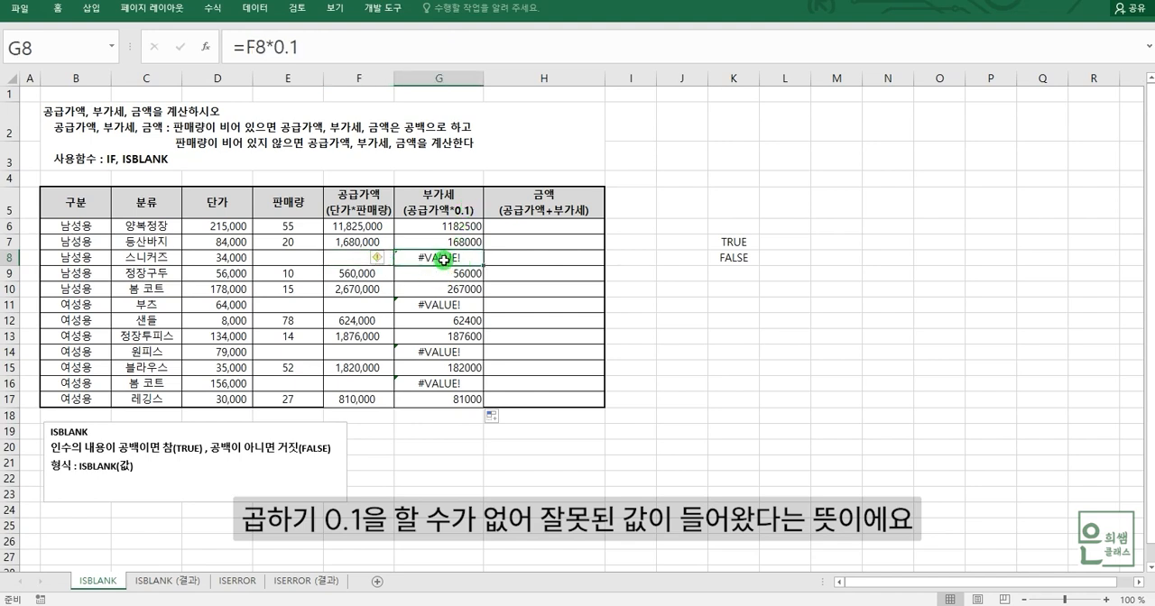
click(359, 259)
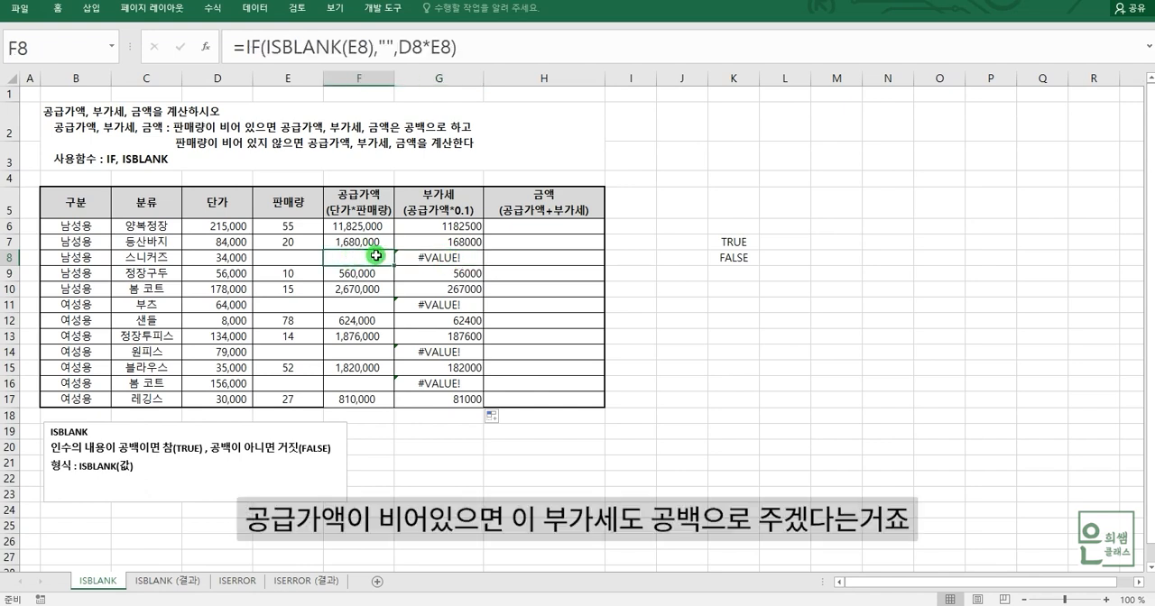
click(440, 258)
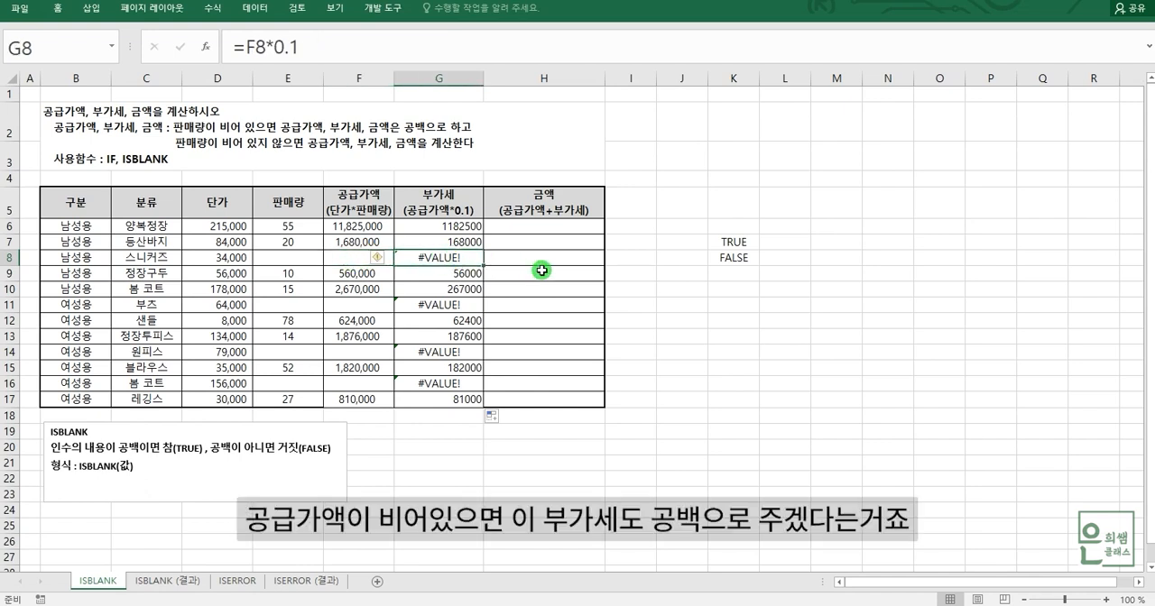
key(Delete)
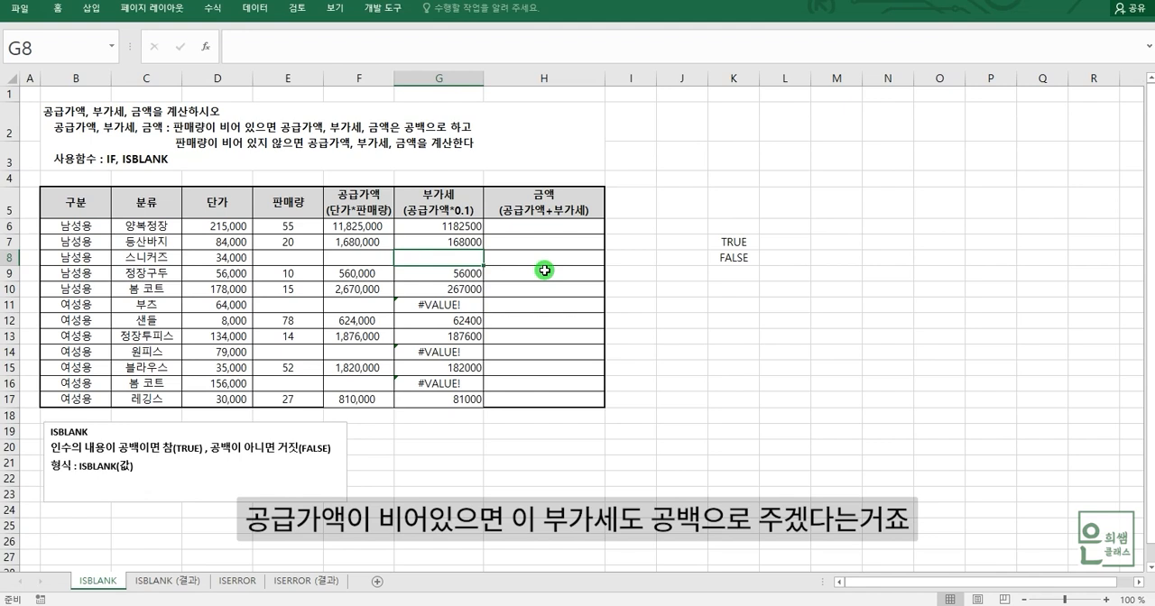
Compare sales quantity, supply value and VAT in row 8 with the same cells in row 7.
click(299, 260)
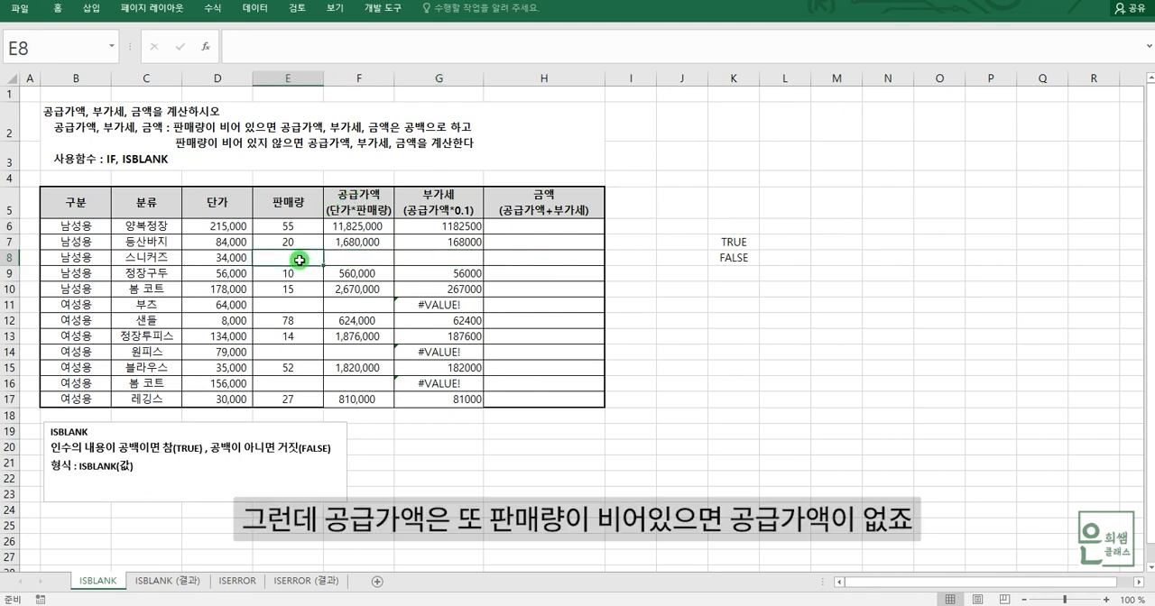
click(373, 259)
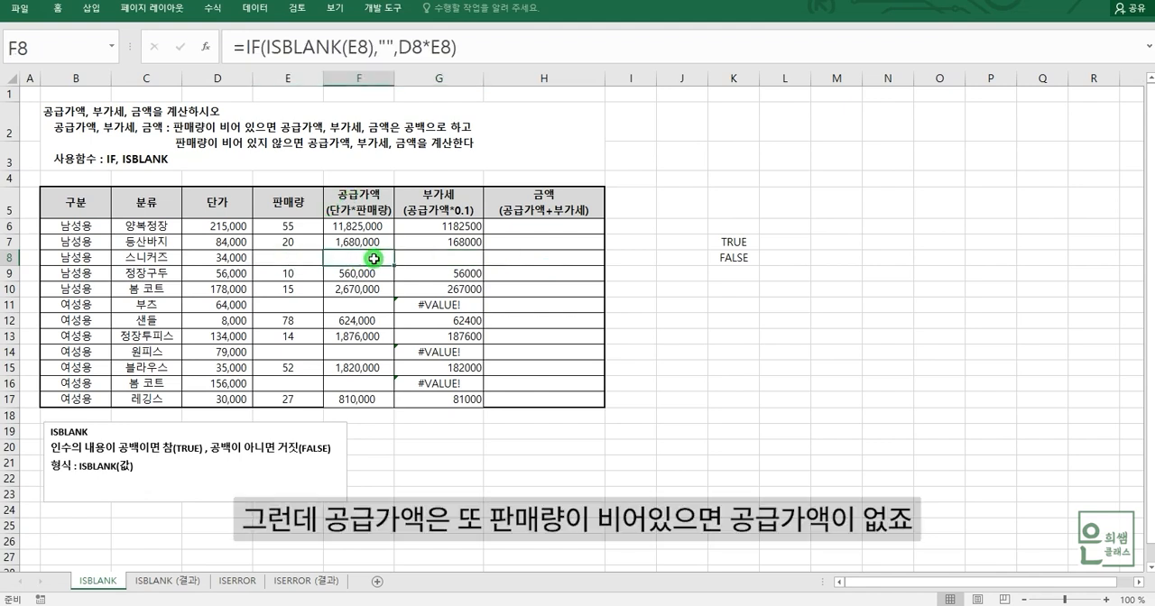
click(443, 260)
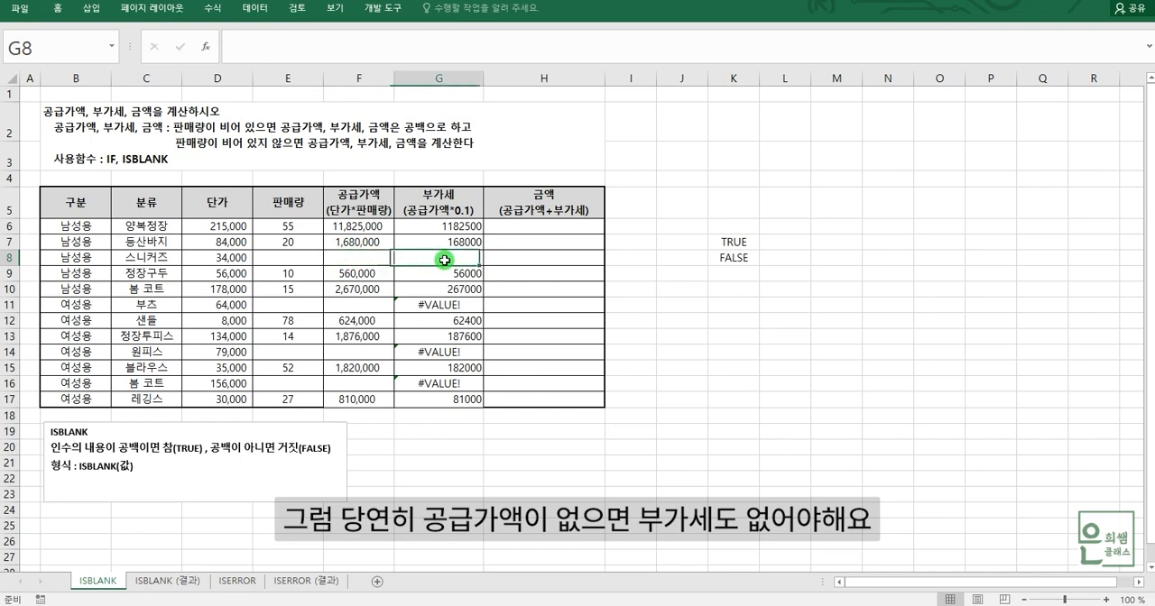
click(291, 259)
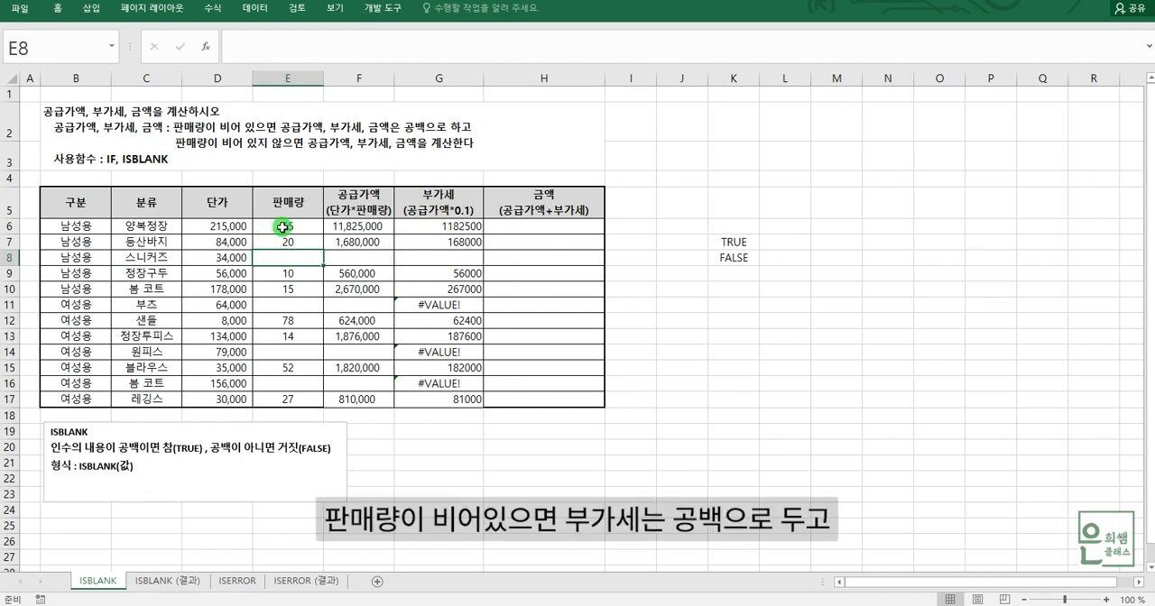
click(465, 259)
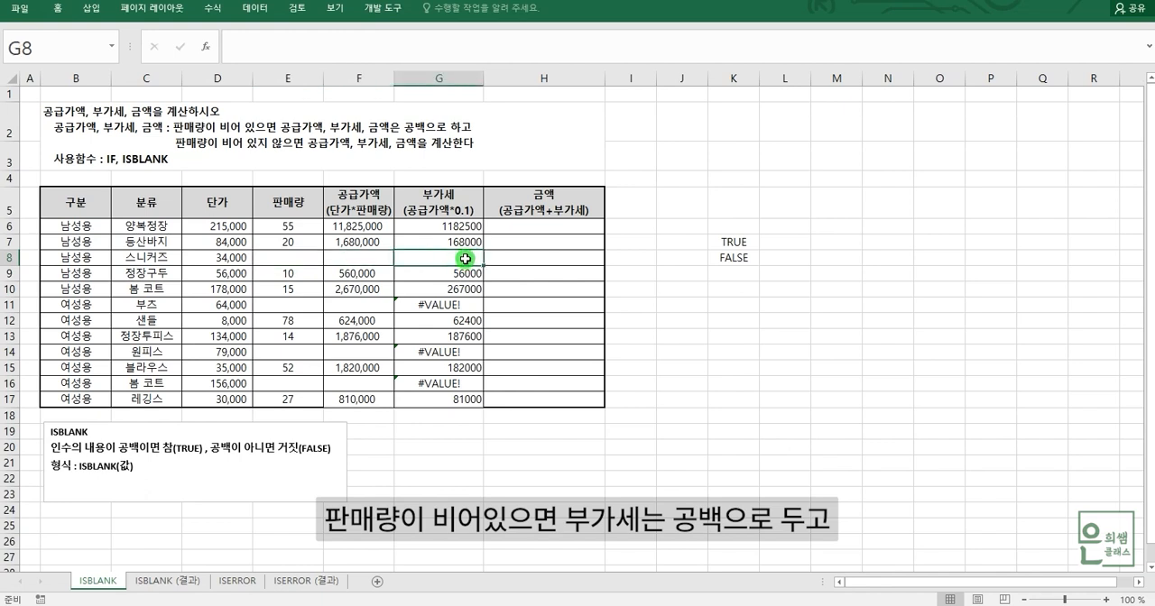
click(290, 244)
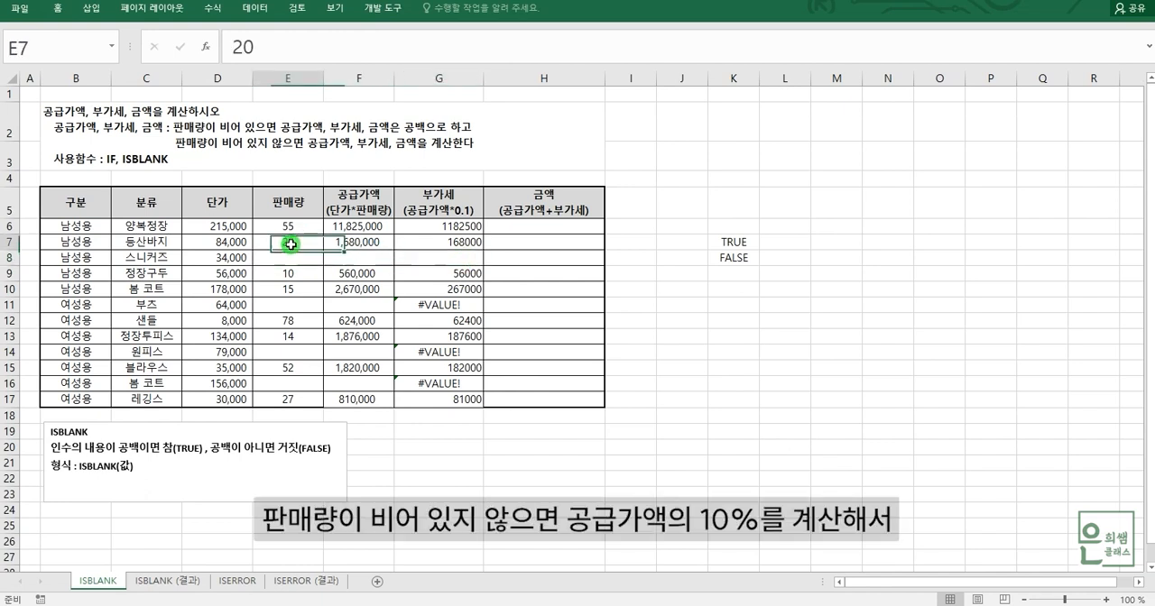
click(375, 243)
click(460, 244)
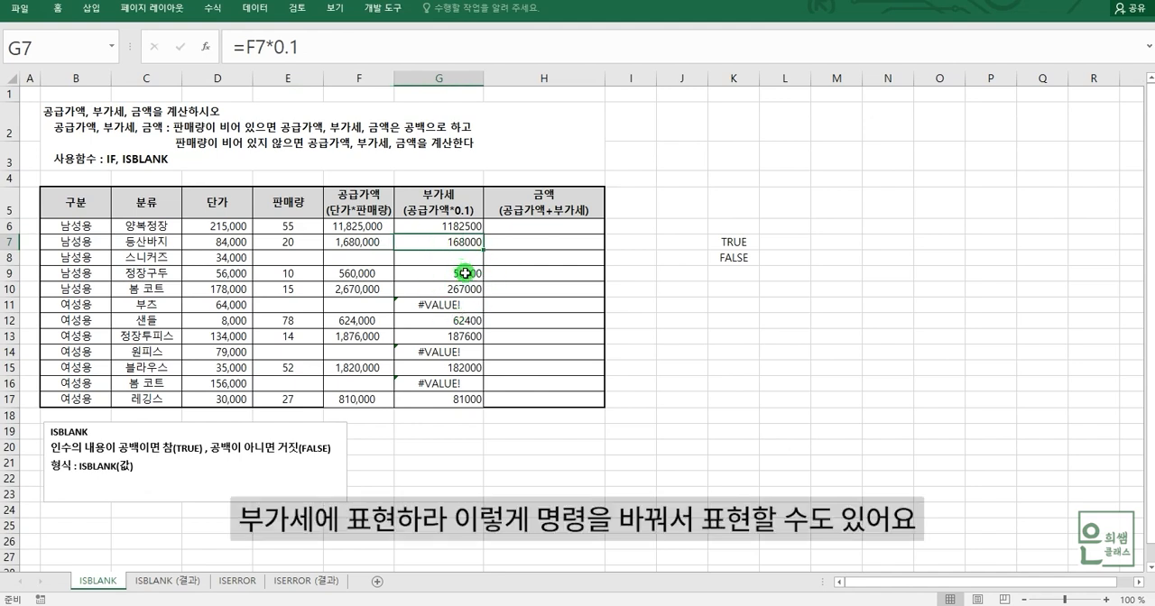
Clear the VAT range G6:G17 and begin an IF formula in G6 with ISBLANK(E6) as its condition.
drag(453, 226, 460, 403)
key(Delete)
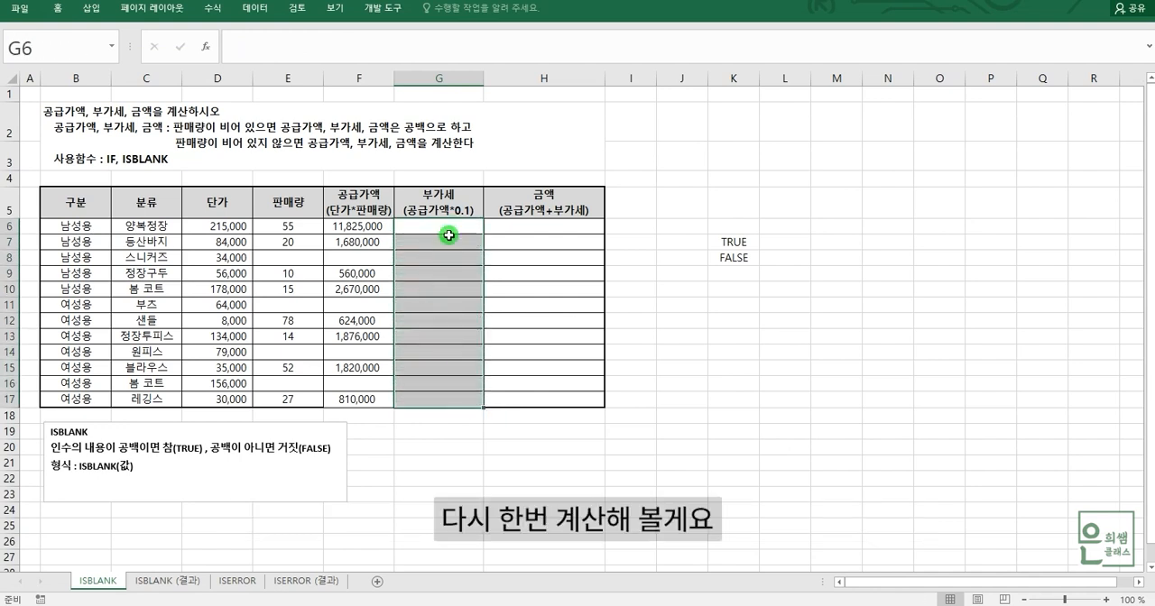
click(448, 227)
text(=)
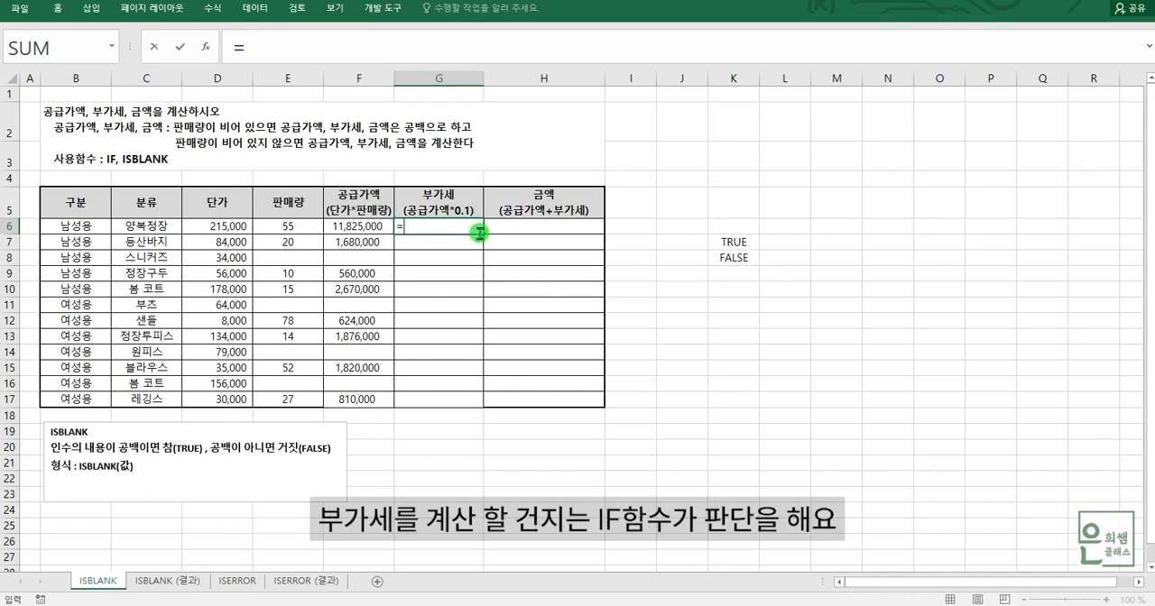
text(IF()
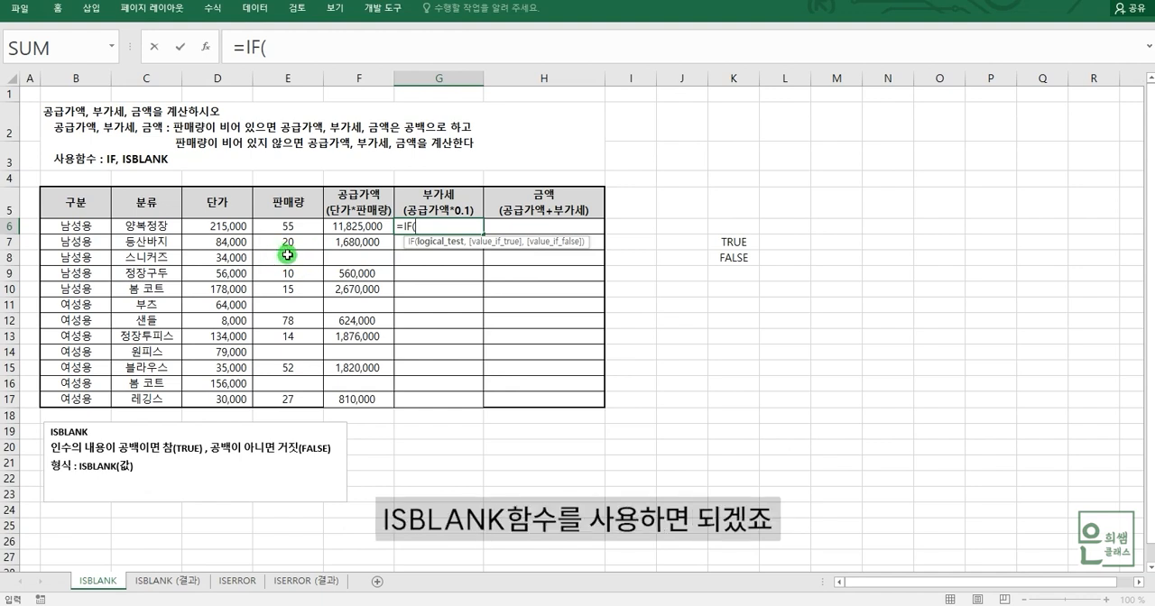
text(IS)
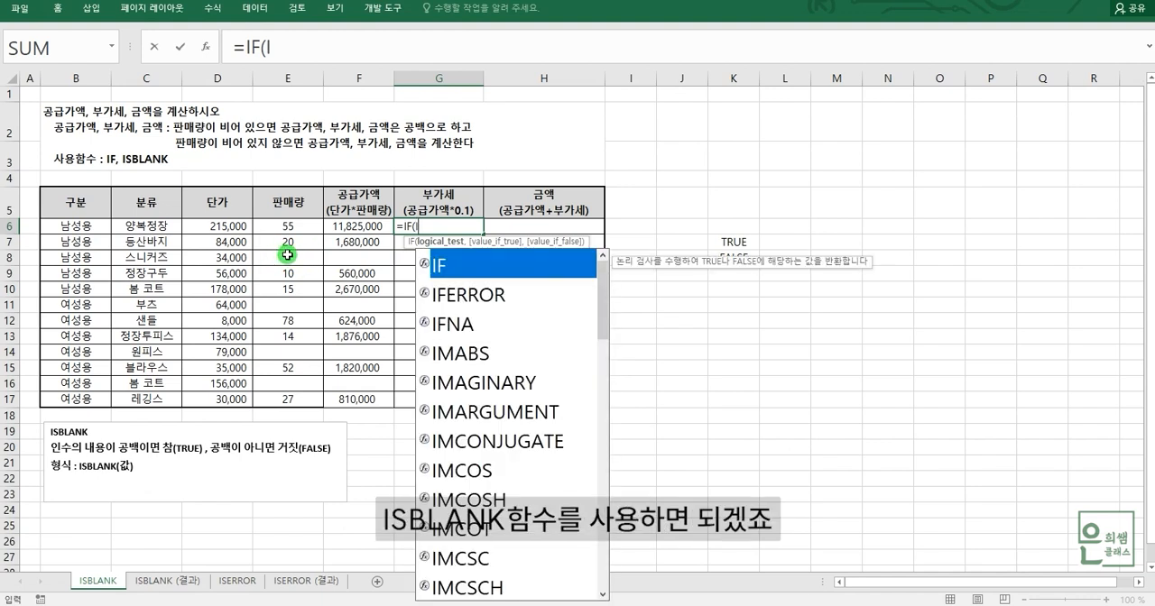
double_click(464, 266)
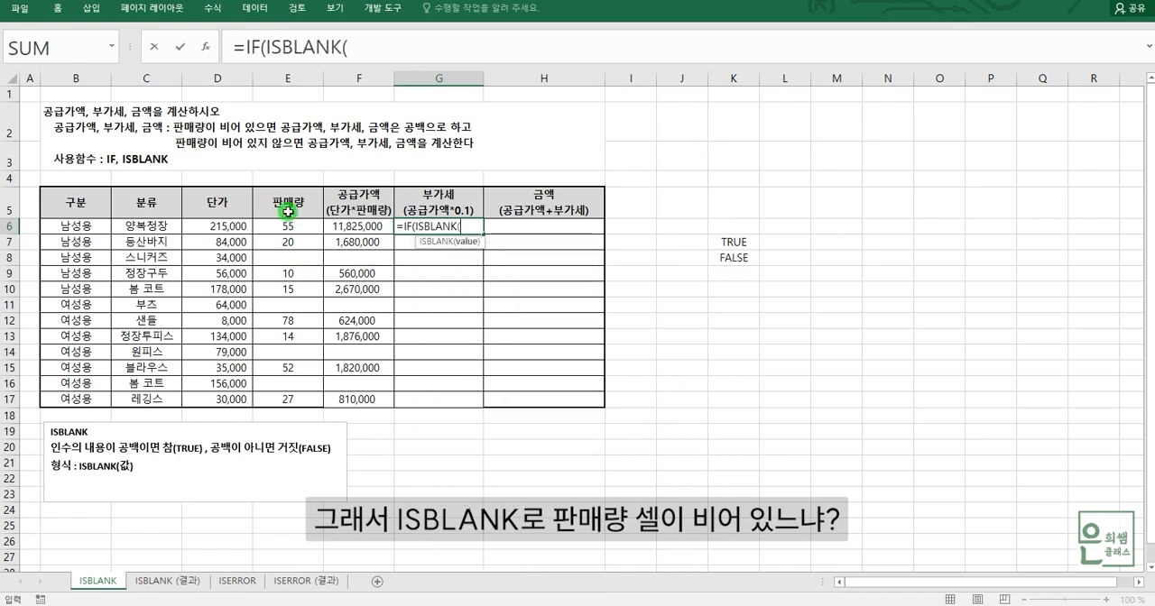
click(289, 226)
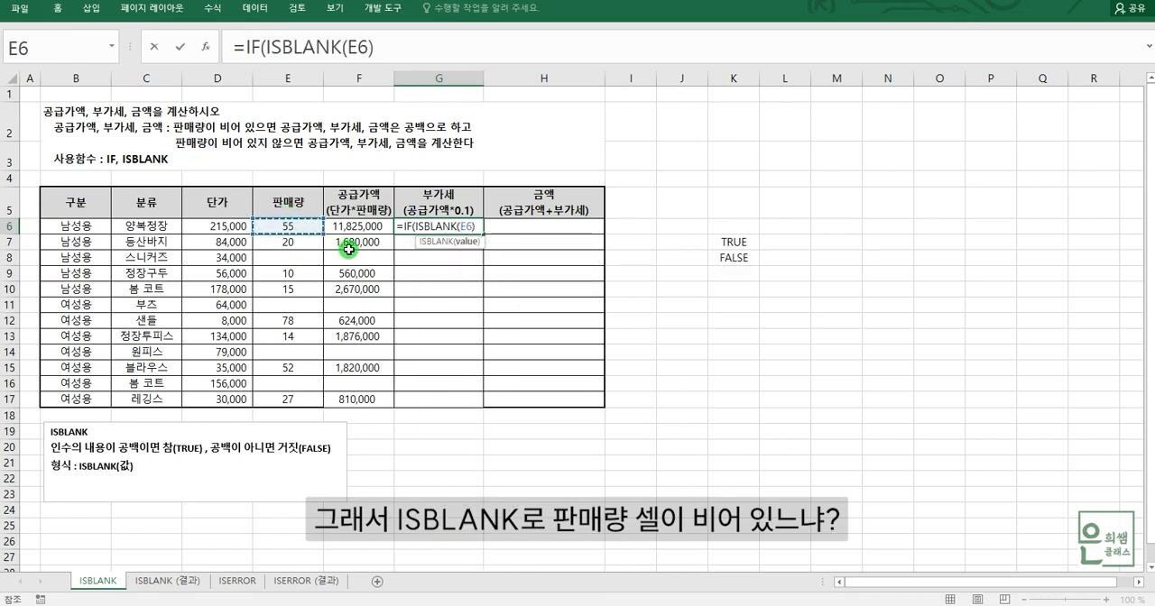
text())
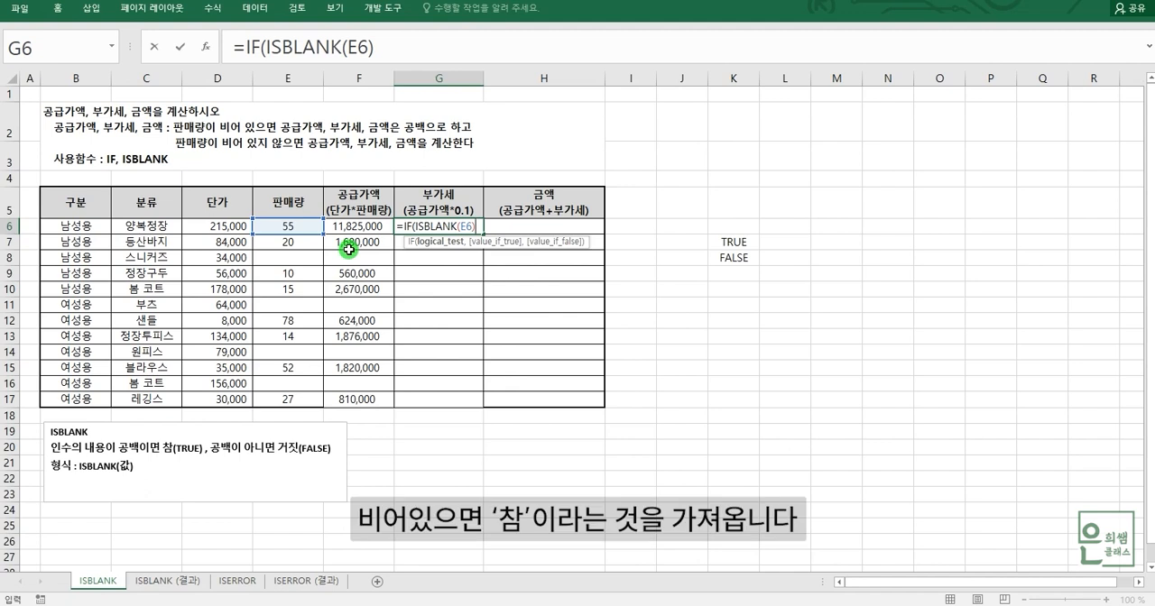
text(,)
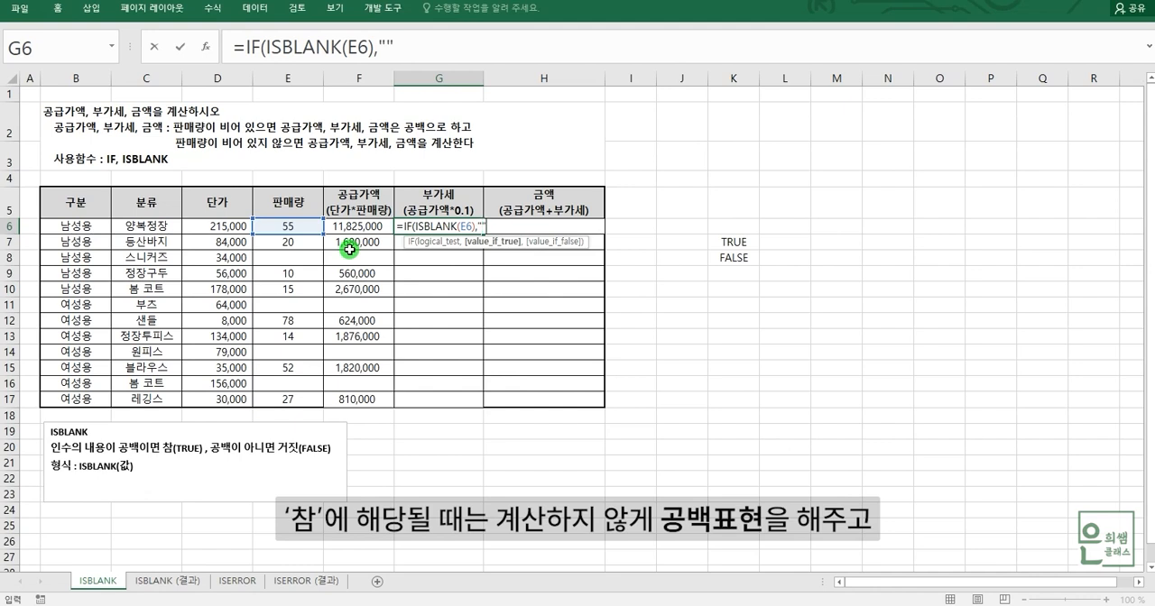
Complete the G6 formula with "" as the value if true and F6*0.1 as the value if false.
click(400, 42)
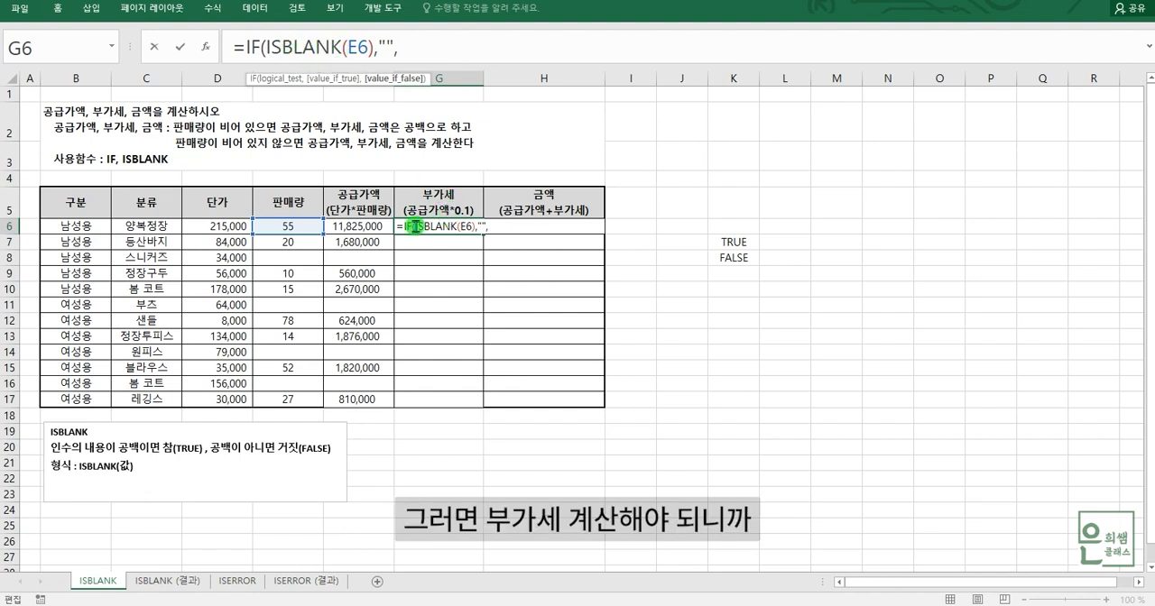
click(385, 227)
text(*0.)
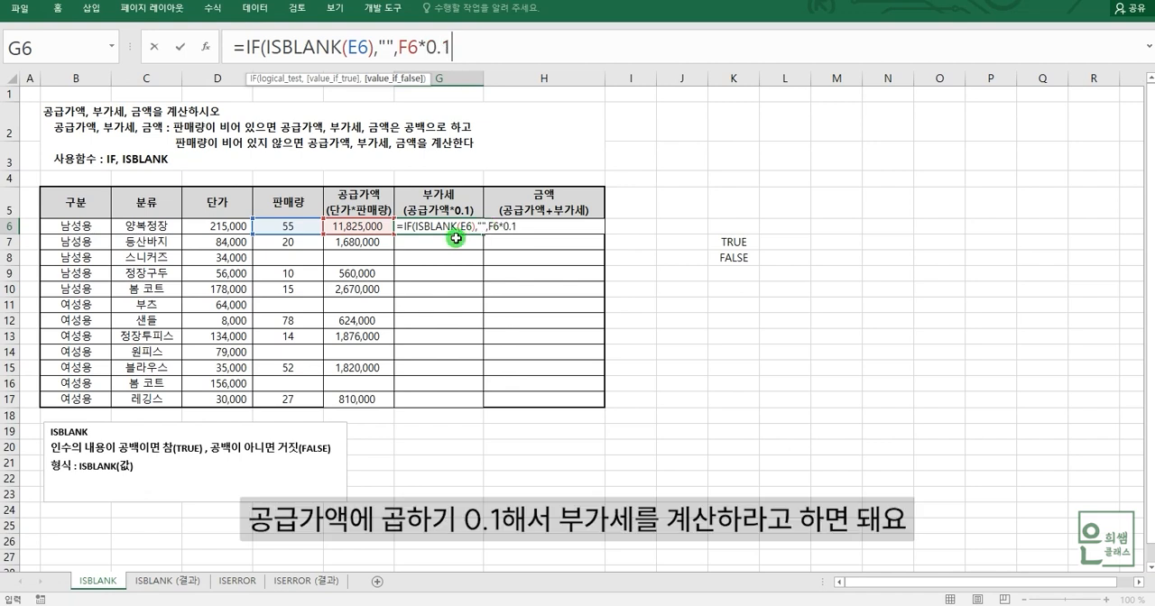
text(1)
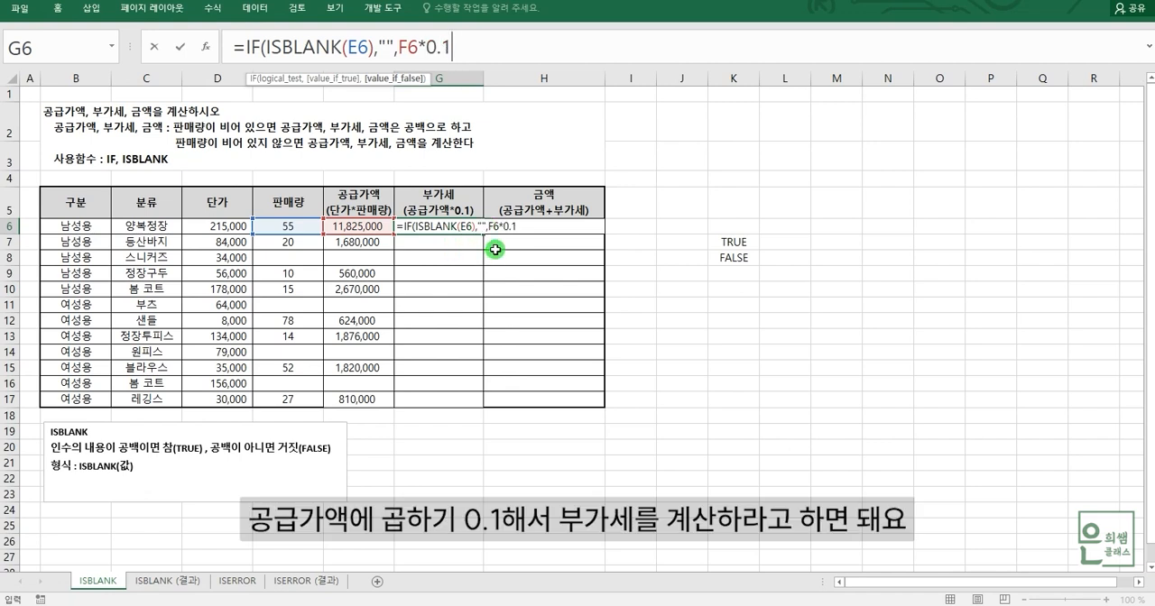
text())
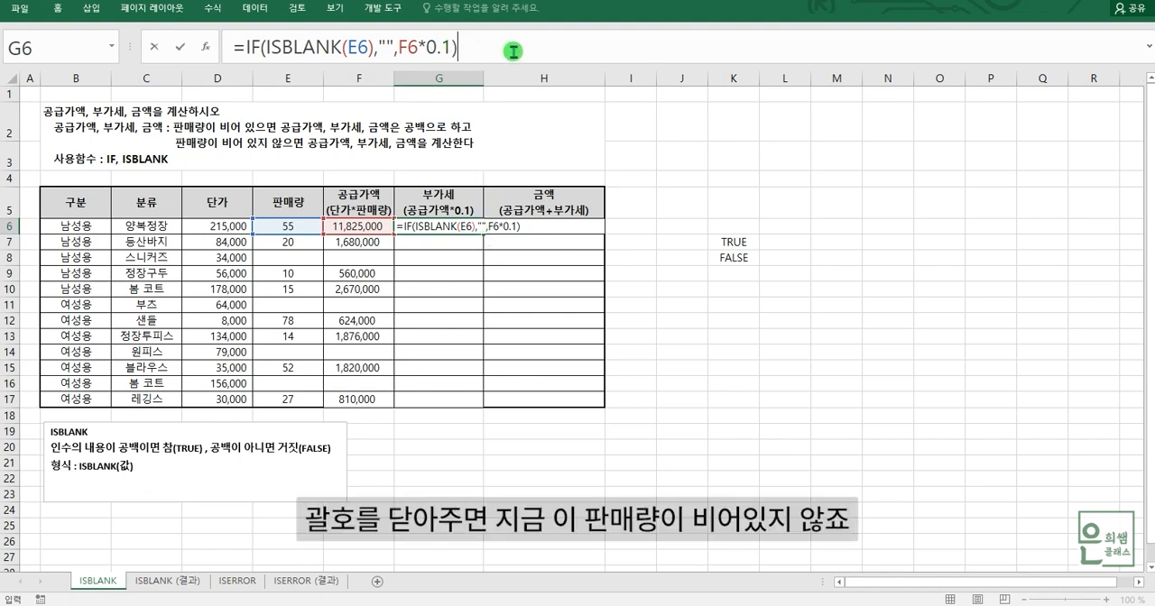
key(Return)
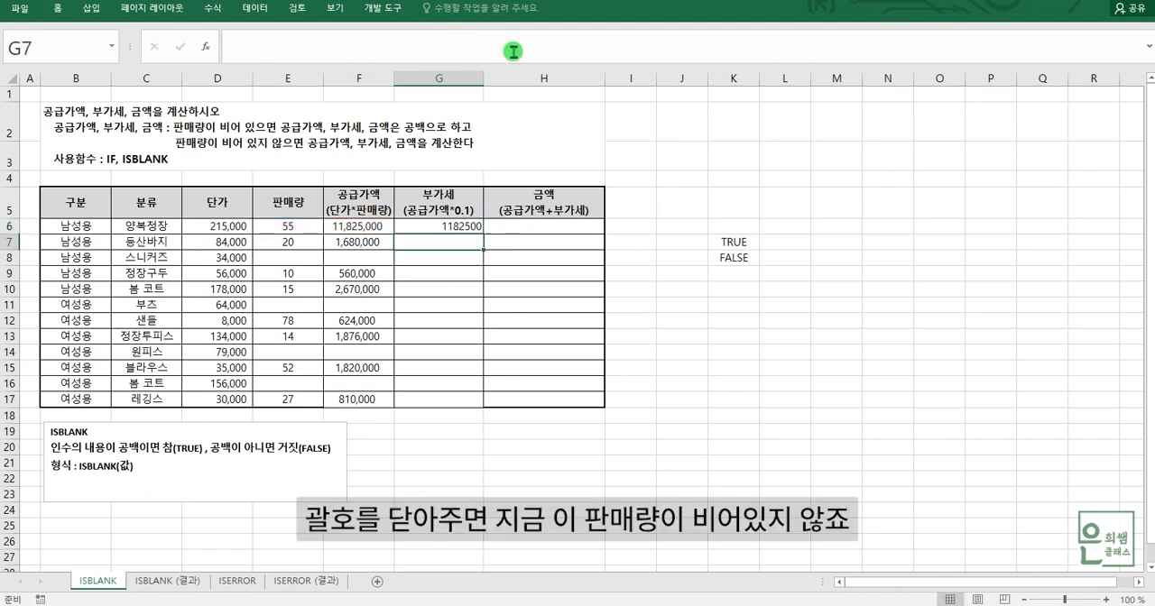
Check E6 and F6 against the VAT in G6, and fill the G6 formula down through G17.
click(296, 228)
click(372, 228)
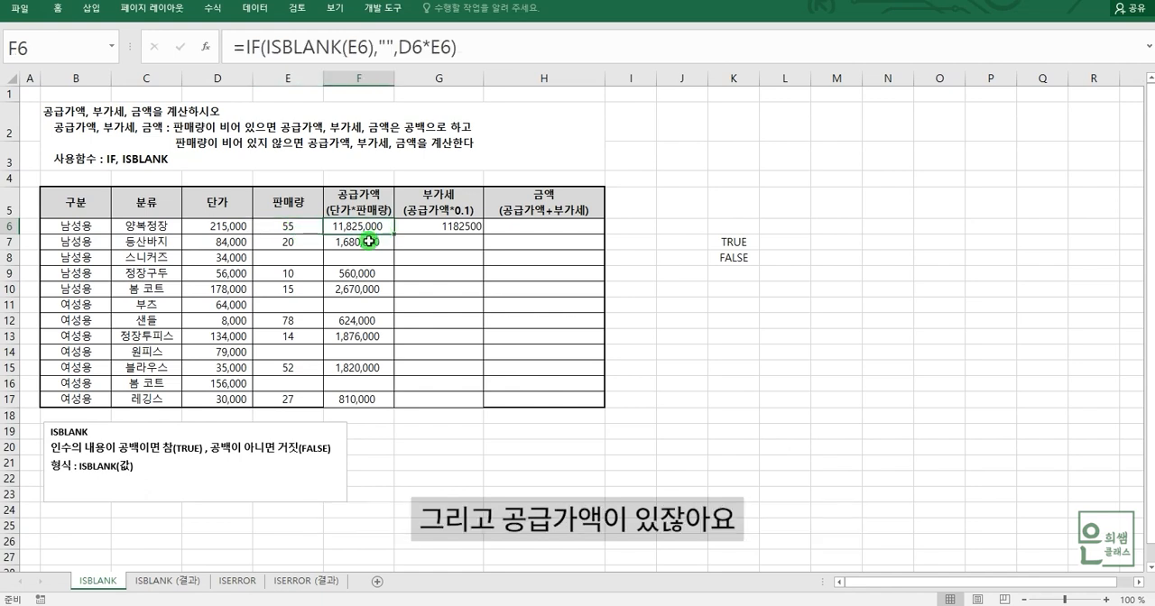
click(452, 230)
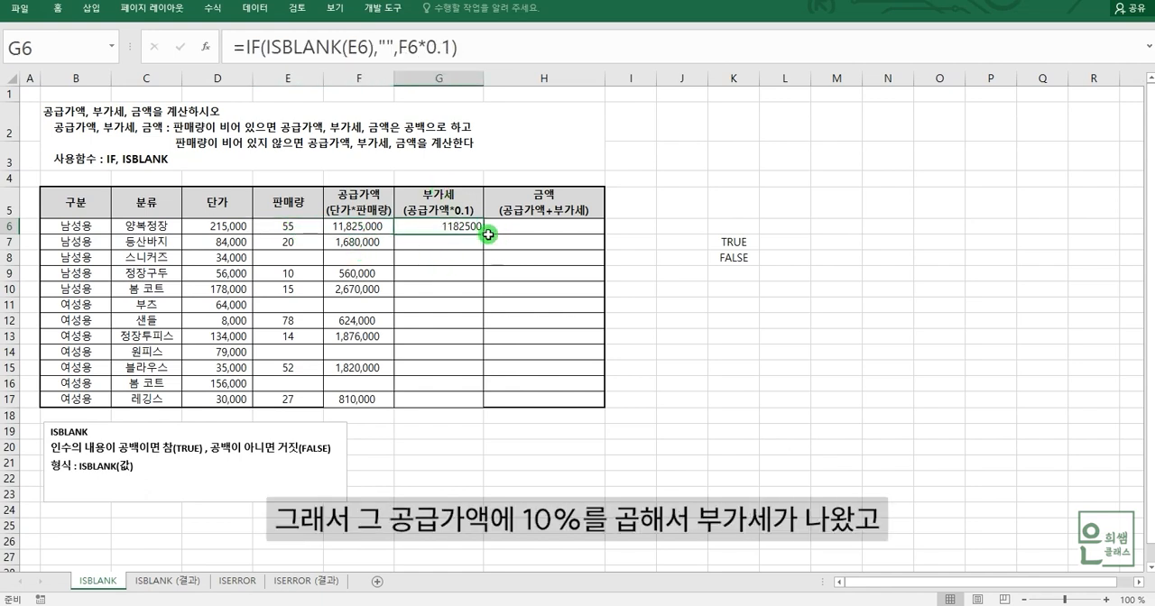
drag(485, 236, 472, 400)
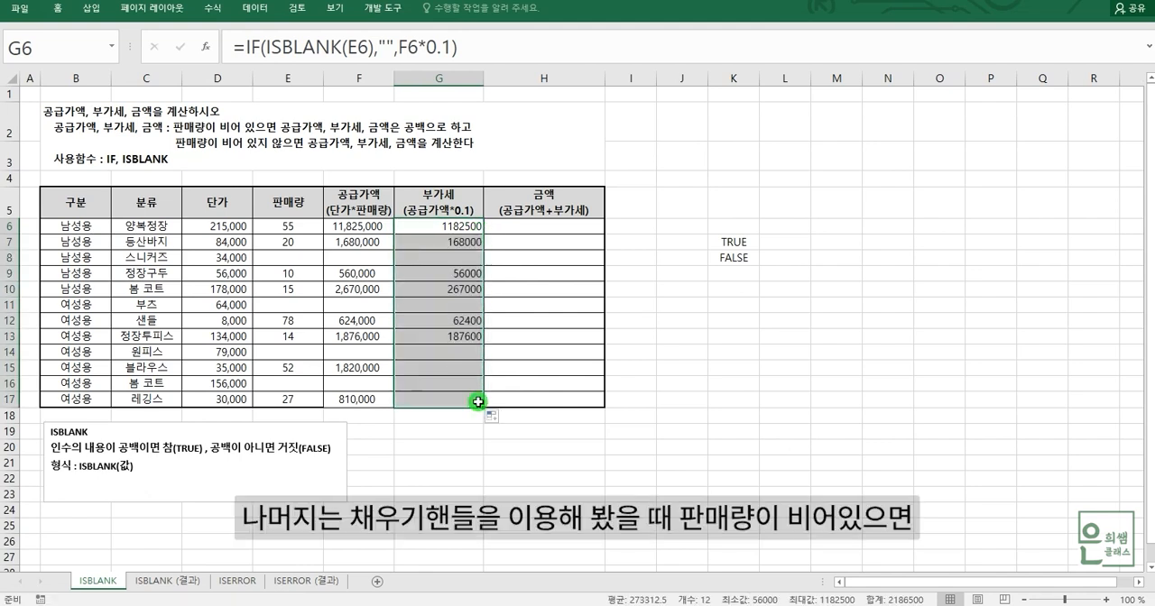
Examine empty sales quantity cell E8 and the VAT formulas in G8, G11, G14 and G16.
click(301, 259)
click(472, 260)
click(455, 307)
click(458, 353)
click(460, 383)
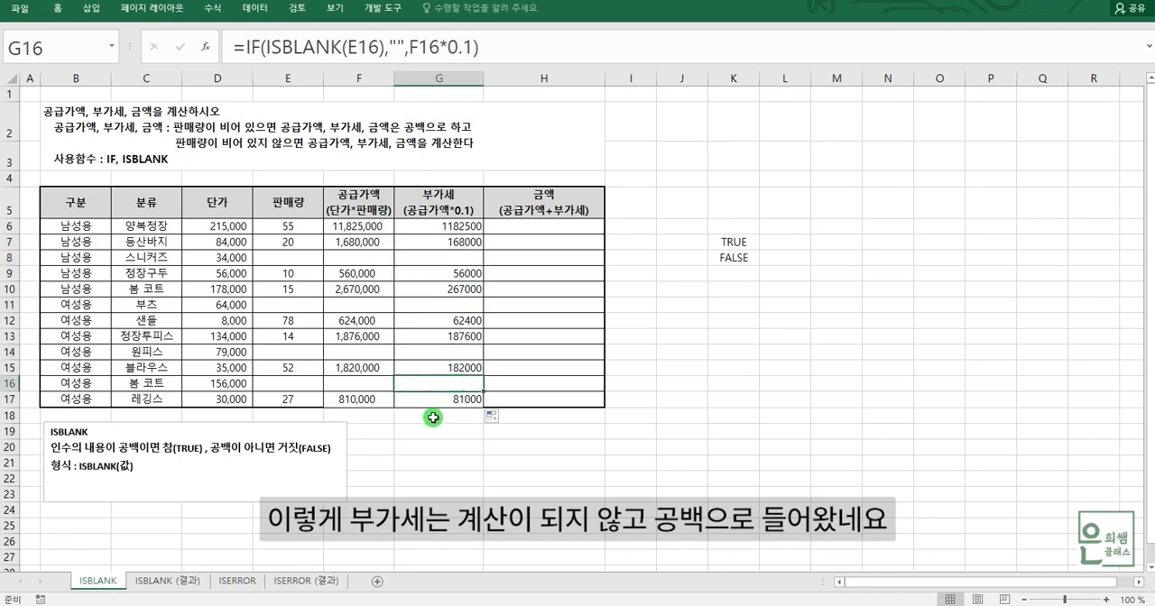
Enter the amount formula =F6+G6 in H6.
click(532, 233)
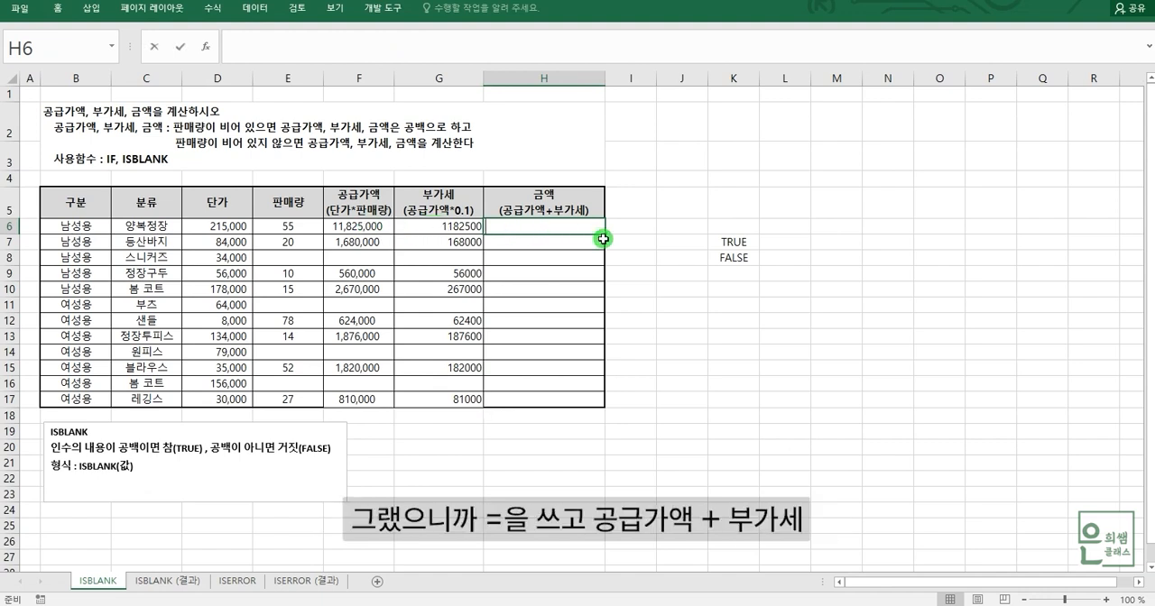
text(=)
click(356, 230)
text(+)
click(435, 225)
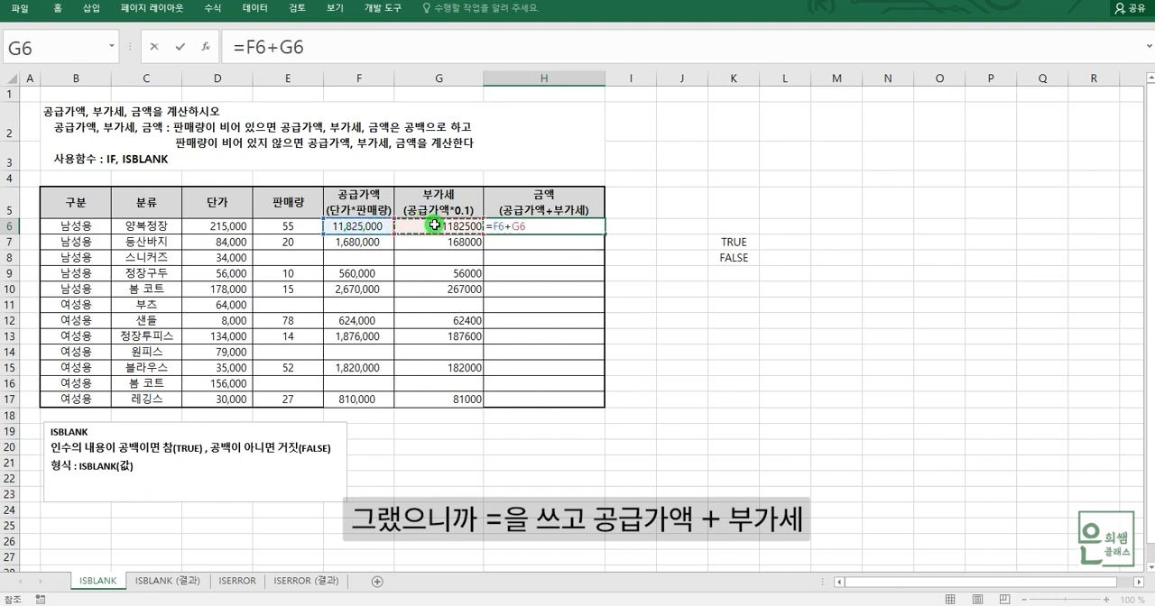
key(Return)
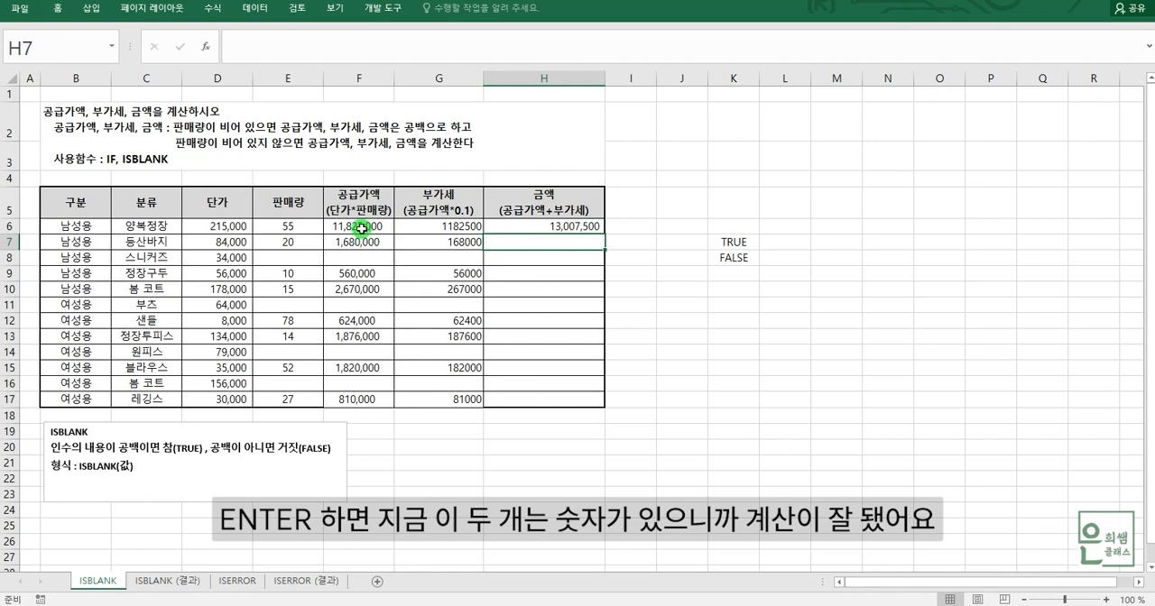
Check supply value F6 and VAT G6, and fill the amount formula in H6 down through H17.
click(361, 229)
click(425, 225)
click(380, 226)
click(420, 225)
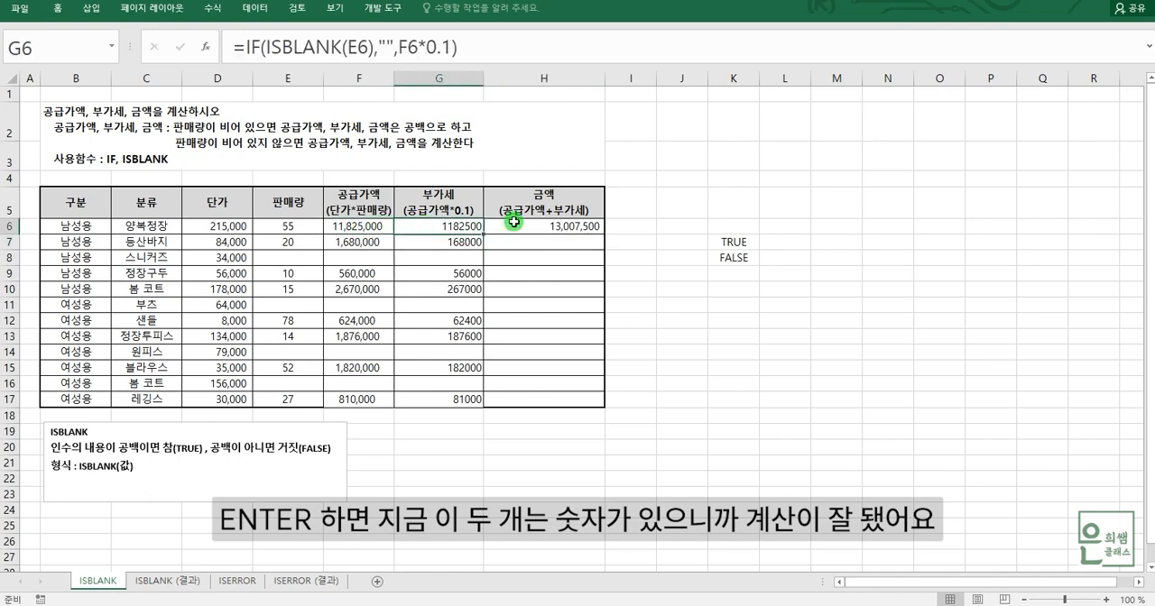
click(513, 222)
drag(605, 236, 599, 402)
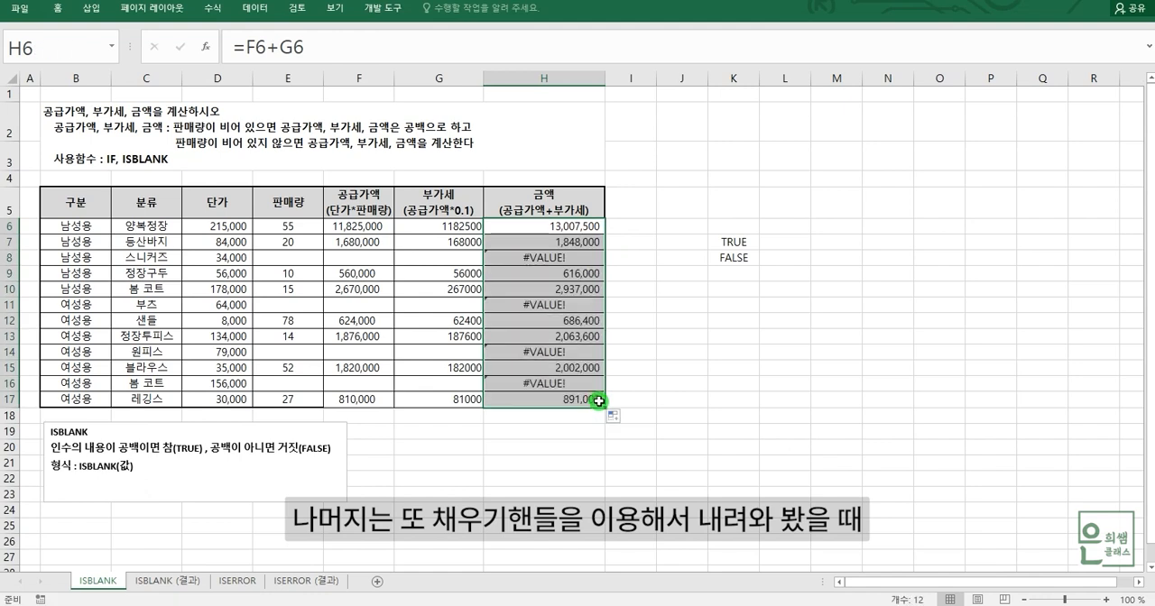
Compare amount cells H8 and H11 with sales quantity cell E8, and clear the contents of H8.
click(531, 258)
click(542, 303)
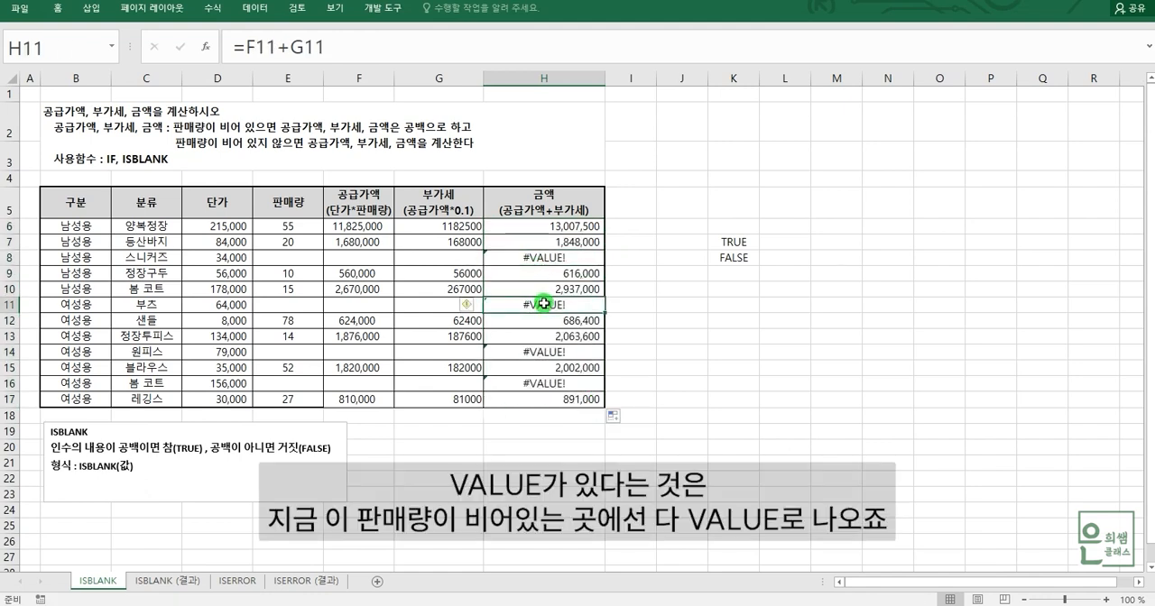
click(307, 259)
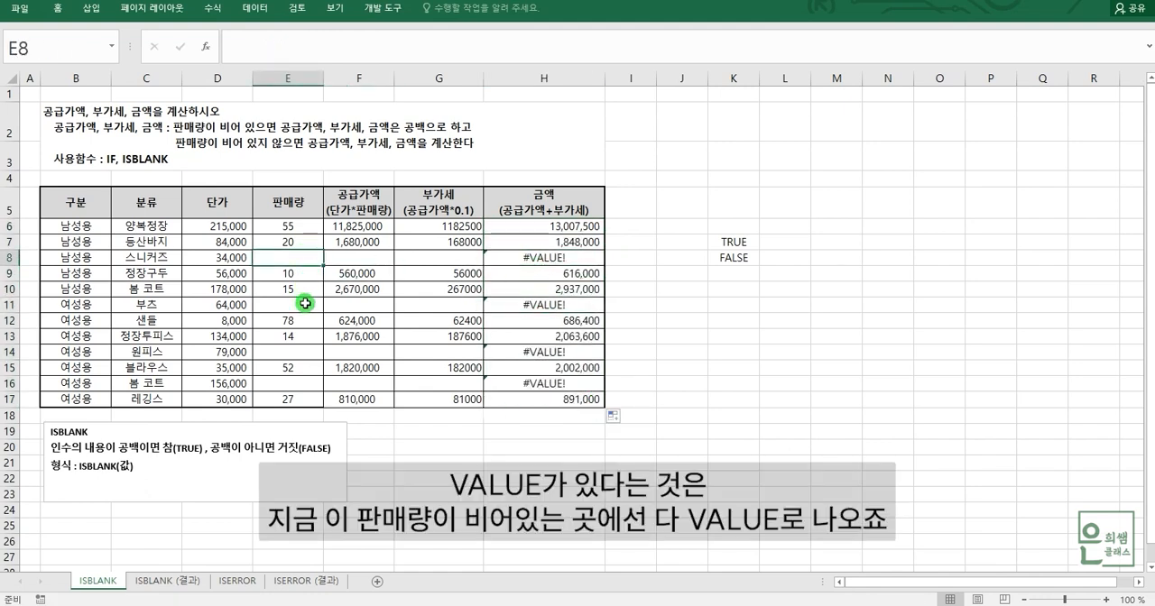
click(523, 259)
key(Delete)
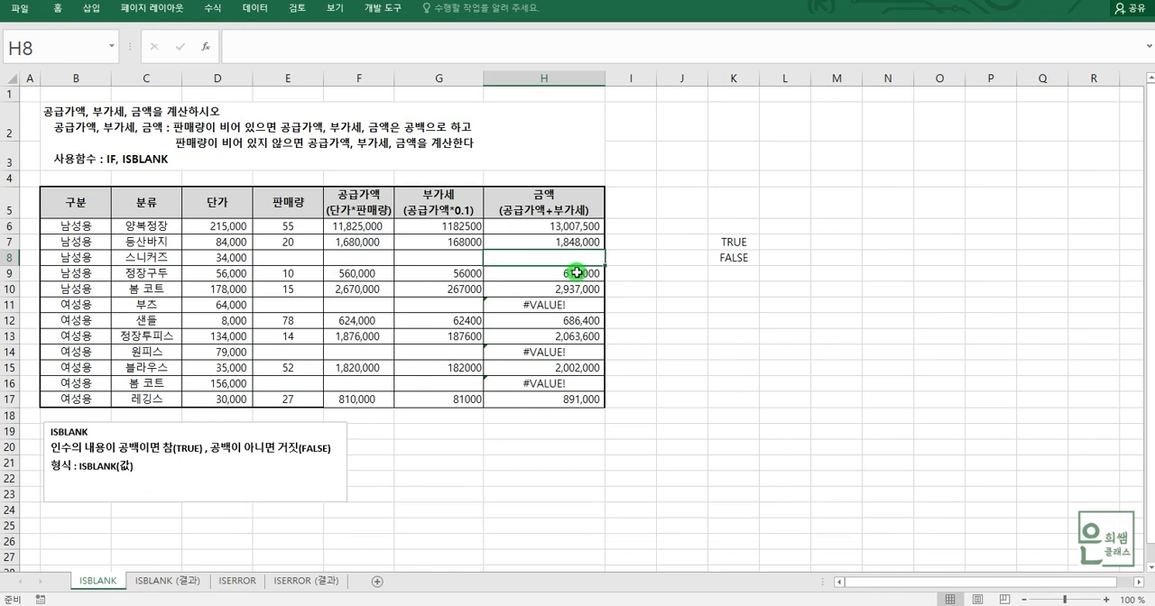
Clear the plain addition formulas from the amount range H6:H17.
click(561, 228)
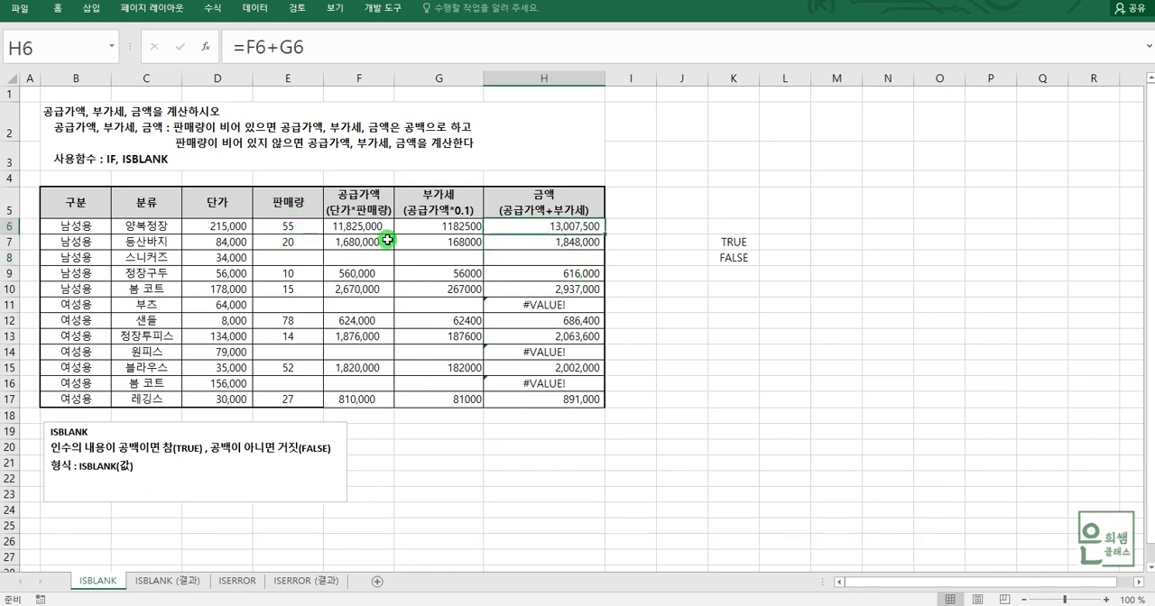
drag(550, 228, 553, 401)
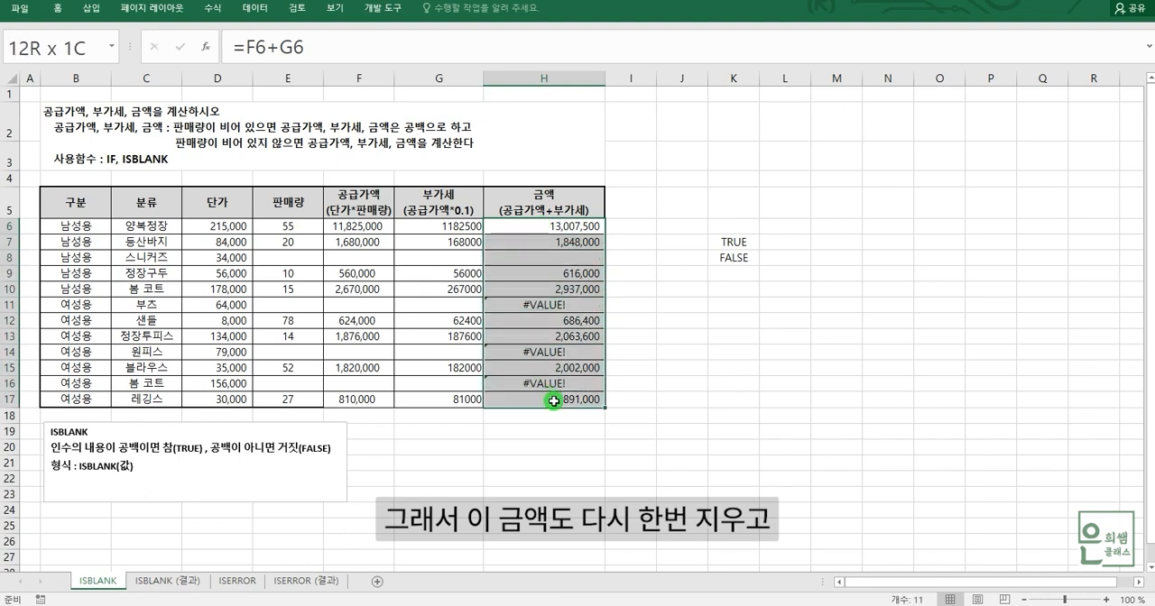
key(Delete)
click(536, 228)
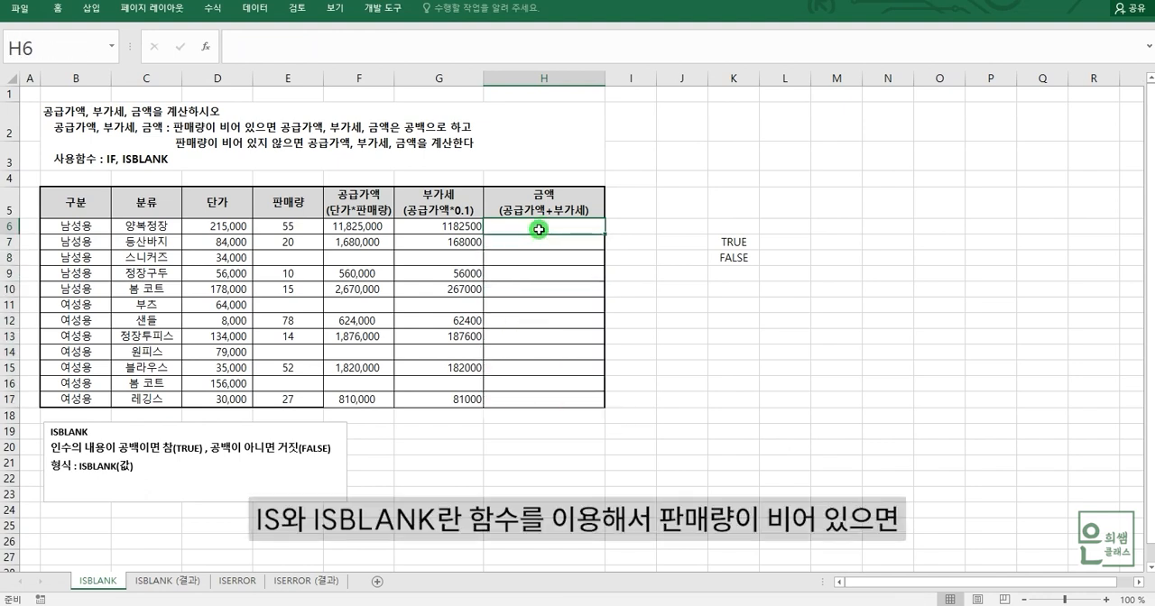
Compare sales quantity E8 and amount H8 with the sales quantity, supply value and VAT in row 6.
click(287, 260)
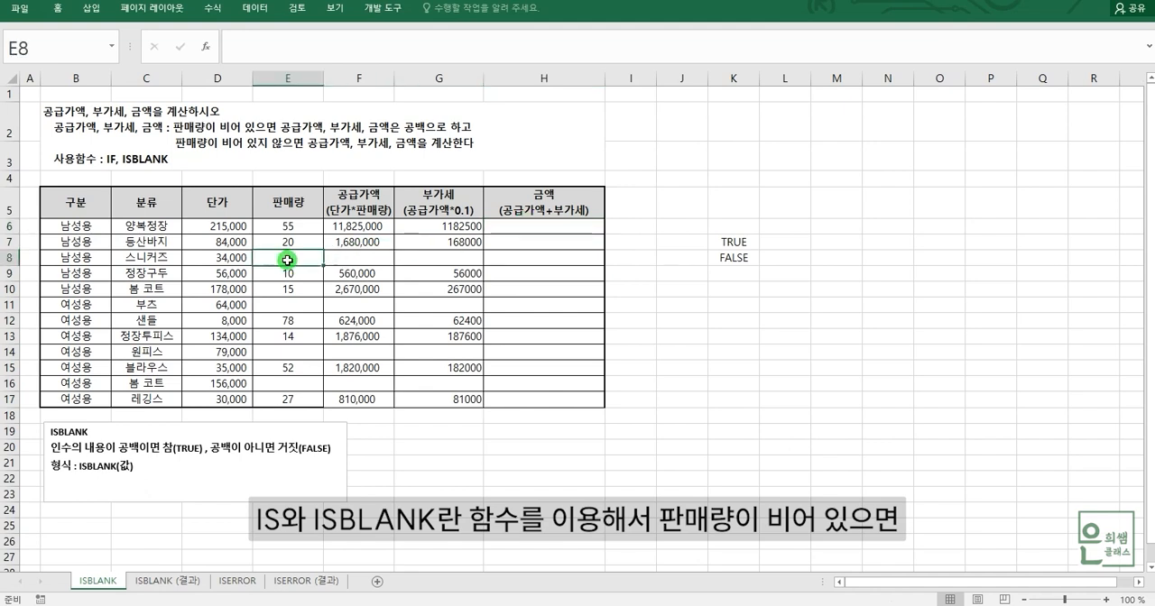
click(545, 262)
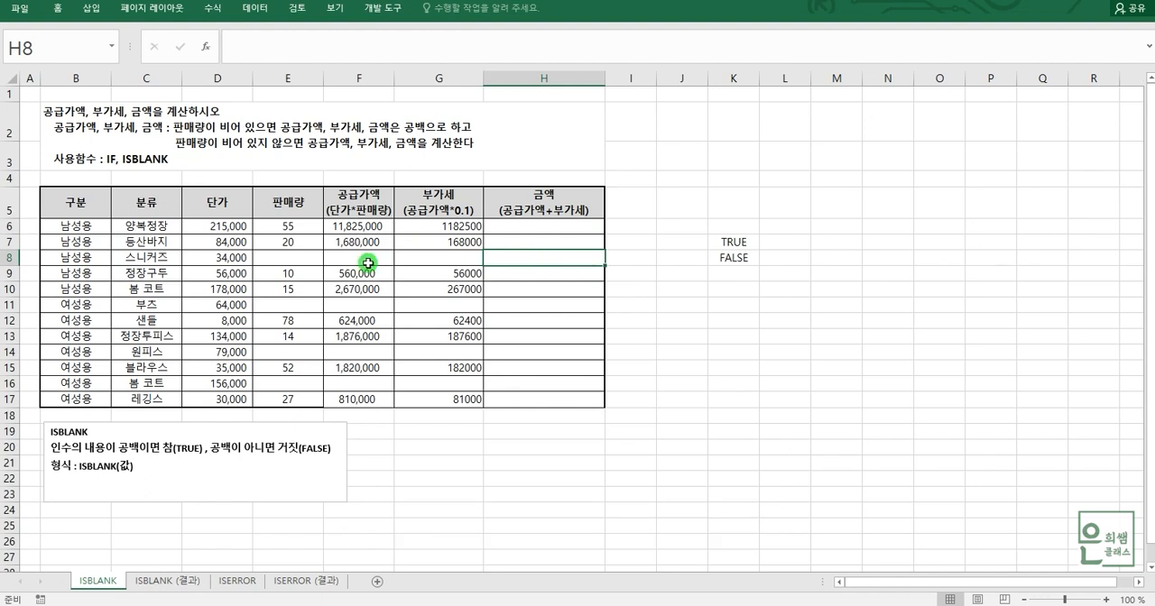
click(279, 228)
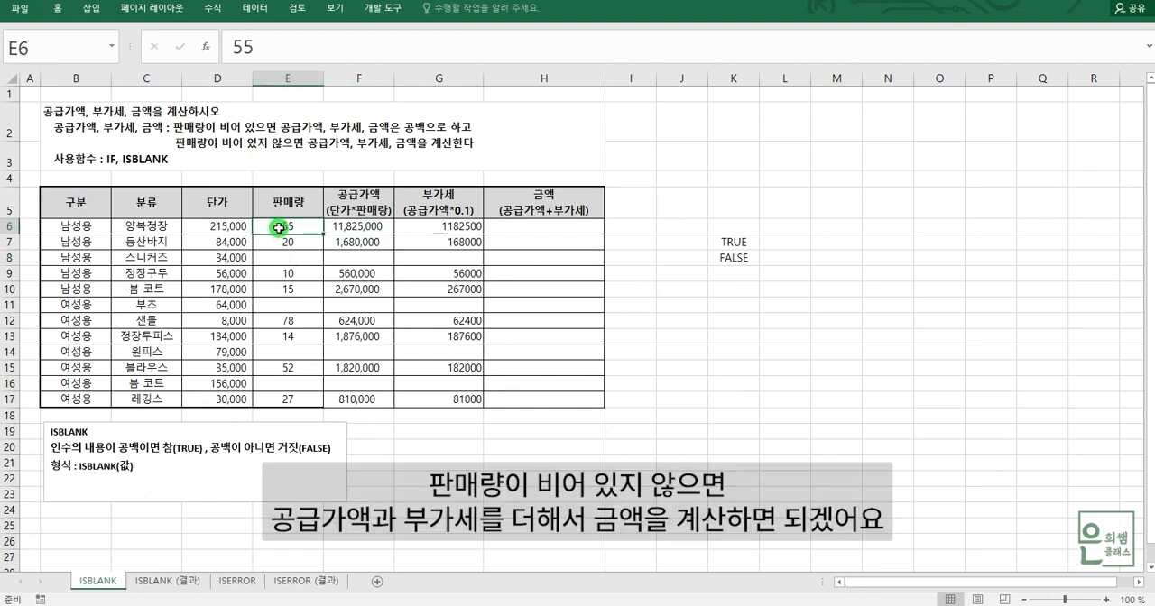
click(370, 227)
click(444, 226)
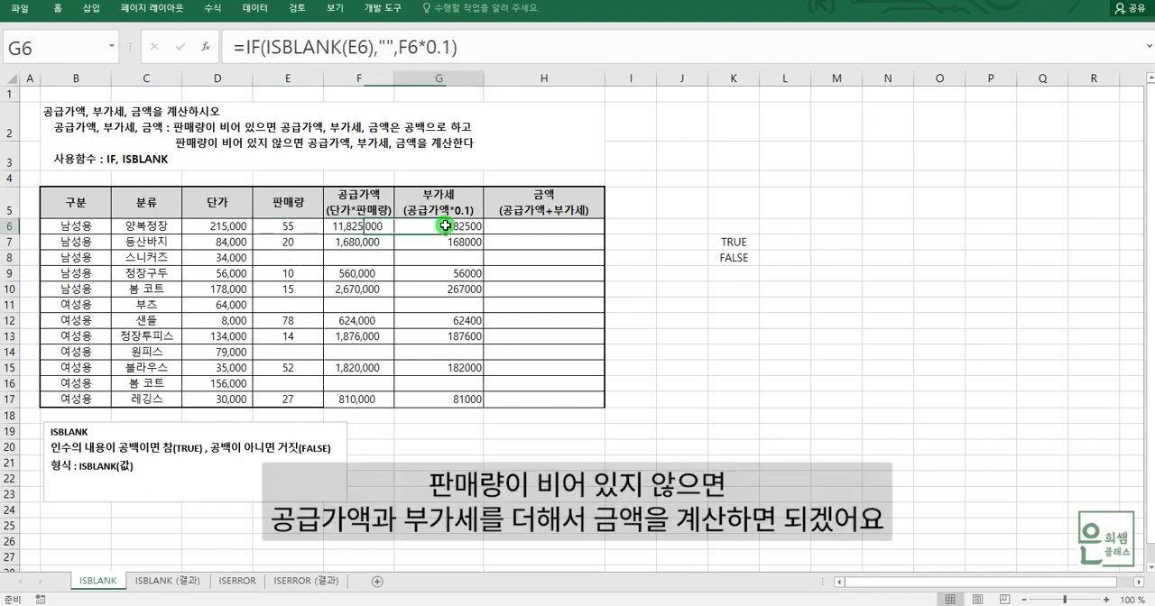
Start the amount formula in H6 with IF, testing ISBLANK(E6) and returning "" when the sales quantity is empty.
click(560, 228)
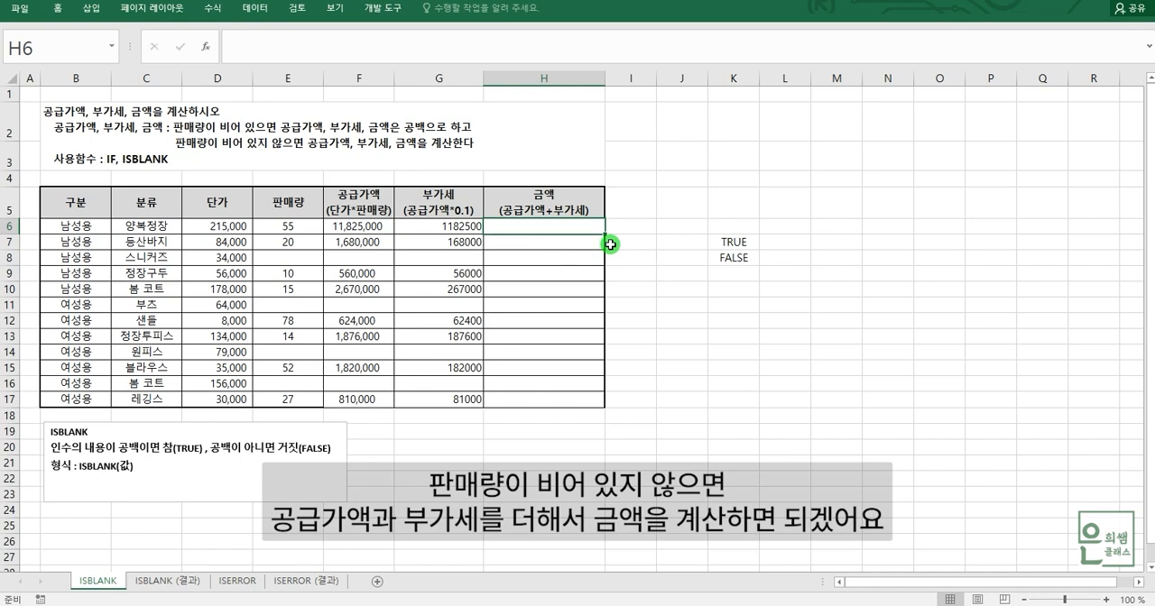
text(=)
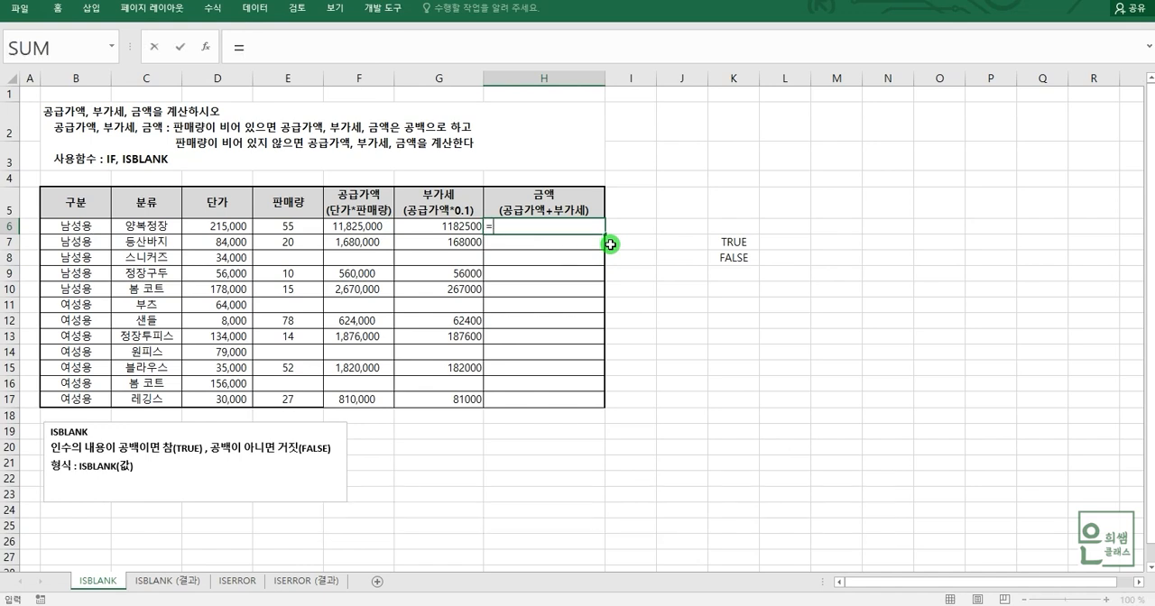
text(IF(IS)
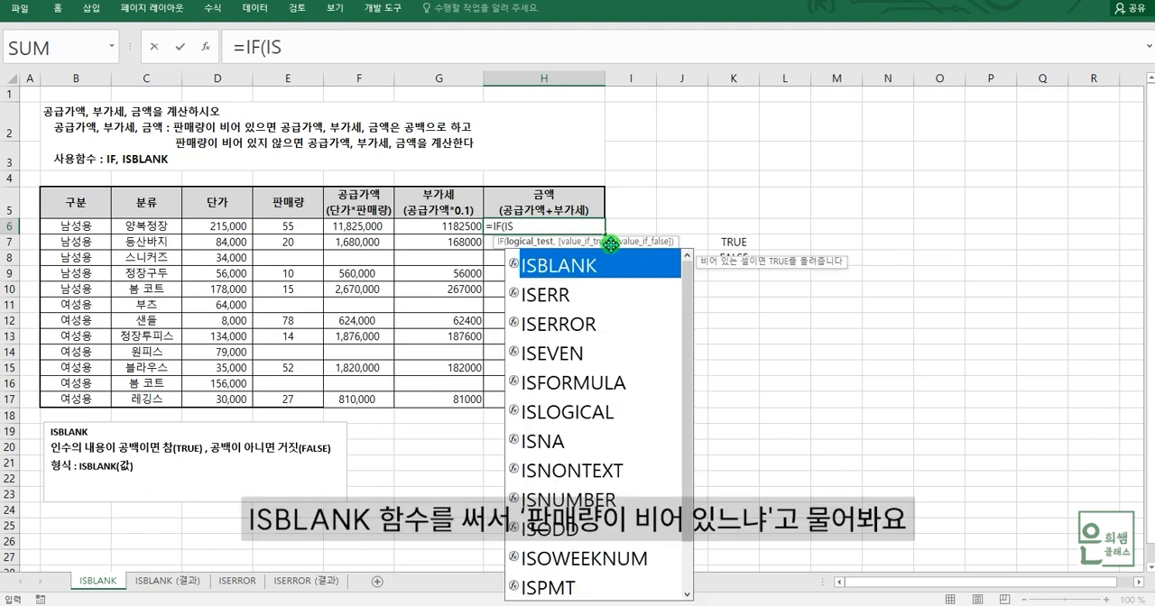
double_click(563, 263)
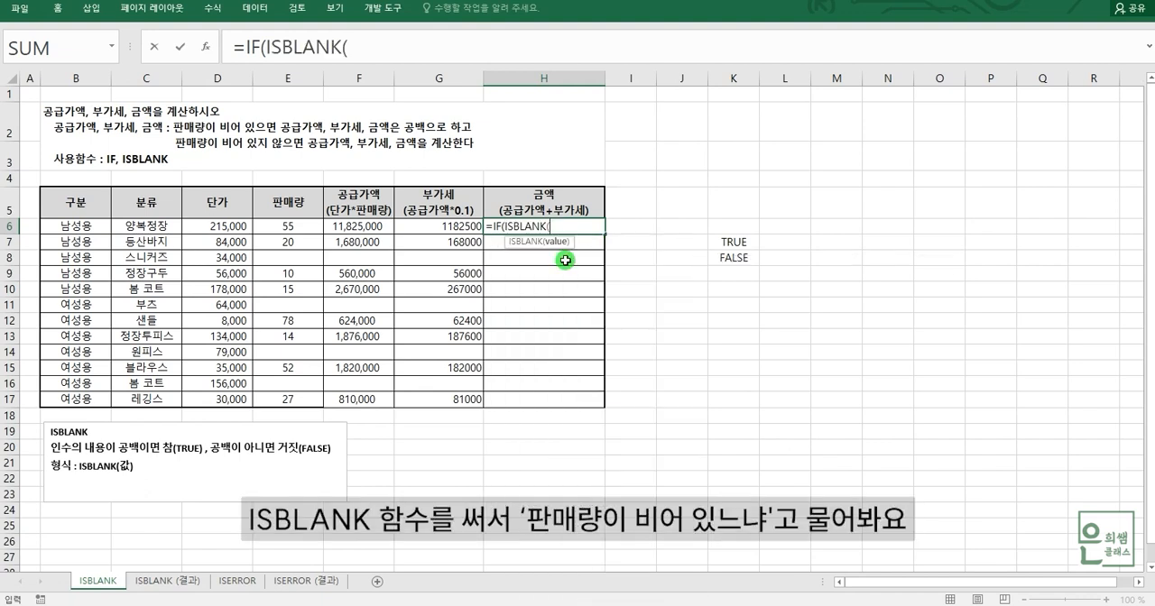
click(294, 226)
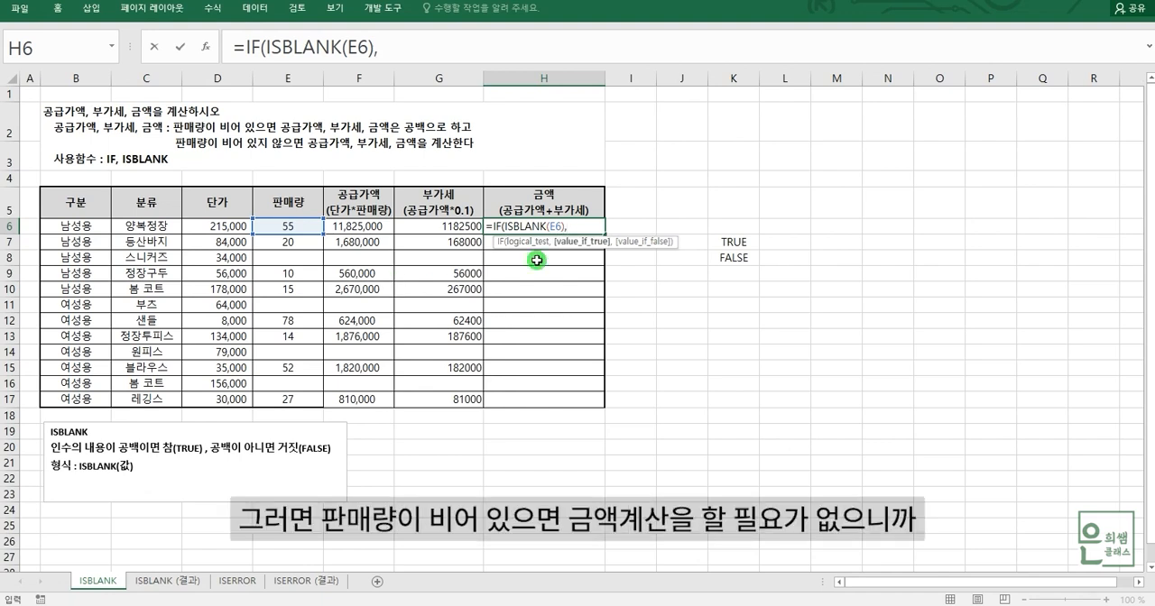
text("")
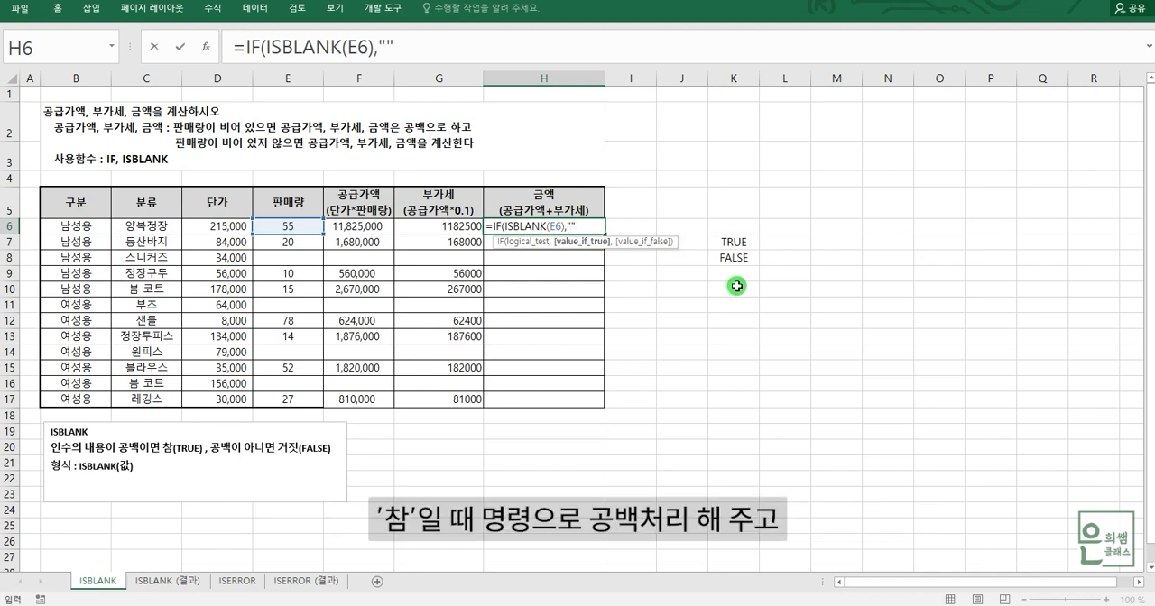
text(,)
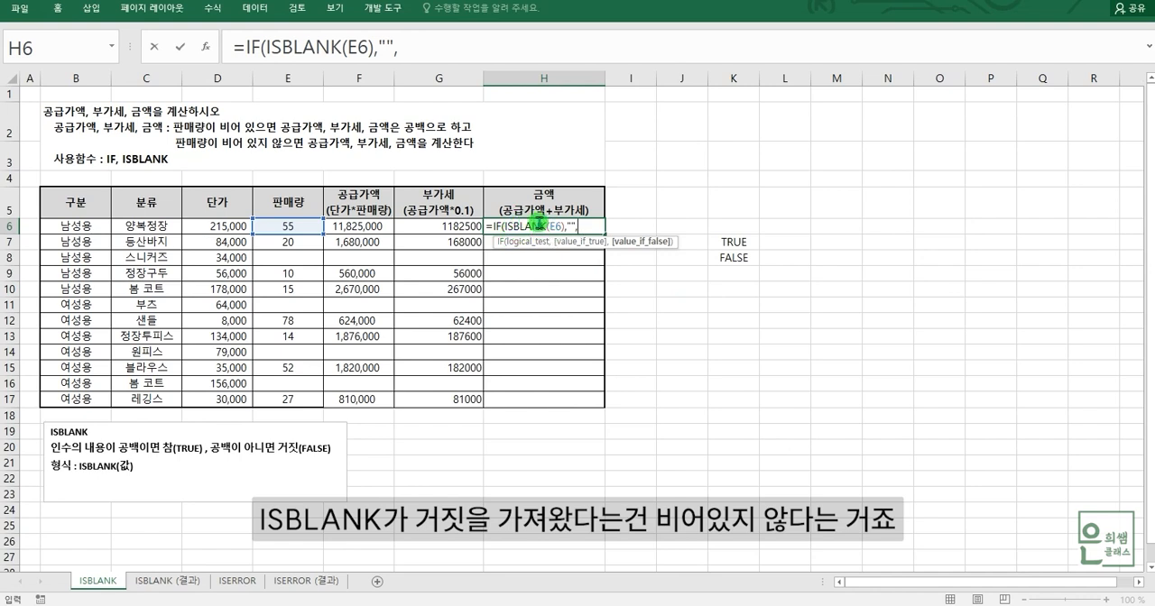
Complete the H6 amount formula with F6+G6 as the false result, giving =IF(ISBLANK(E6),"",F6+G6).
click(384, 228)
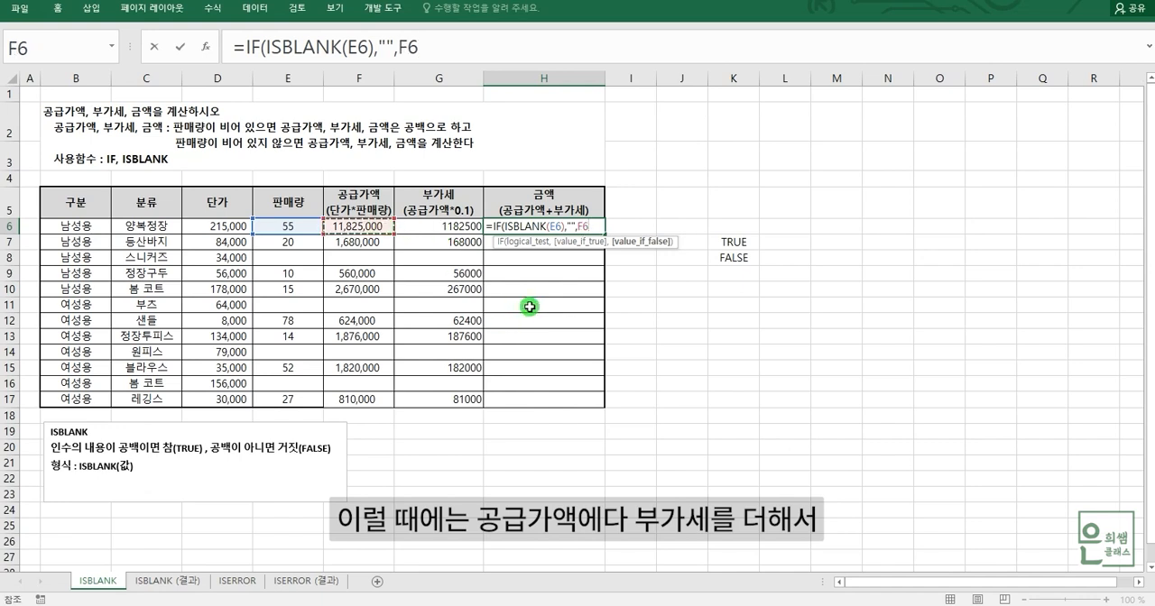
text(*)
click(432, 227)
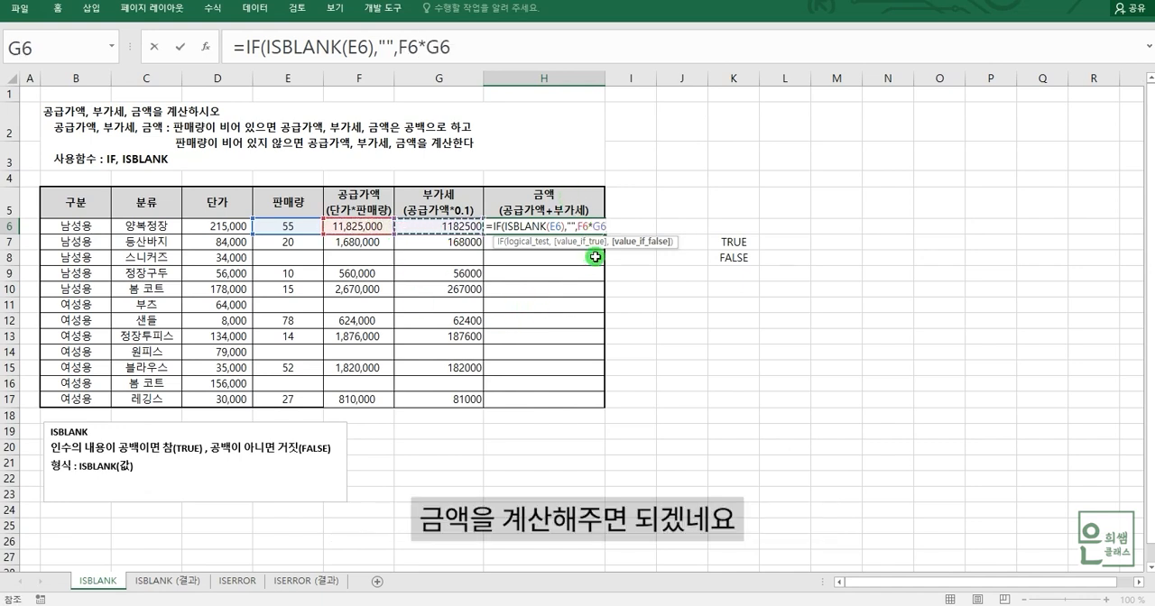
key(BackSpace)
key(BackSpace)
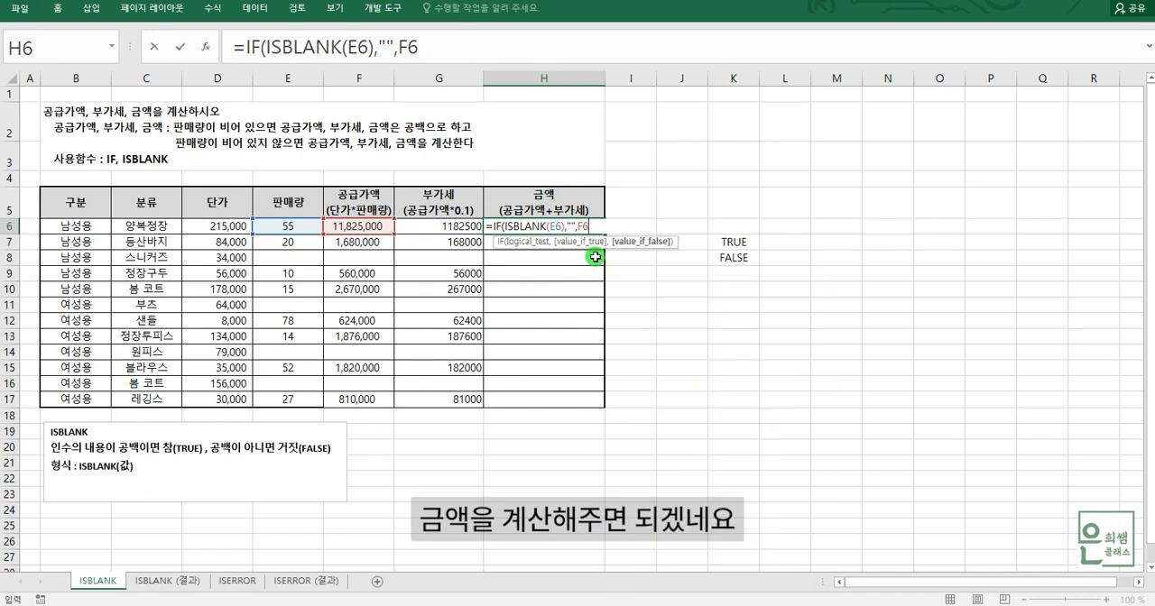
text(+)
click(434, 227)
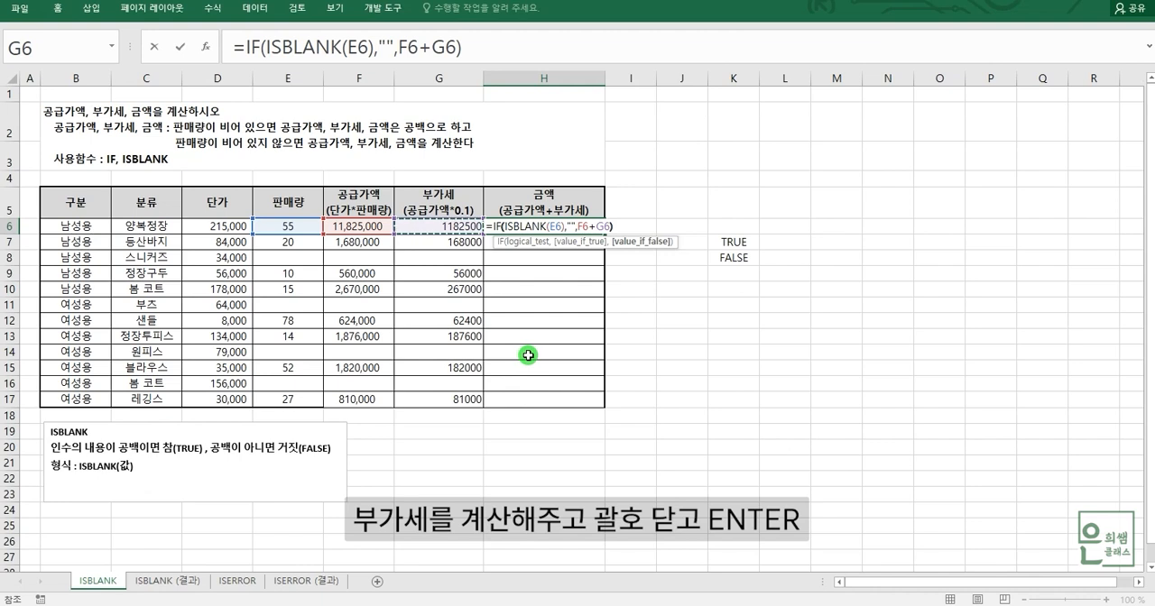
text())
key(Return)
Check supply value F6 and VAT G6, and fill the IF and ISBLANK formula in H6 down through H17.
click(365, 226)
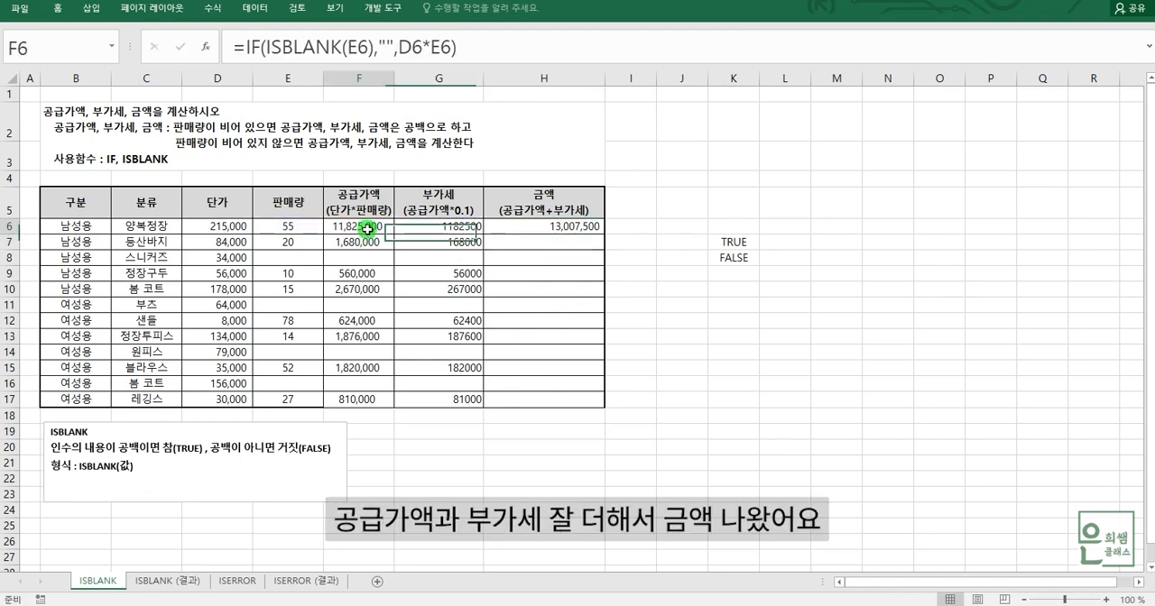
click(420, 224)
click(555, 228)
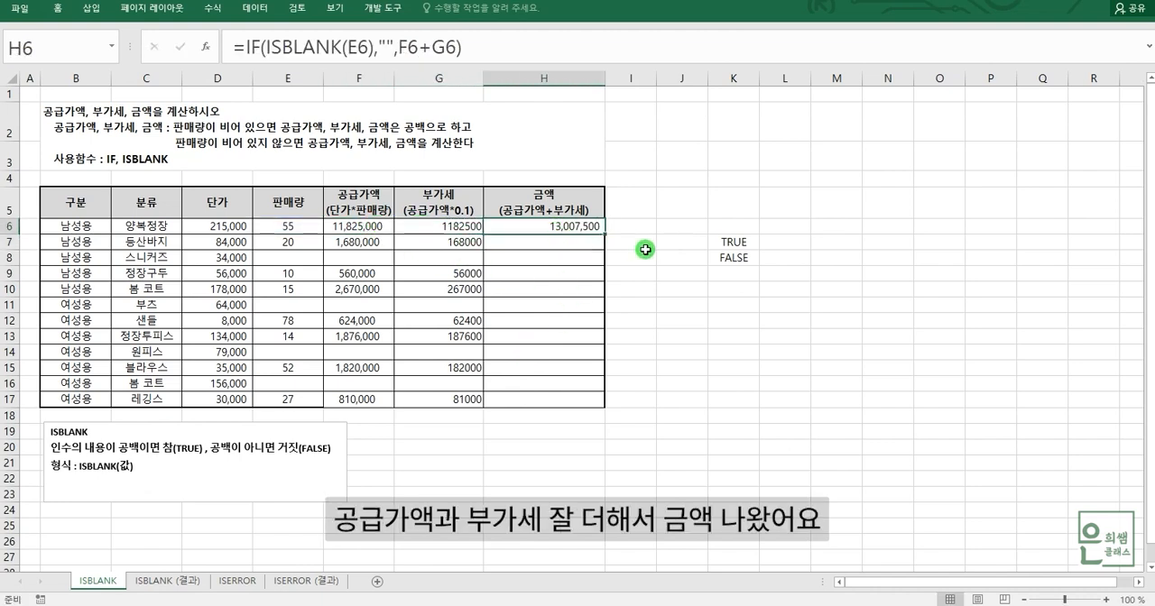
drag(603, 234, 601, 402)
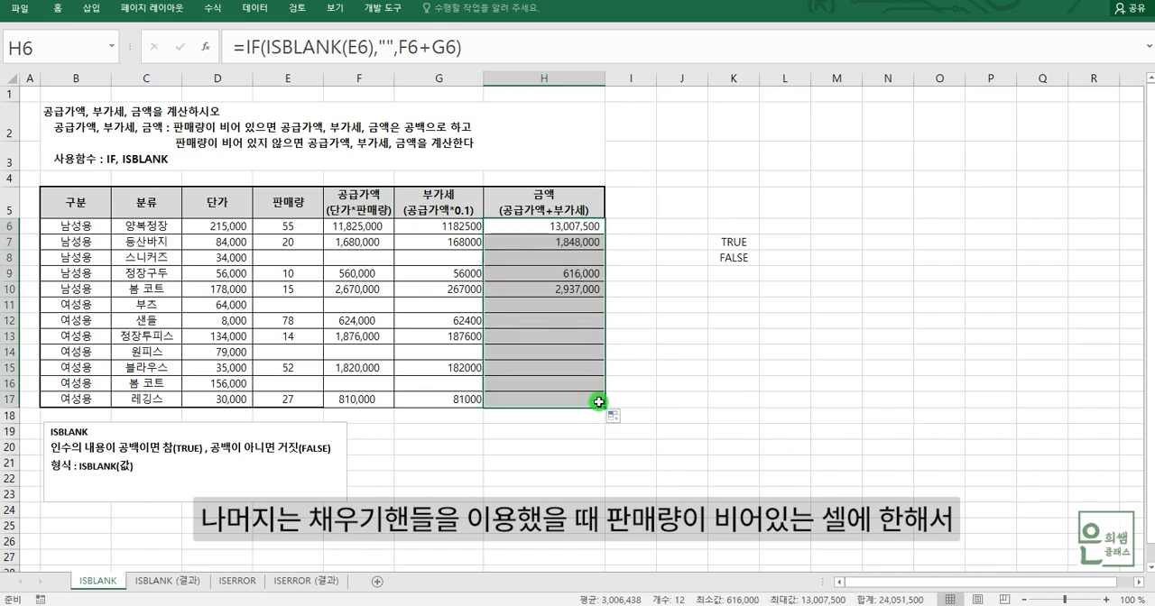
Compare sales quantity cell E8 with the amount cells H8, H11, H14 and H16.
click(298, 259)
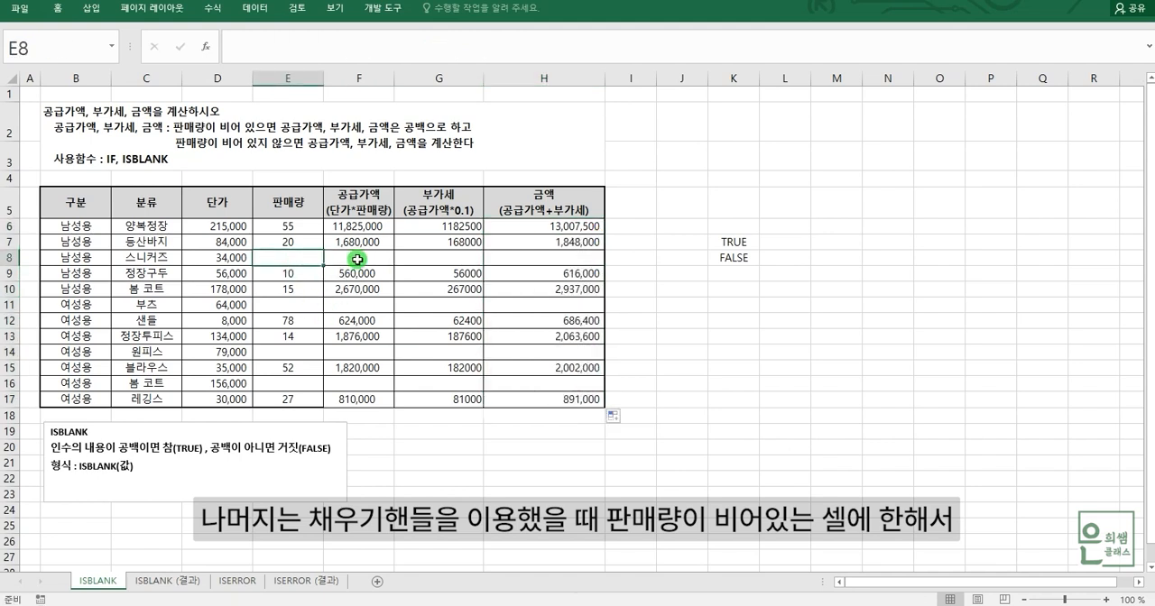
click(548, 257)
click(552, 305)
click(564, 352)
click(565, 384)
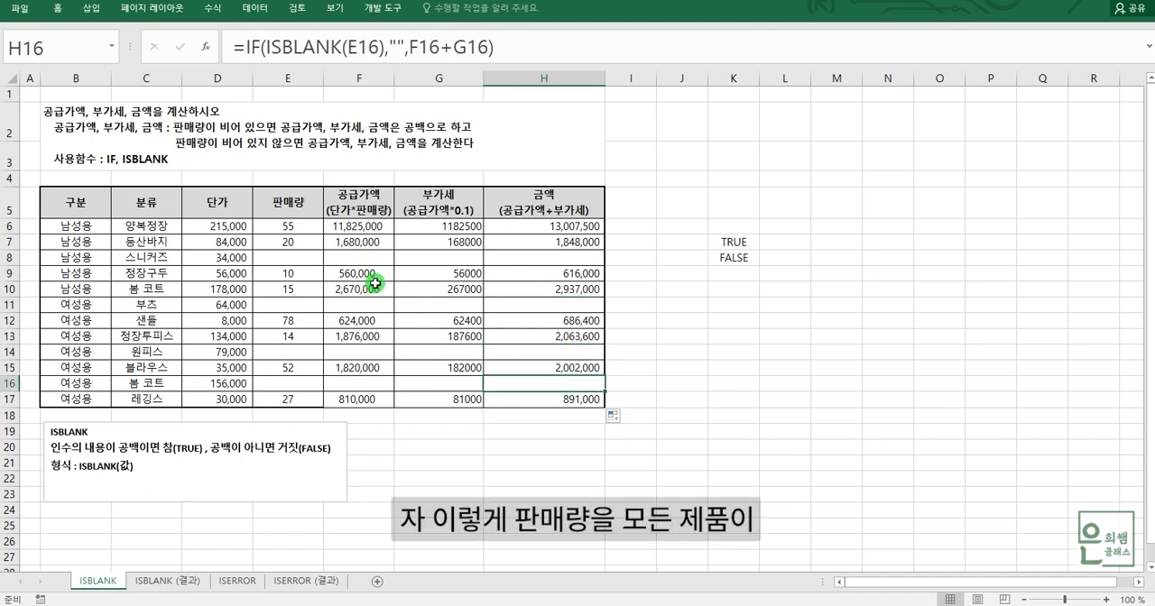
Compare sales quantities E6, E7 and E8, and examine the supply value, VAT and amount cells F8:H8.
click(300, 226)
click(300, 244)
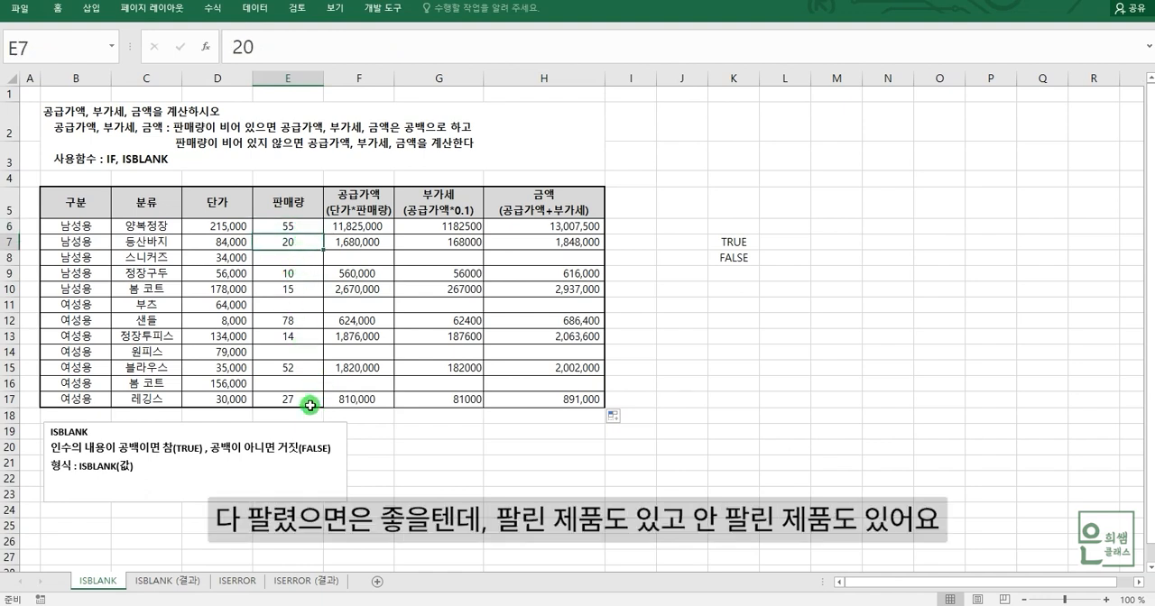
click(298, 261)
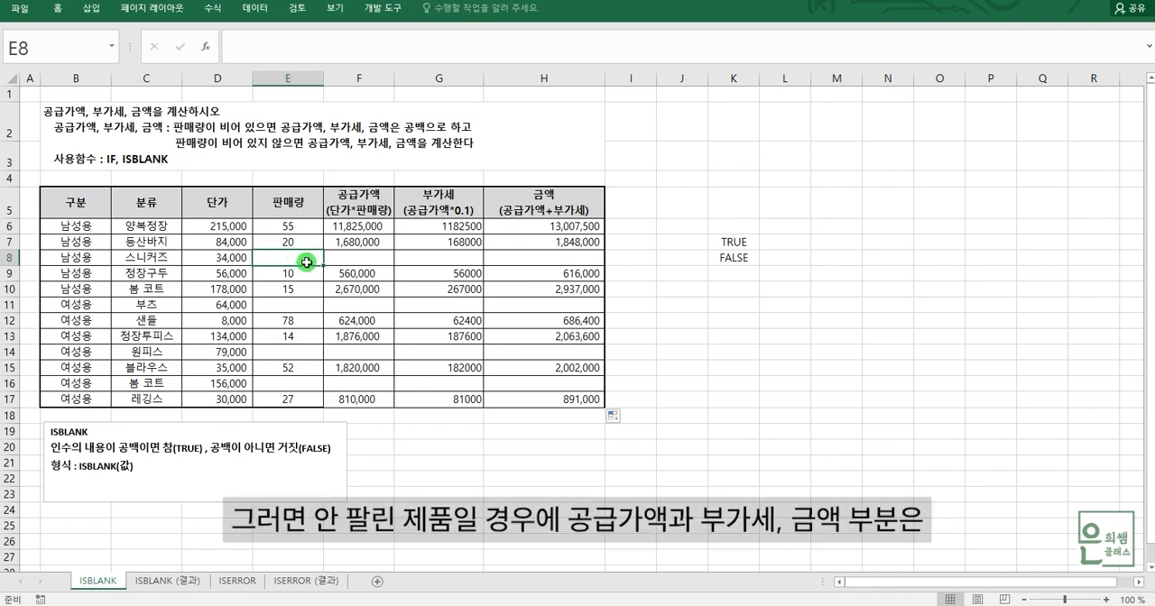
click(359, 256)
click(447, 255)
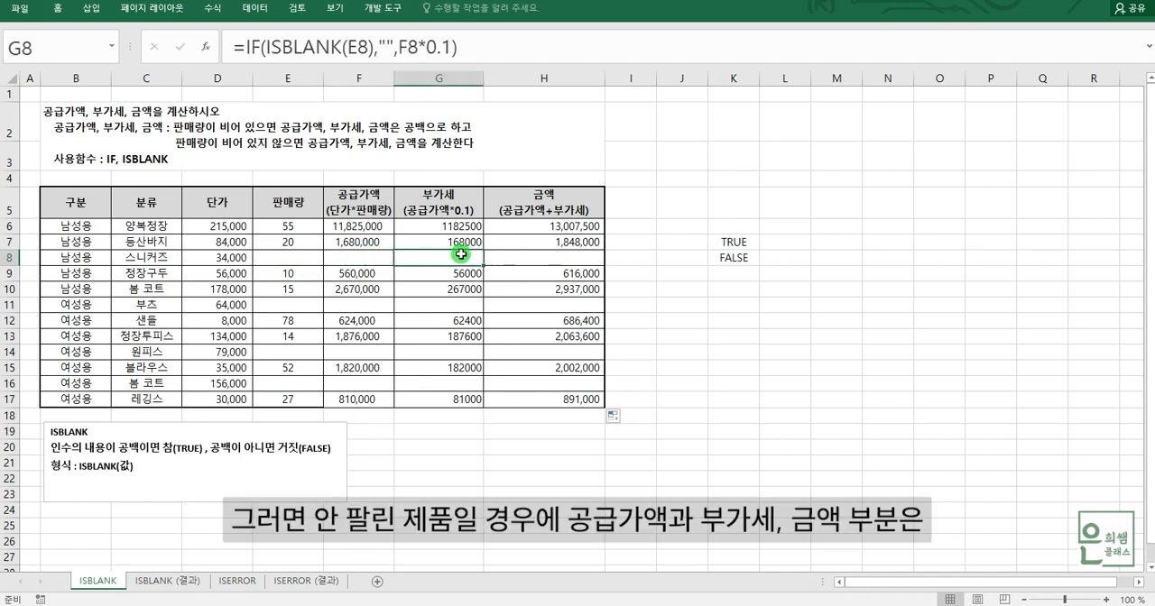
click(546, 255)
drag(370, 261, 519, 255)
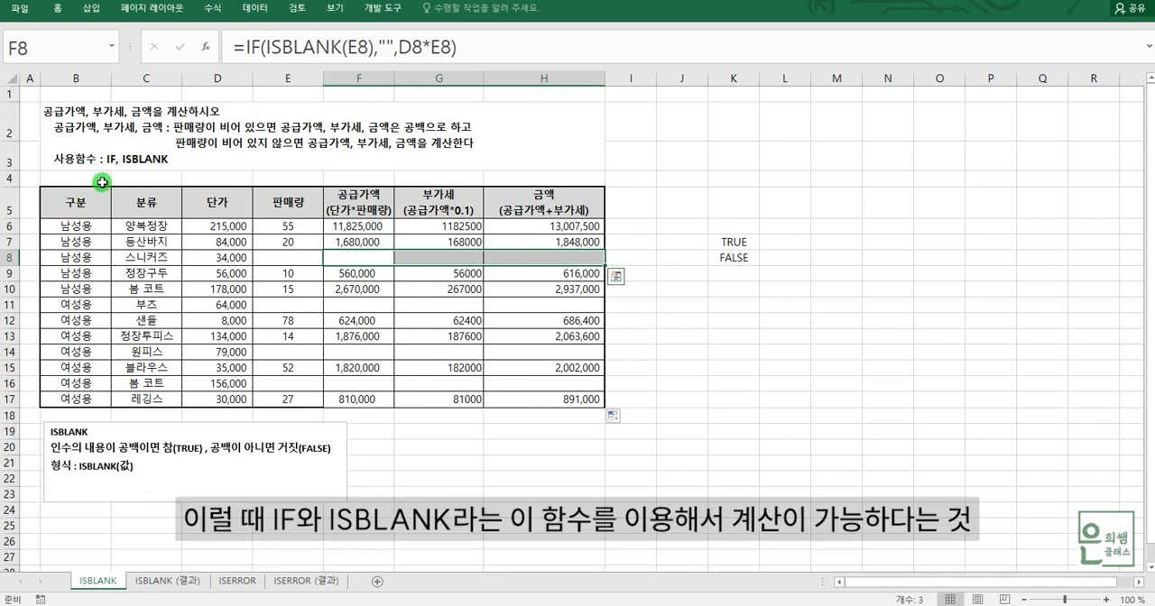
Review the task instructions in B2 and the ISBLANK(E6) condition inside the F6 formula, leaving the formula unedited.
click(135, 157)
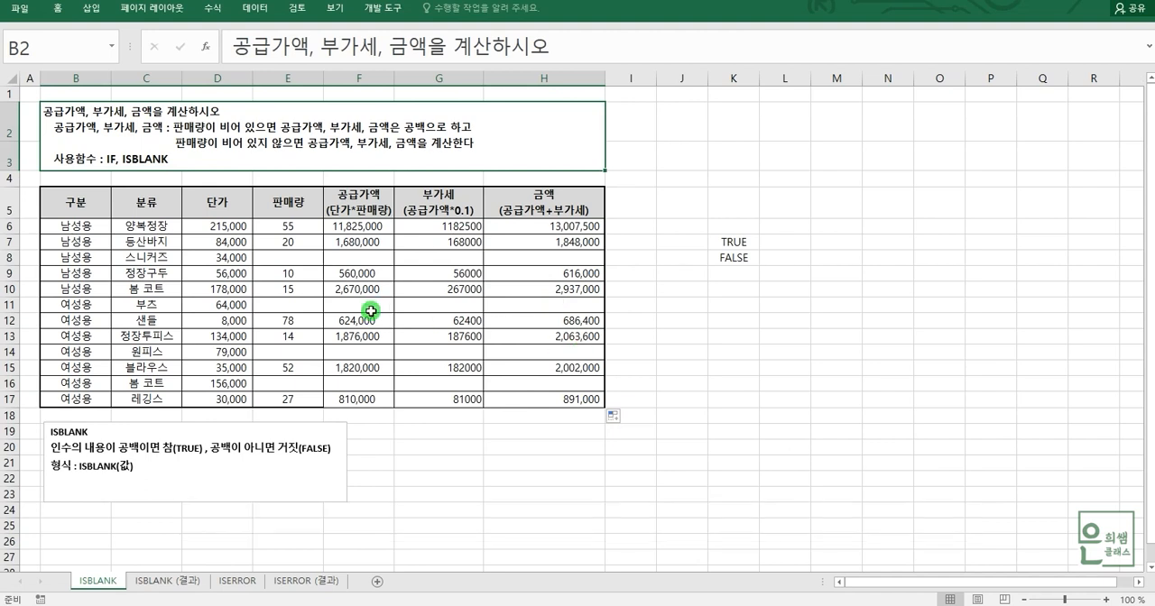
click(370, 227)
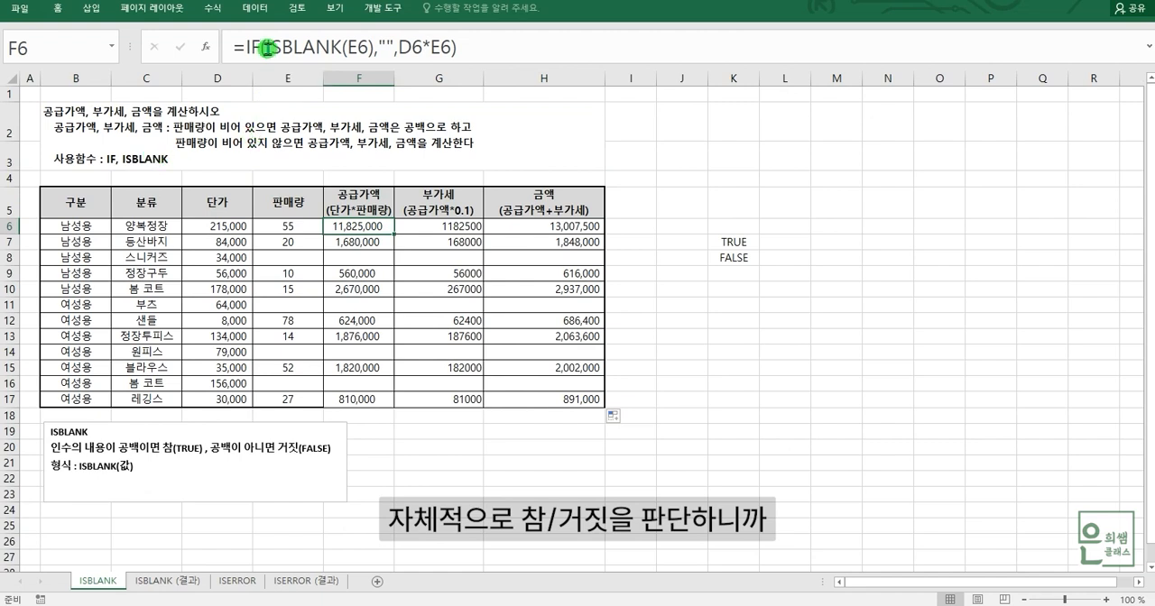
drag(267, 48, 372, 43)
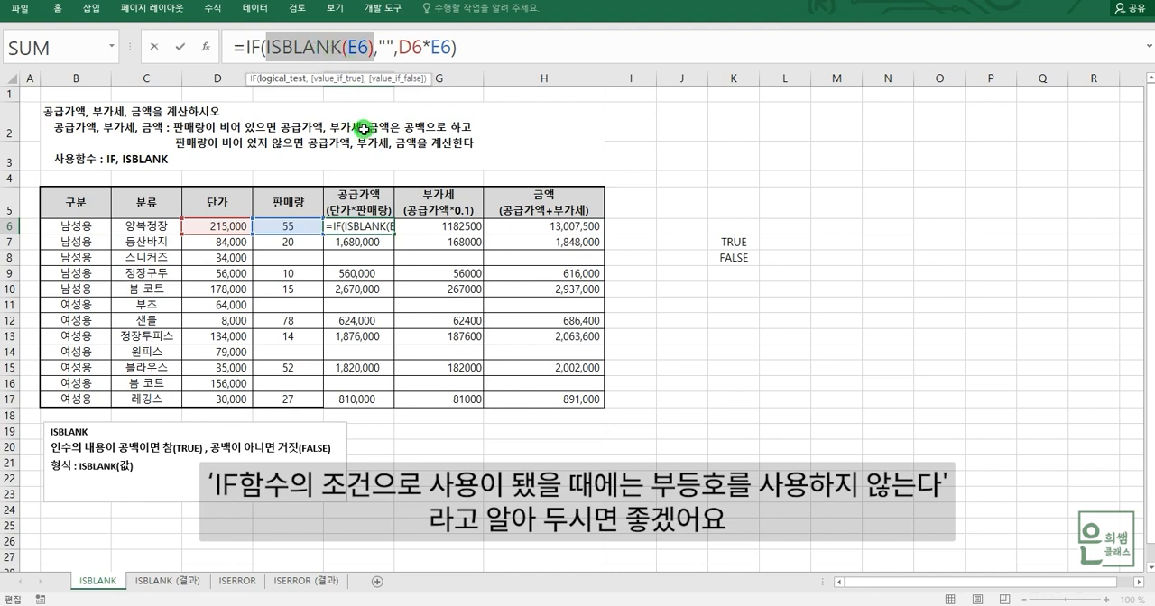
key(Escape)
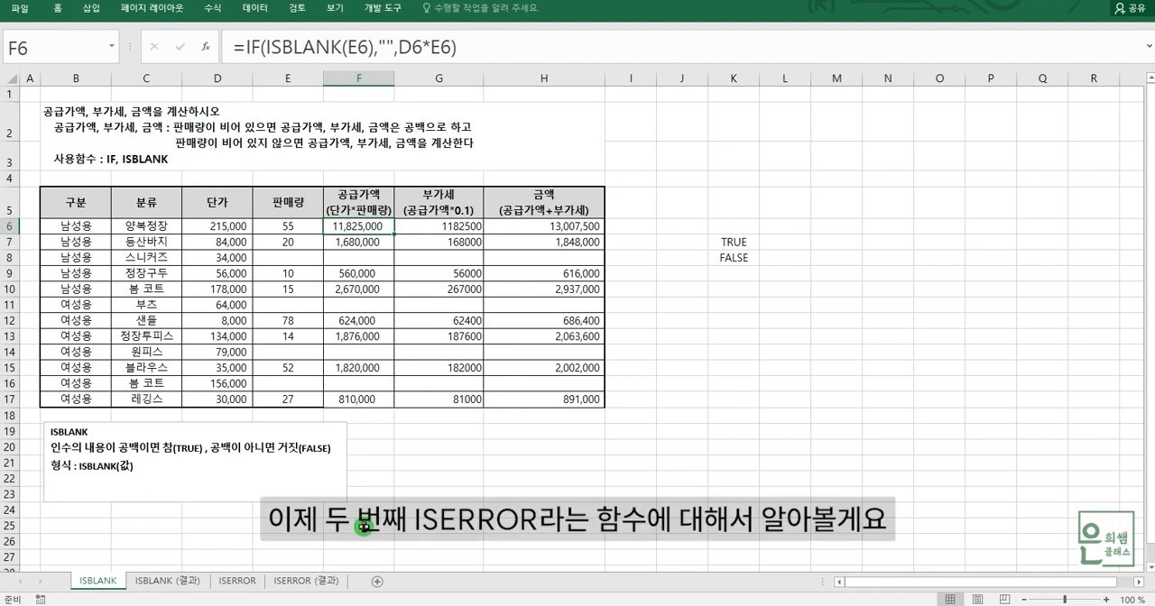
Switch to the ISERROR sheet and compare unit price D6, sales quantity E6 and supply value F6 with sales quantities E8 and E11.
click(238, 582)
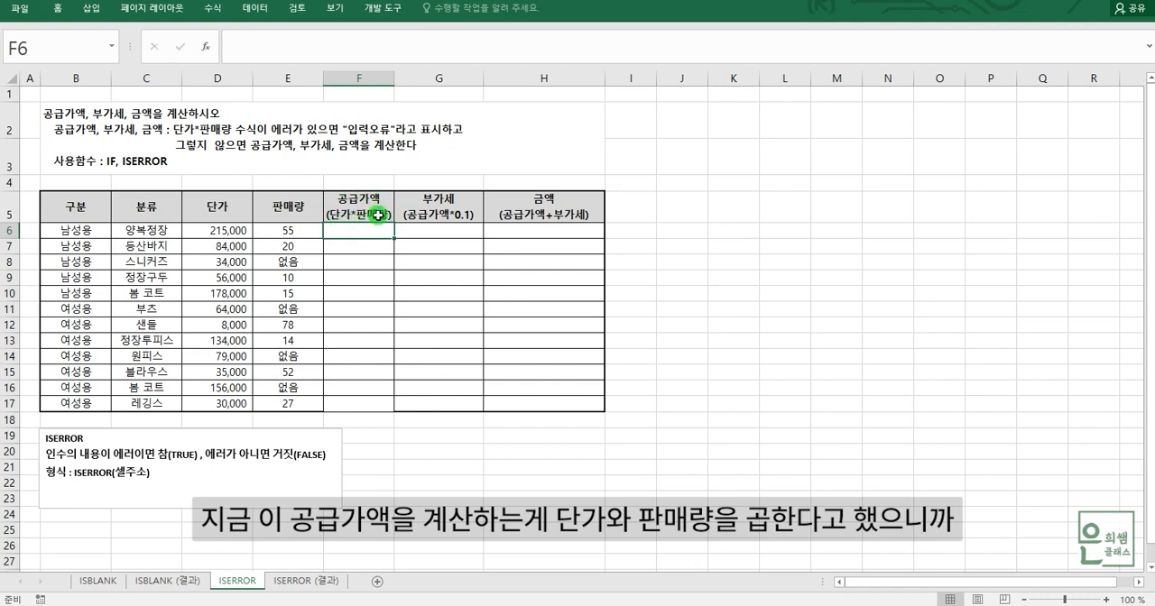
click(227, 233)
click(275, 234)
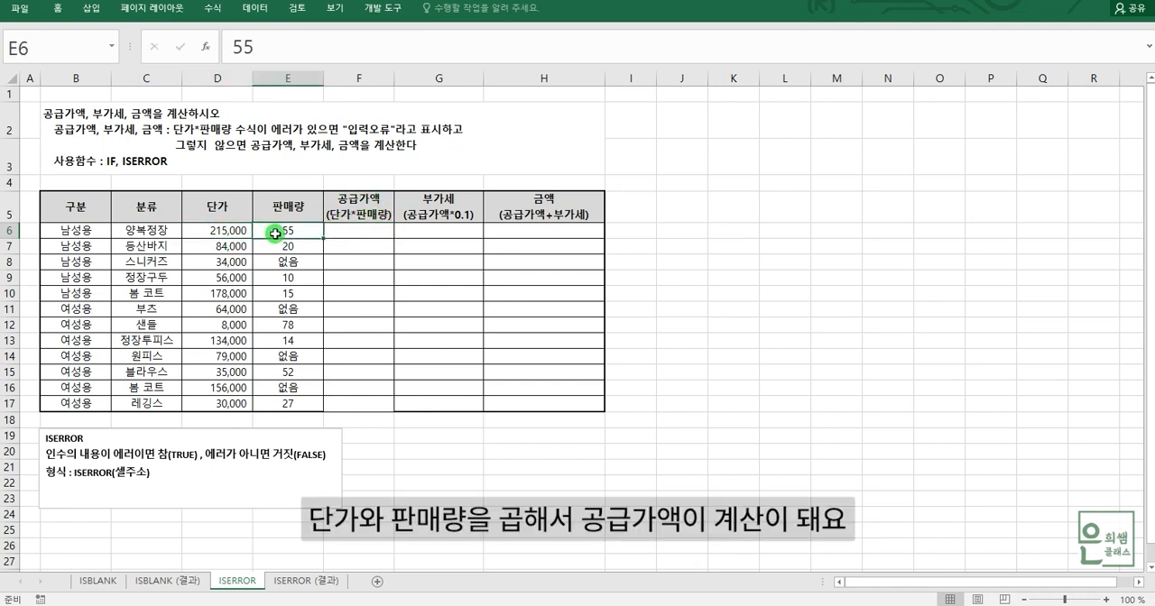
click(347, 231)
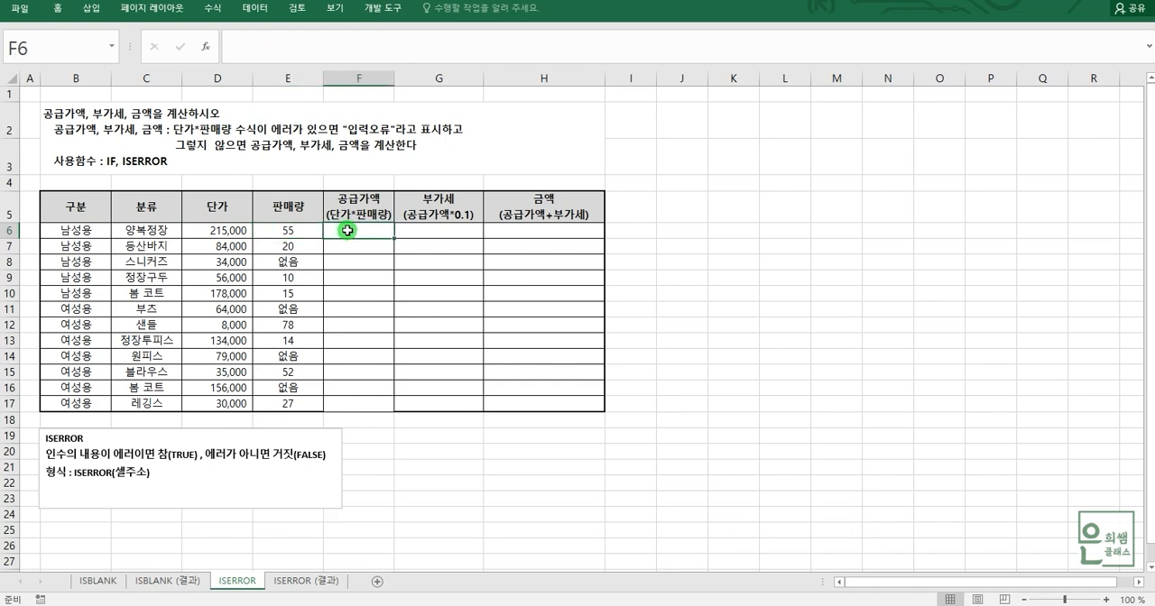
click(292, 264)
click(300, 311)
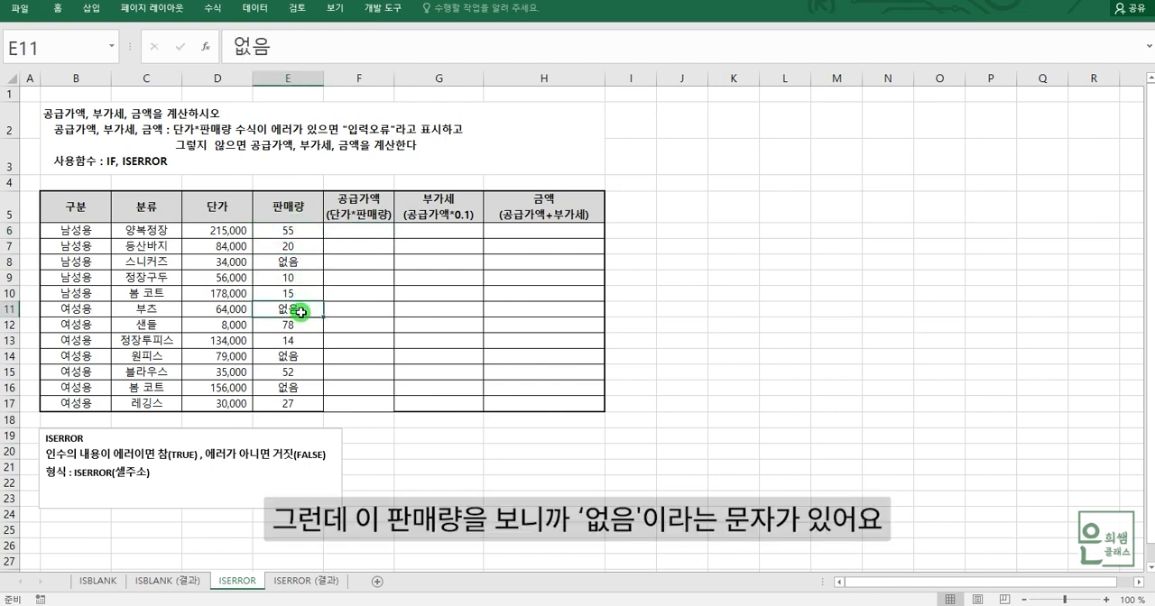
click(301, 262)
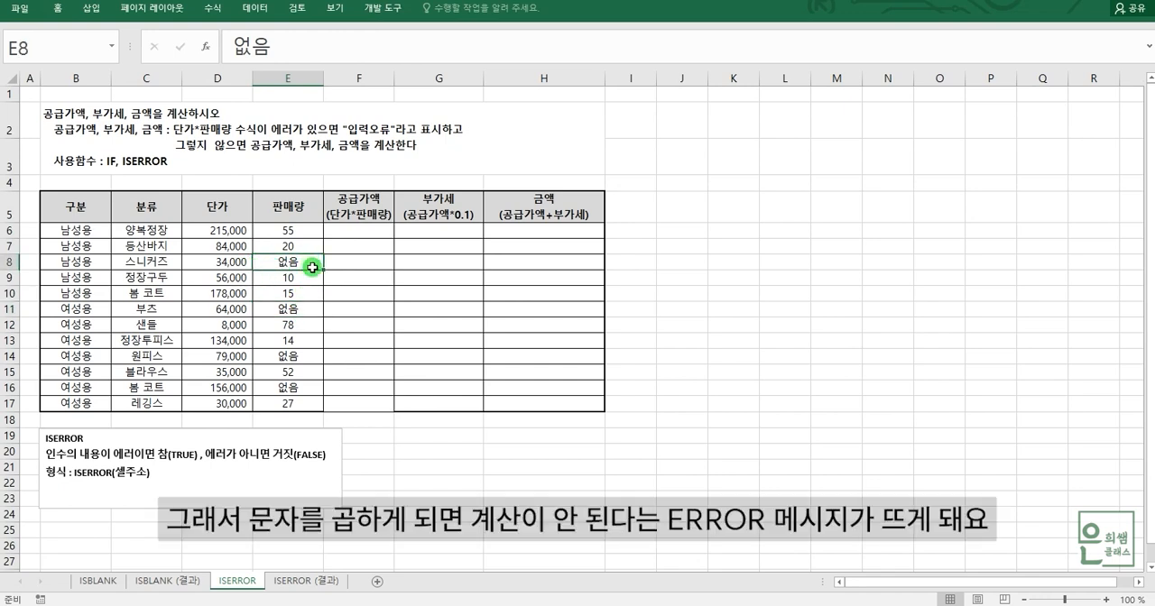
Enter the supply value formula =D6*E6 in F6, multiplying unit price by sales quantity.
click(375, 231)
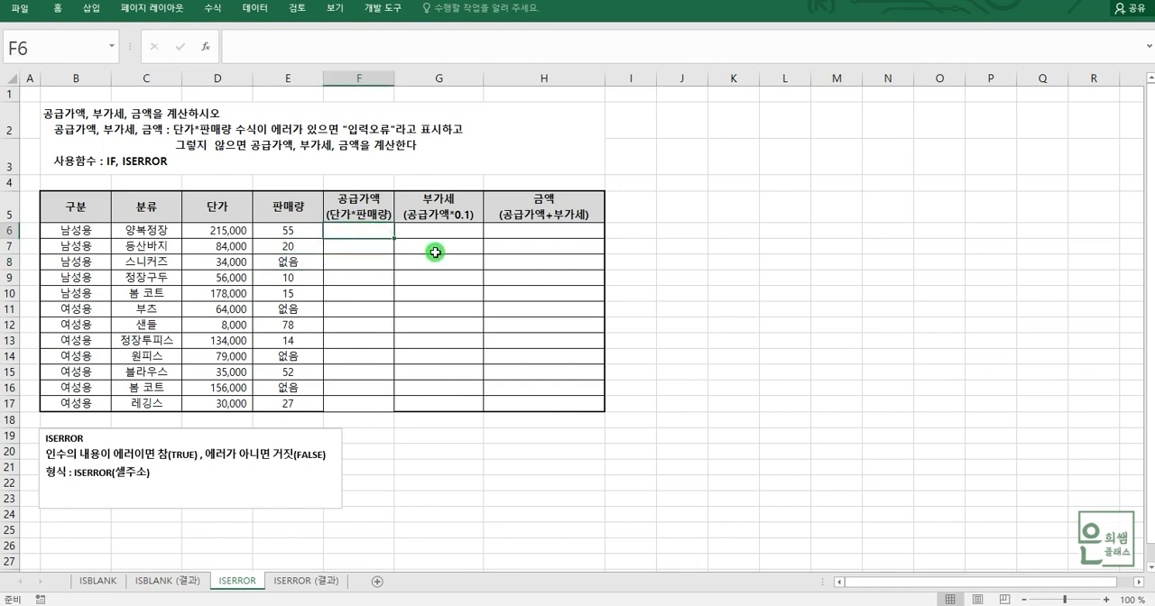
text(=)
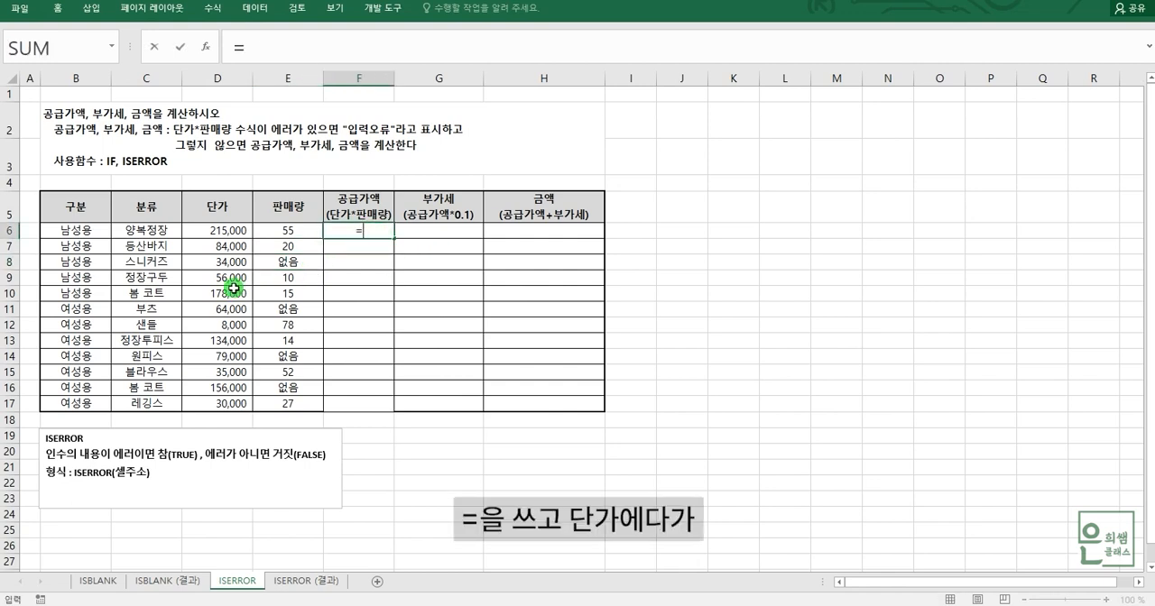
click(216, 229)
text(*)
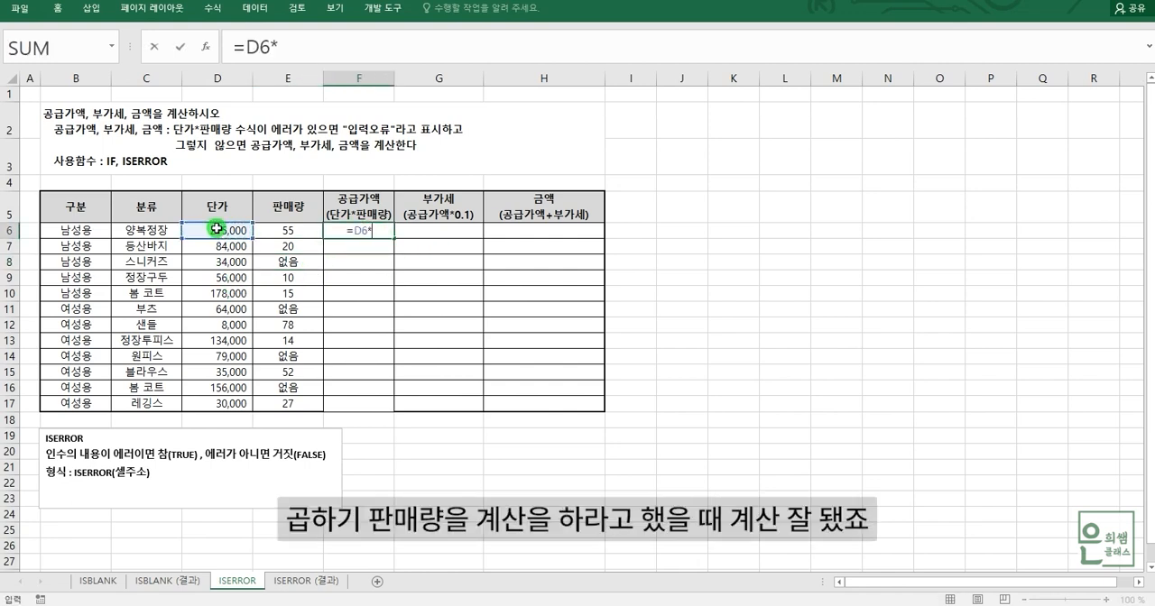
click(291, 233)
key(Return)
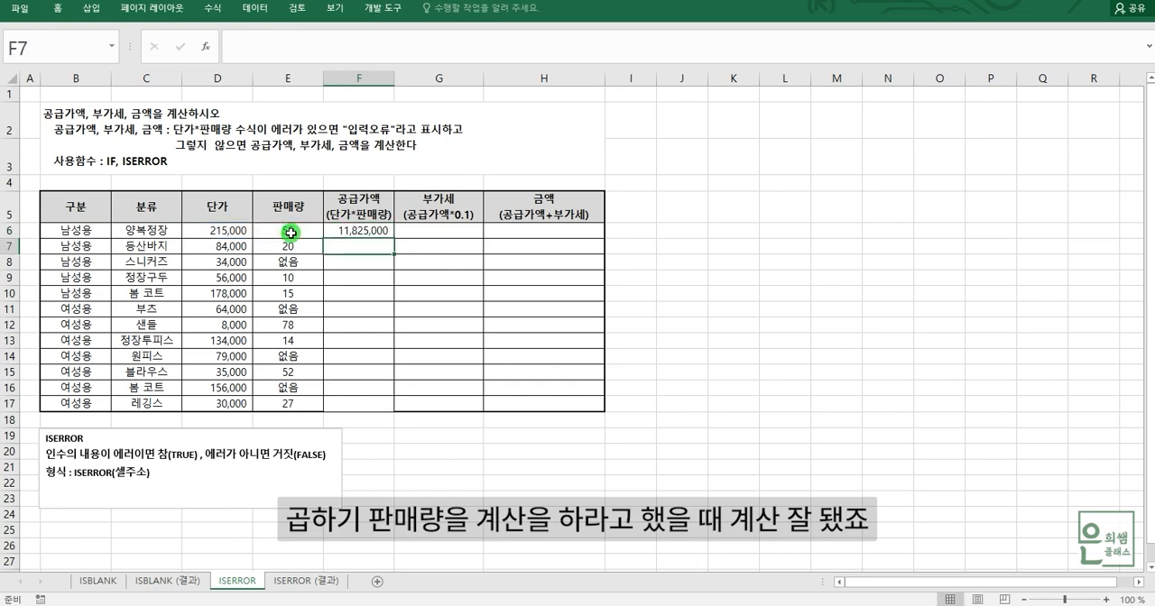
Check the supply value formula in F6 against unit price D6 and sales quantity E6.
click(351, 230)
click(235, 237)
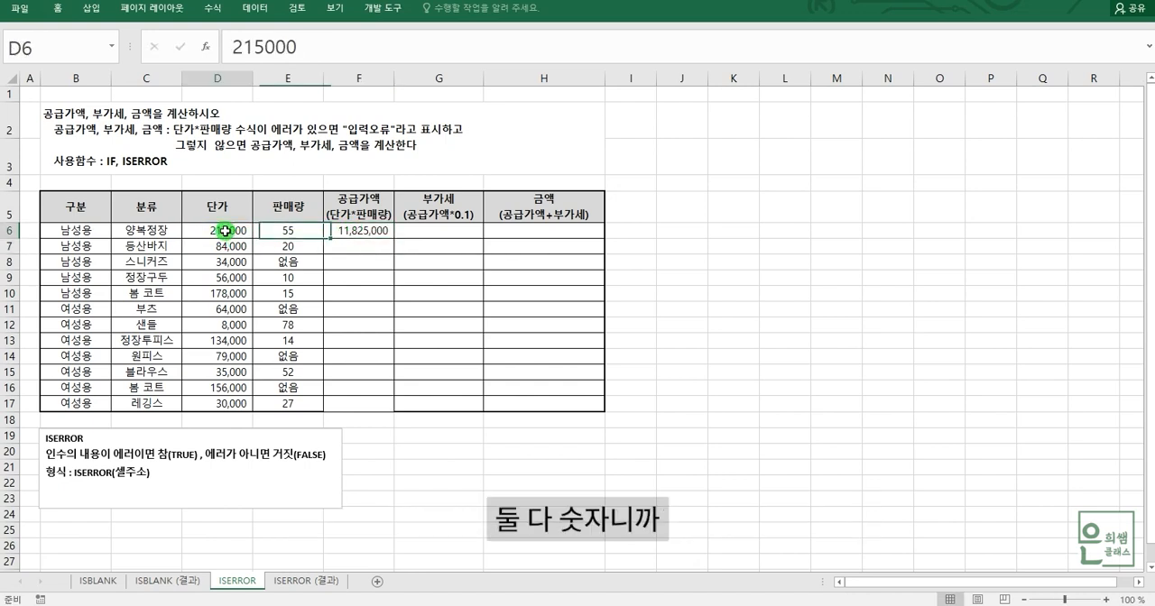
click(275, 236)
click(369, 231)
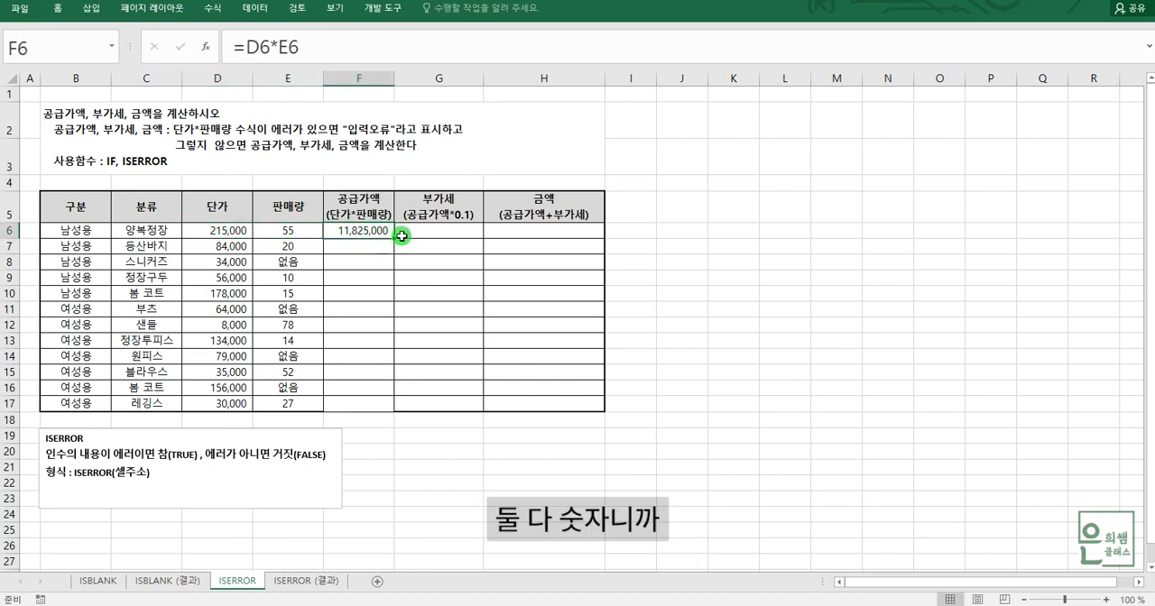
Fill the supply value formula from F6 down to F17 and inspect the copied formulas in F8, F11 and F14.
drag(395, 238, 387, 408)
click(355, 262)
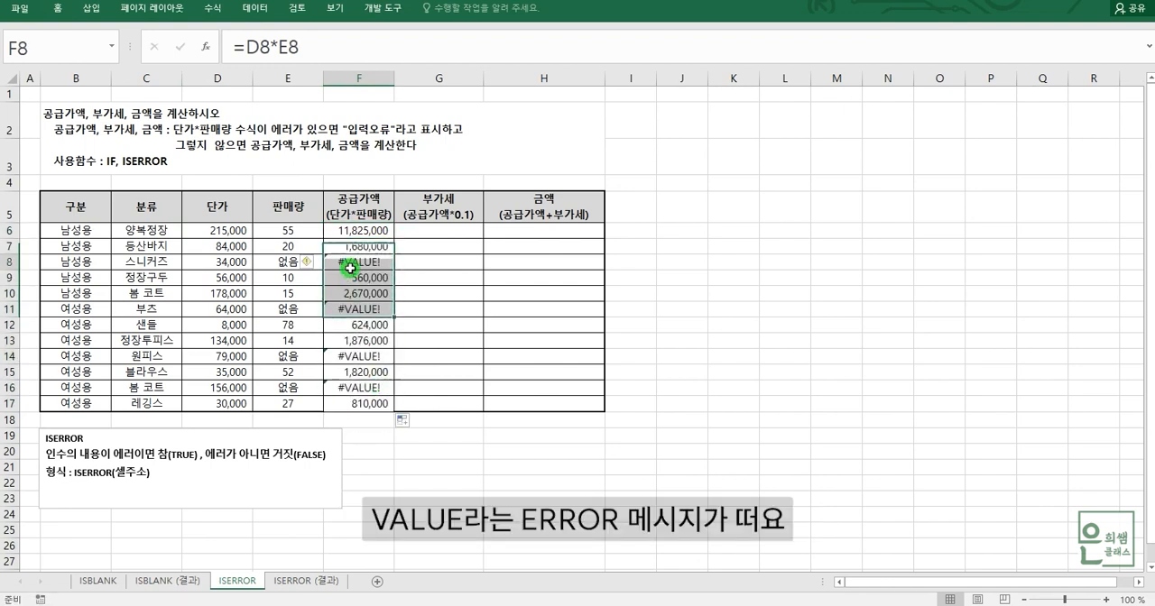
click(363, 308)
click(362, 356)
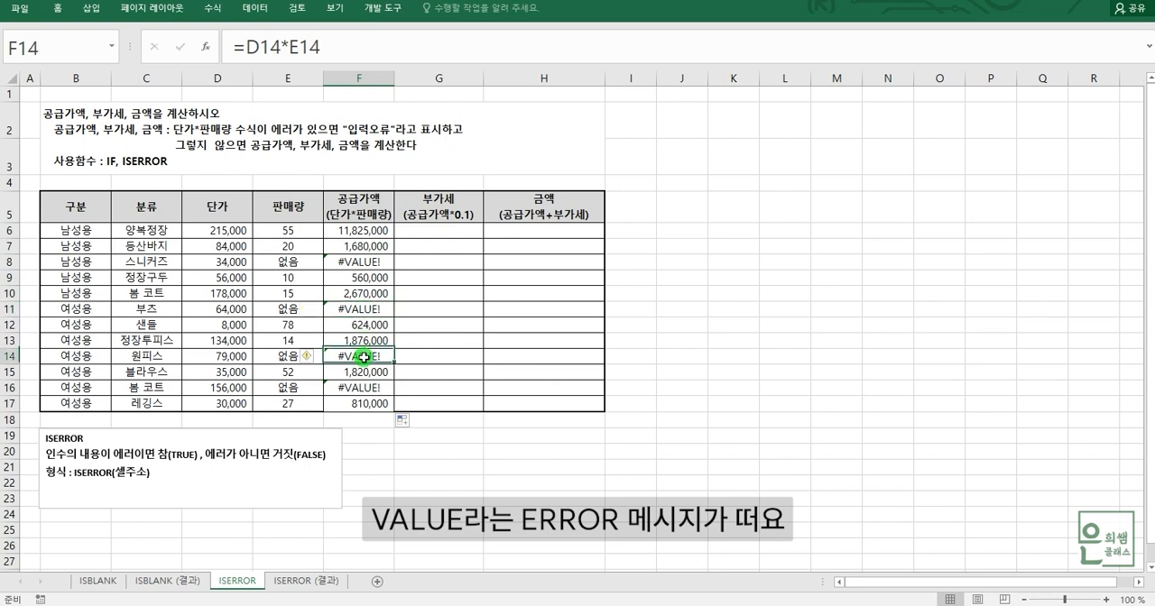
Compare the sales quantities in E8, E11, E14 and E16 with the supply values in F16 and F6.
click(292, 261)
click(302, 308)
click(305, 355)
click(305, 386)
click(349, 392)
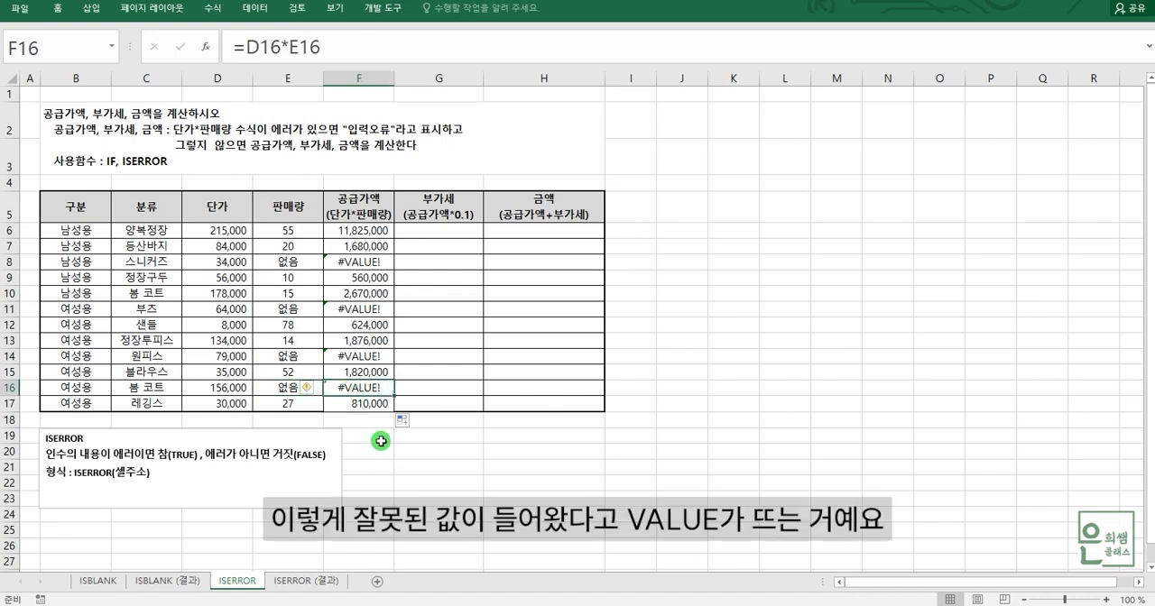
click(361, 231)
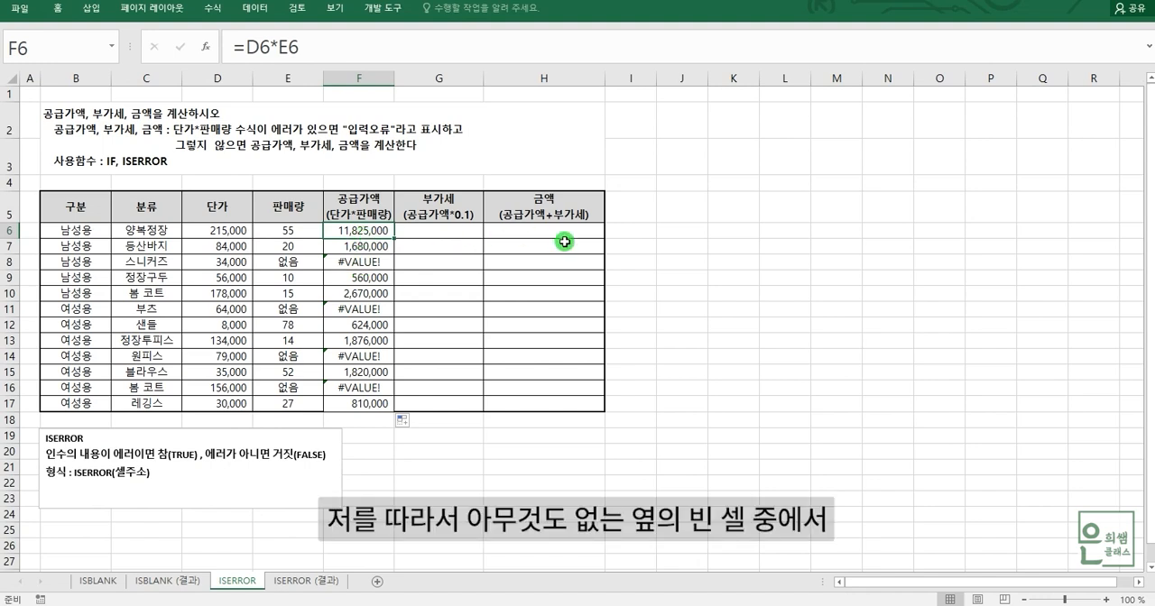
Enter the error test =ISERROR(D6*E6) in empty cell J6, on the same row as the first supply value.
click(672, 233)
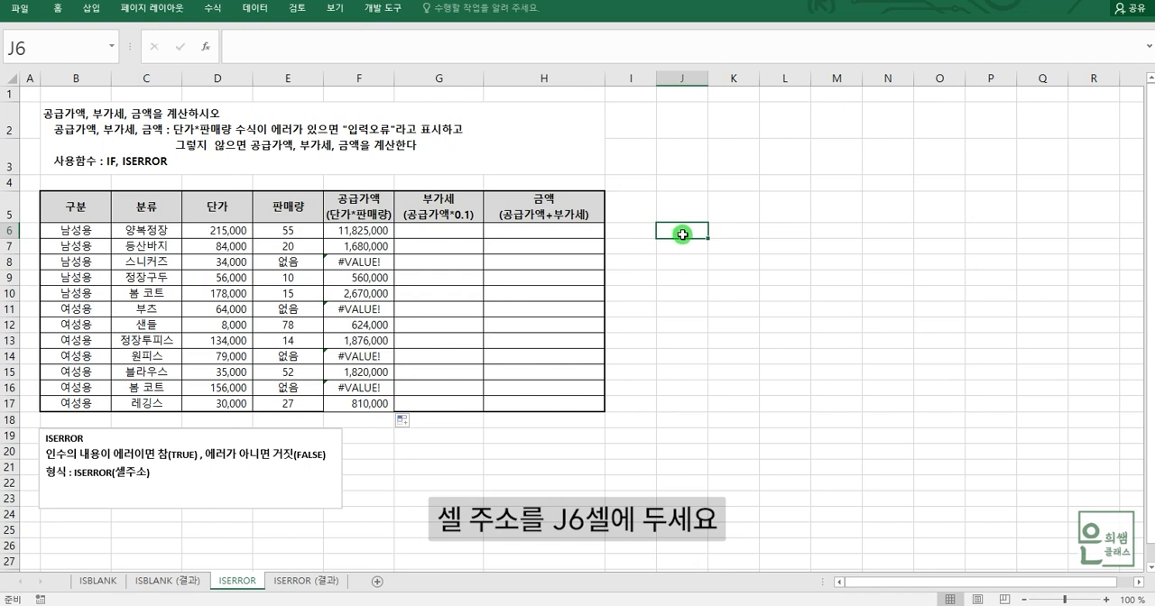
drag(338, 231, 703, 231)
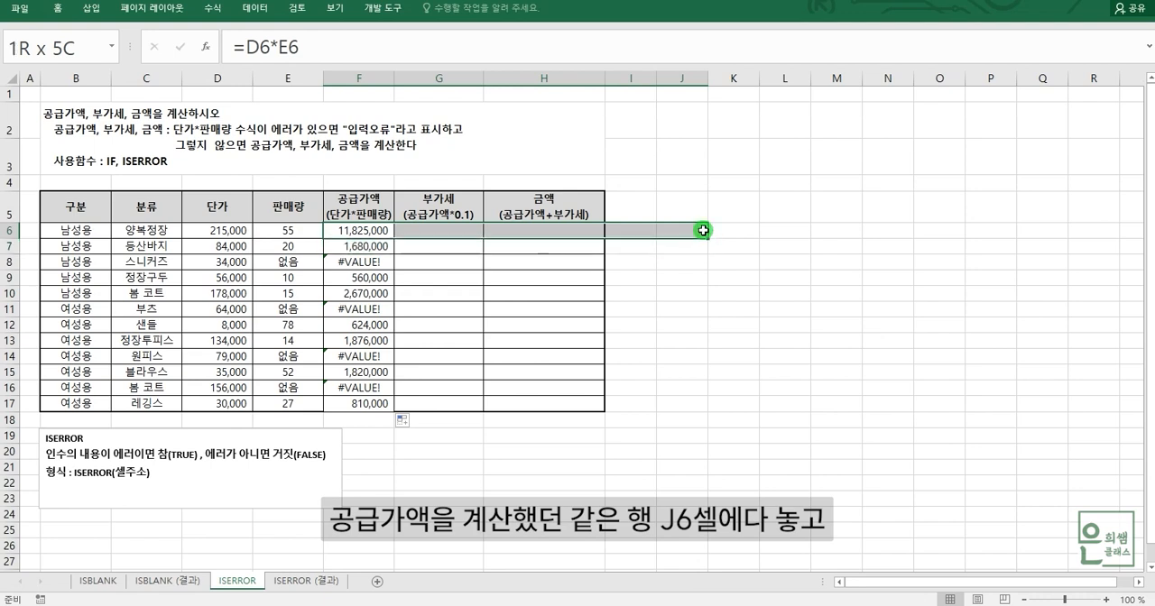
click(688, 230)
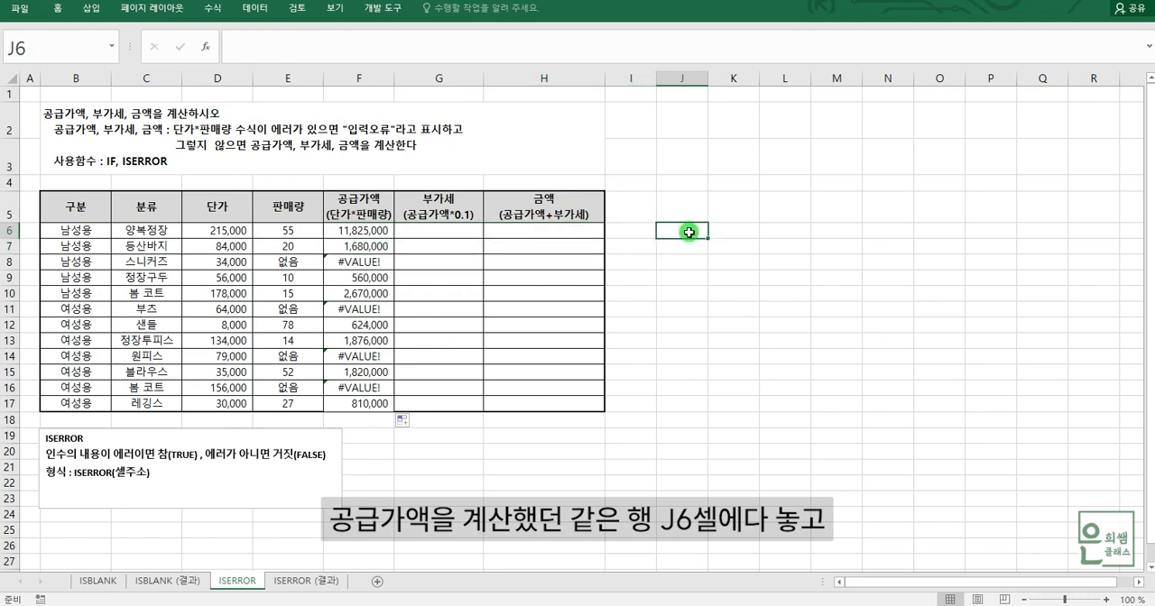
text(=)
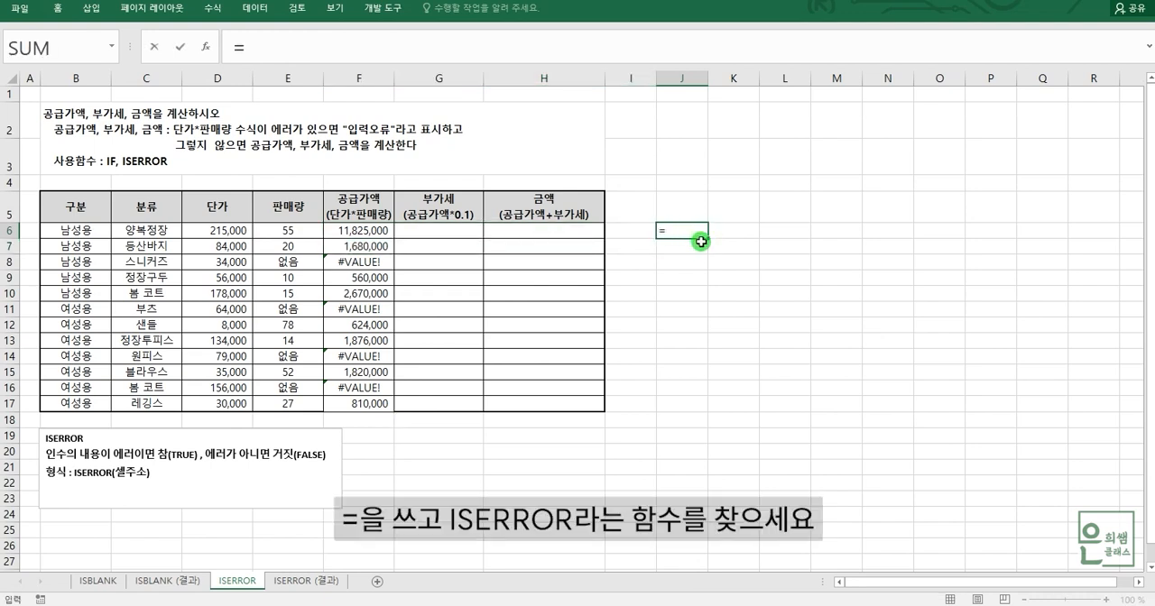
text(IS)
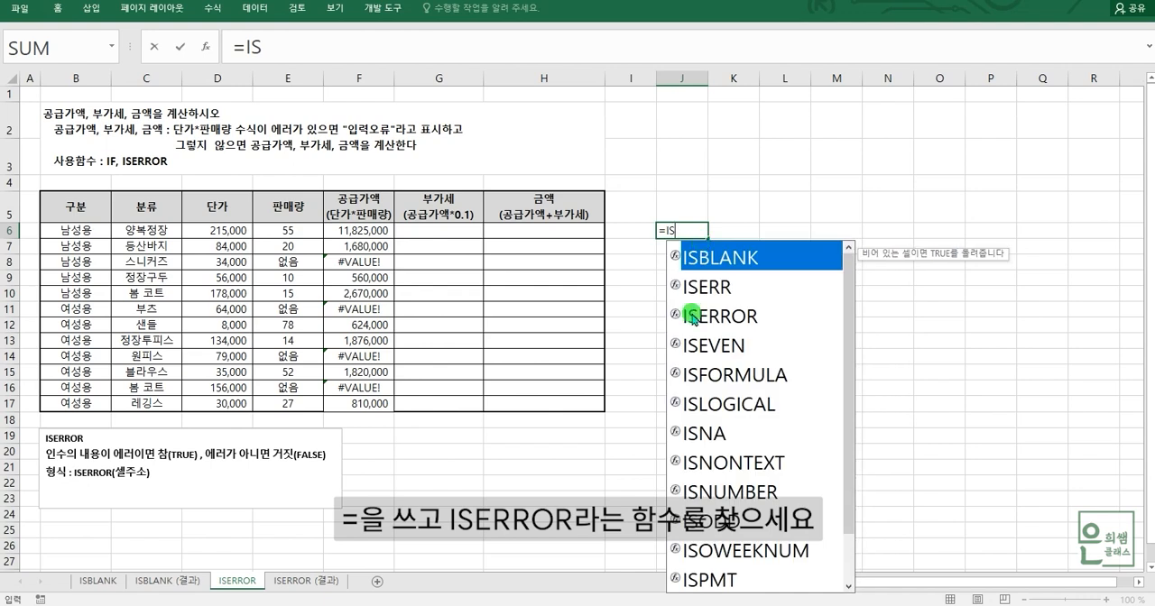
click(697, 317)
double_click(696, 318)
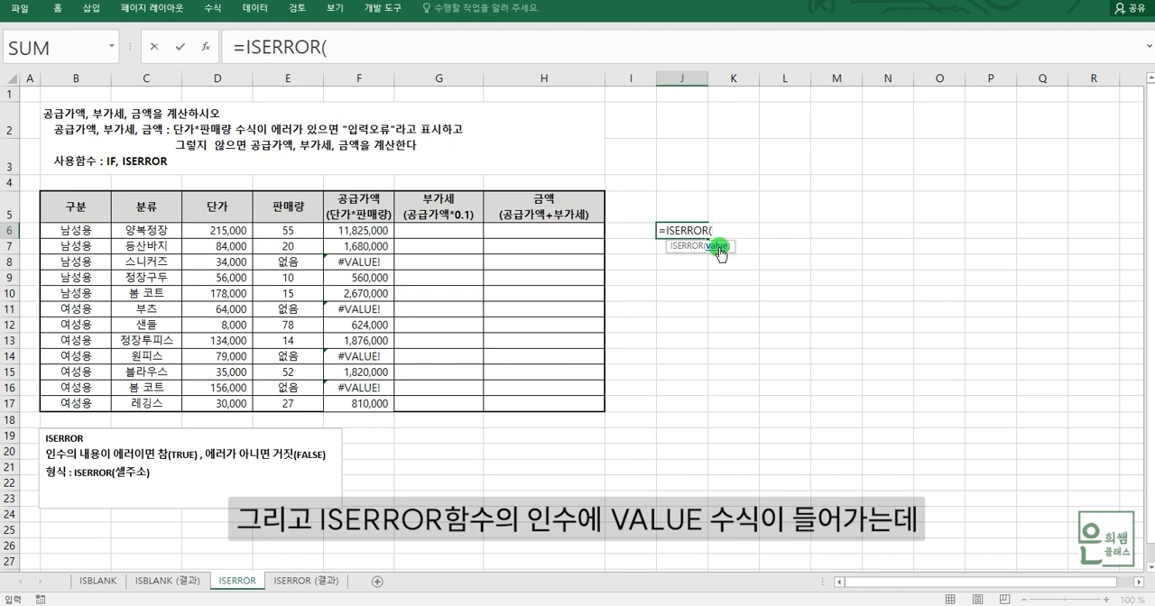
click(239, 230)
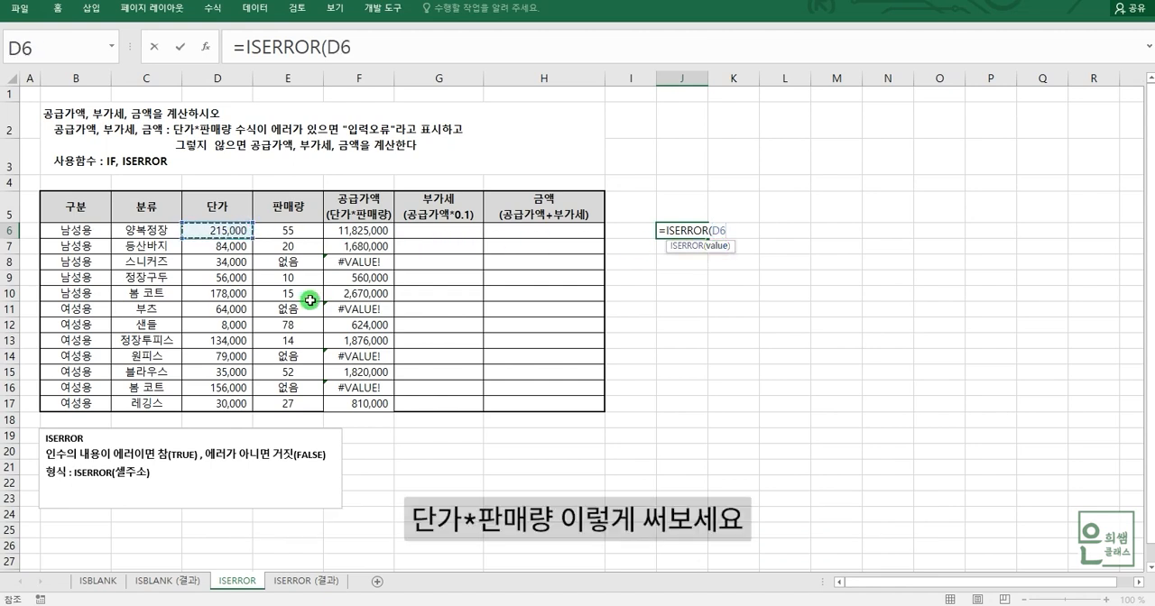
text(*)
click(307, 232)
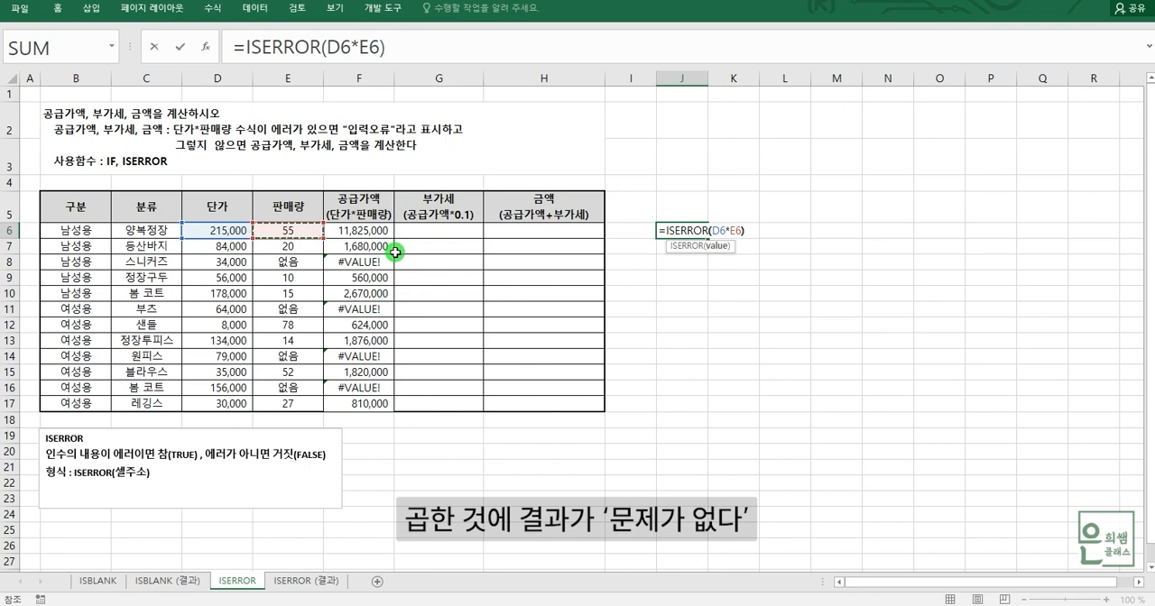
text())
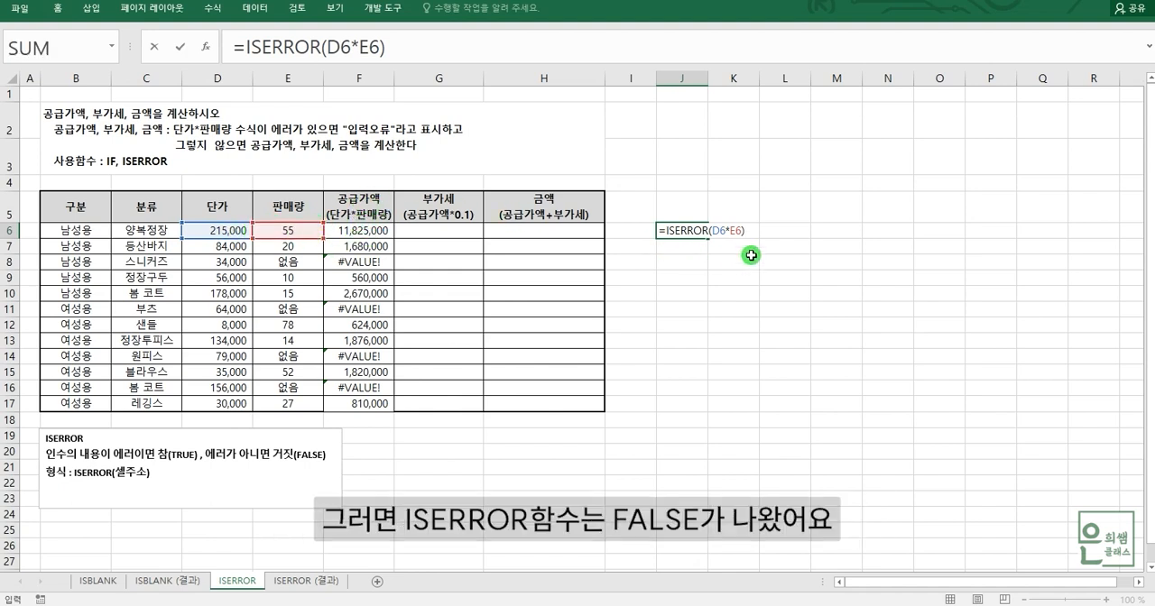
key(Return)
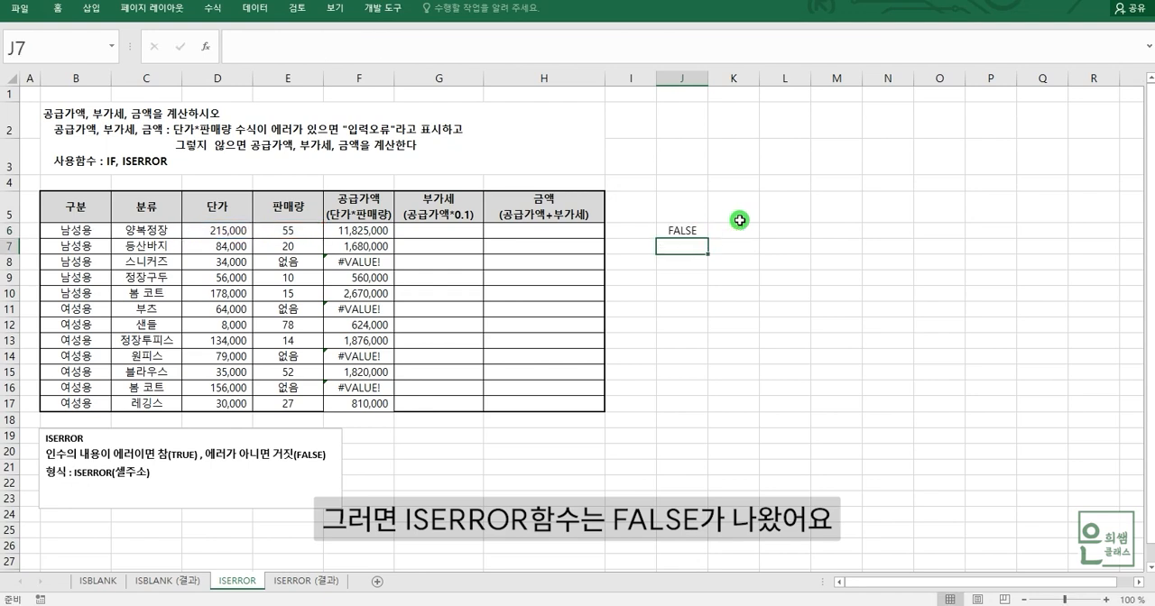
Fill the ISERROR test from J6 down to J17 and compare rows 8, 11, 14 and 16 with their supply values.
click(682, 231)
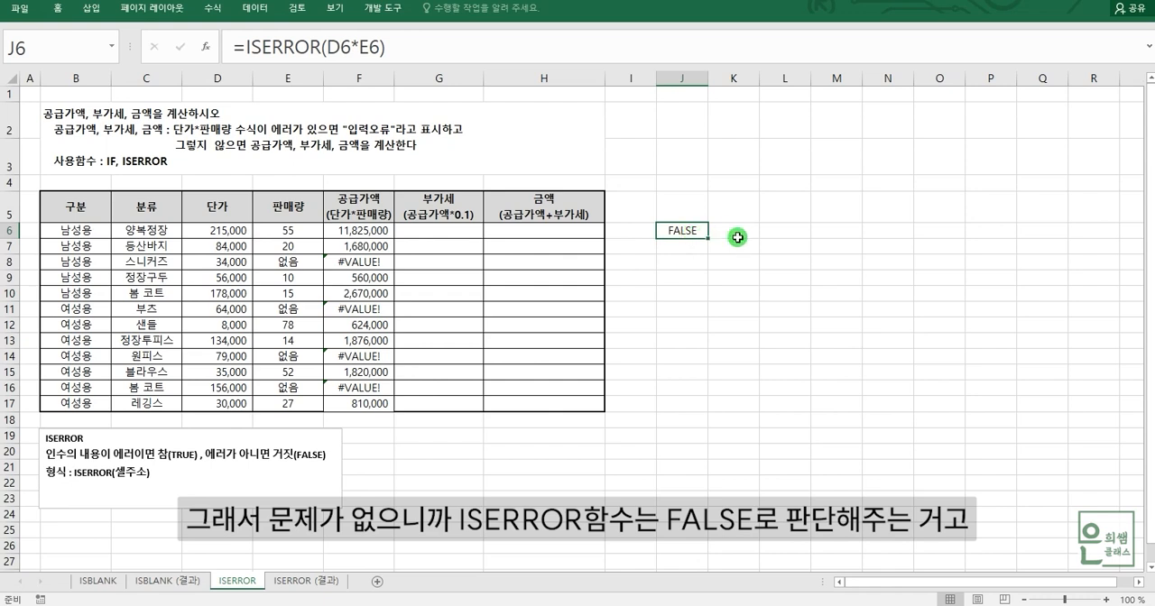
drag(707, 237, 708, 409)
drag(676, 262, 346, 264)
drag(696, 310, 360, 312)
mouse_move(679, 358)
mouse_down()
mouse_move(366, 359)
mouse_move(392, 359)
mouse_up()
drag(686, 394, 365, 390)
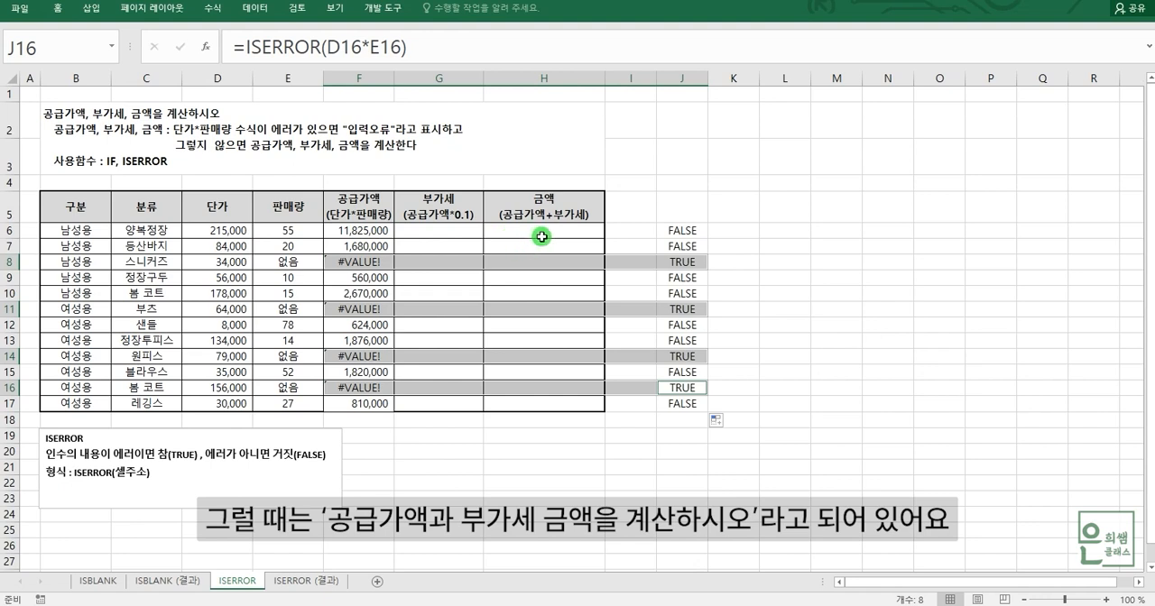
Clear the plain multiplication formulas from the supply value range F6:F17.
click(365, 261)
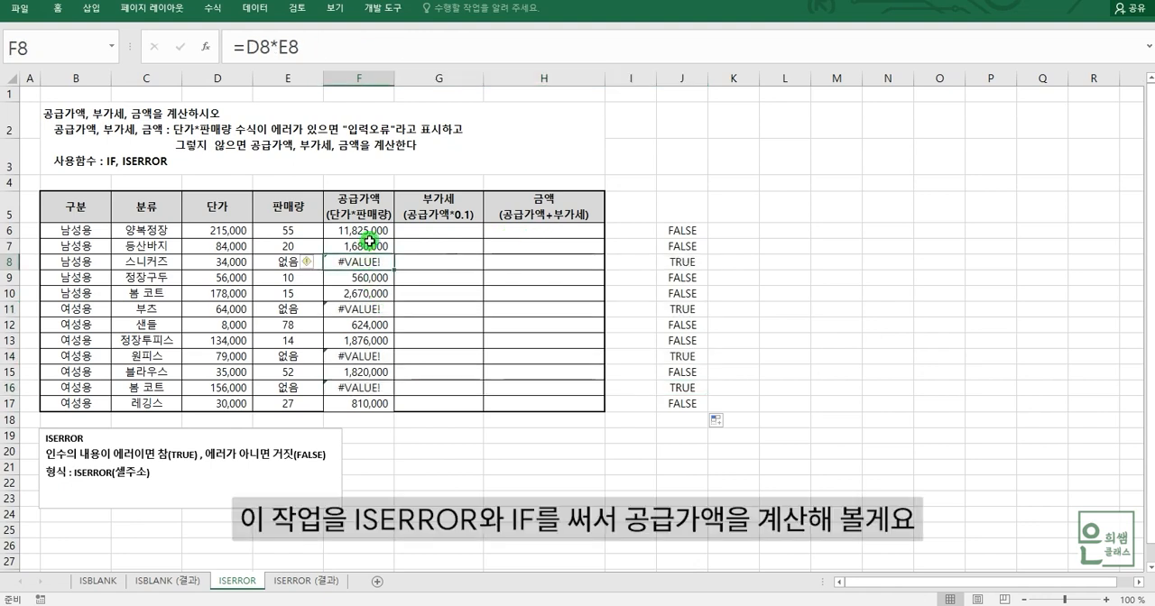
drag(369, 232, 368, 403)
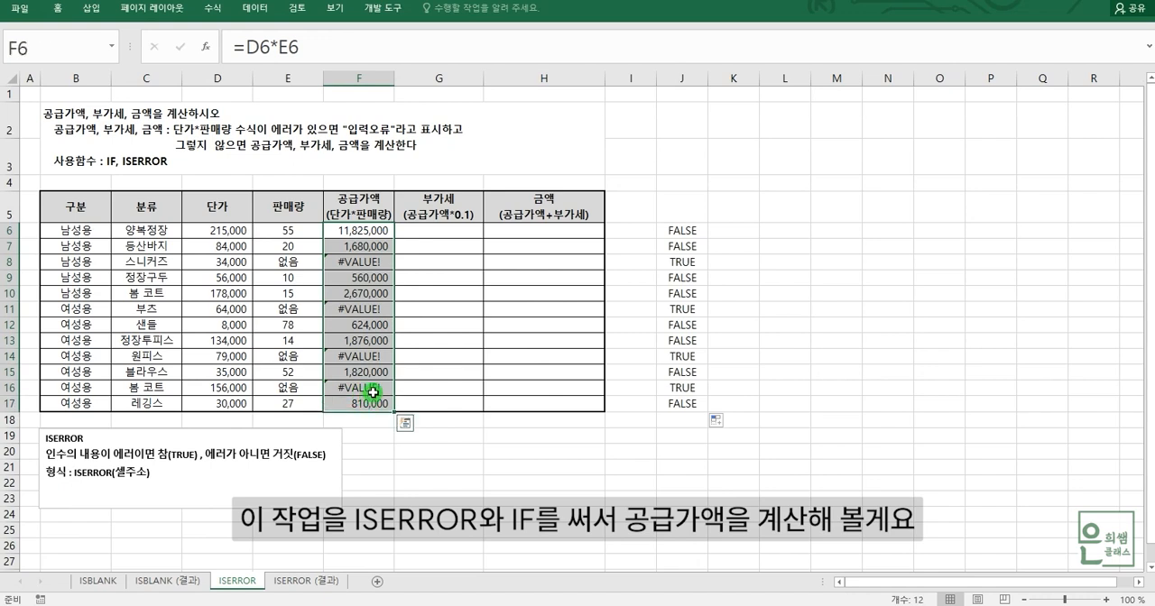
drag(375, 232, 376, 405)
key(Delete)
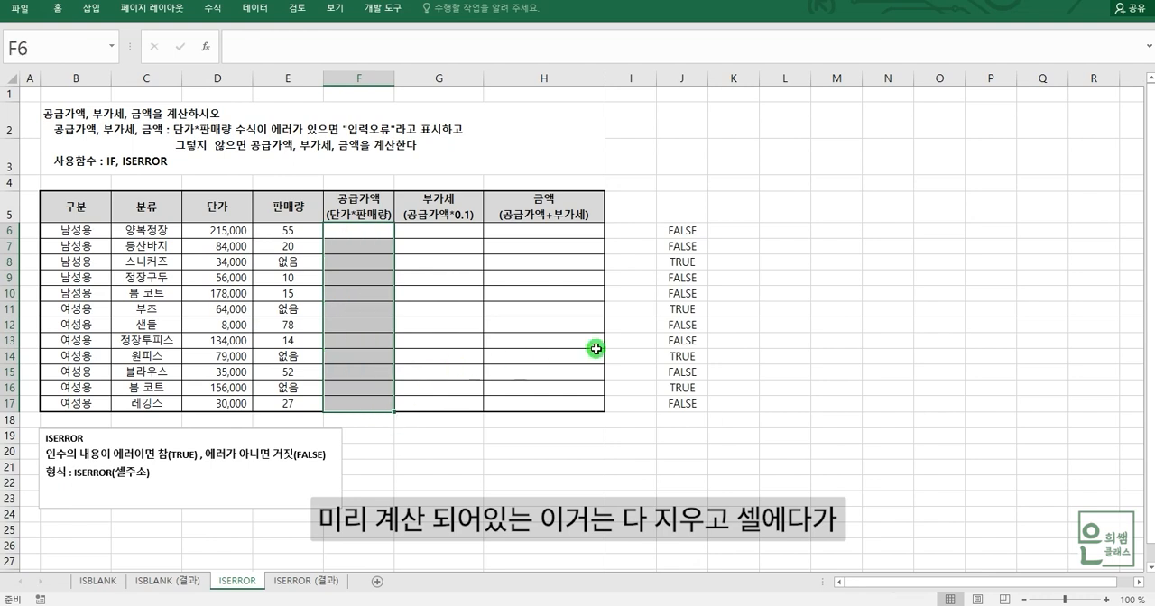
Start an IF formula in F6 with ISERROR(D6*E6) as its logical test.
click(359, 233)
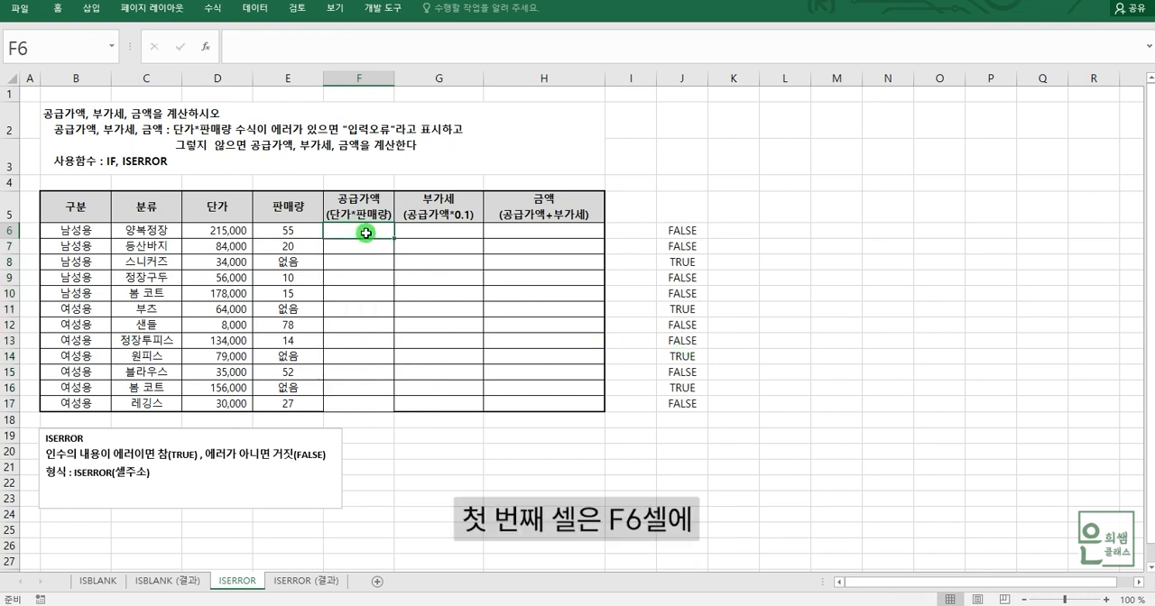
text(=)
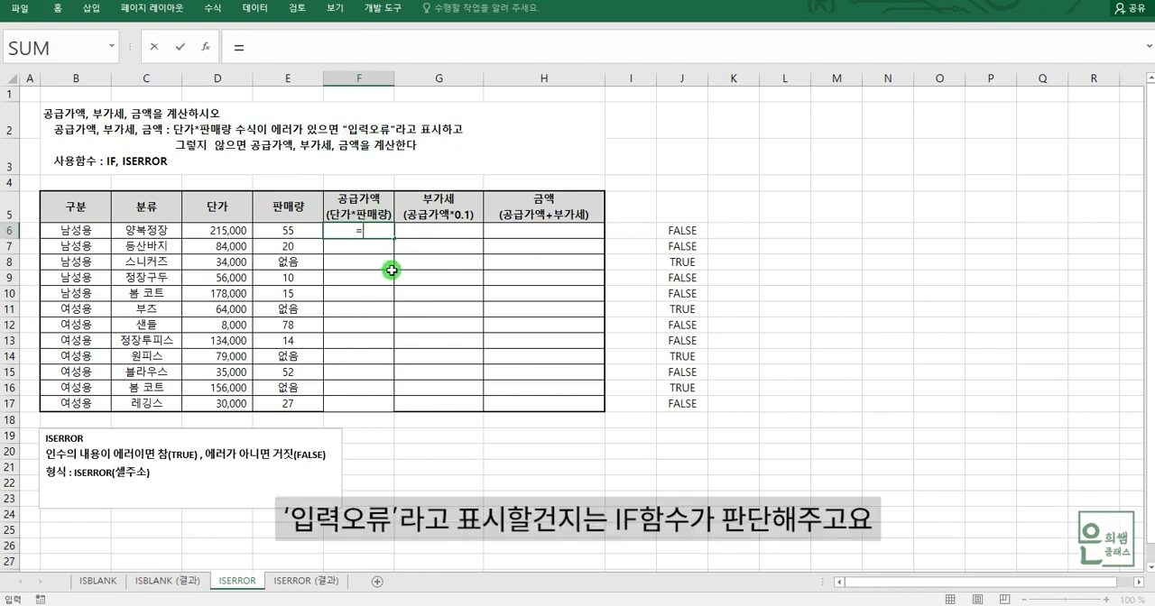
text(IF()
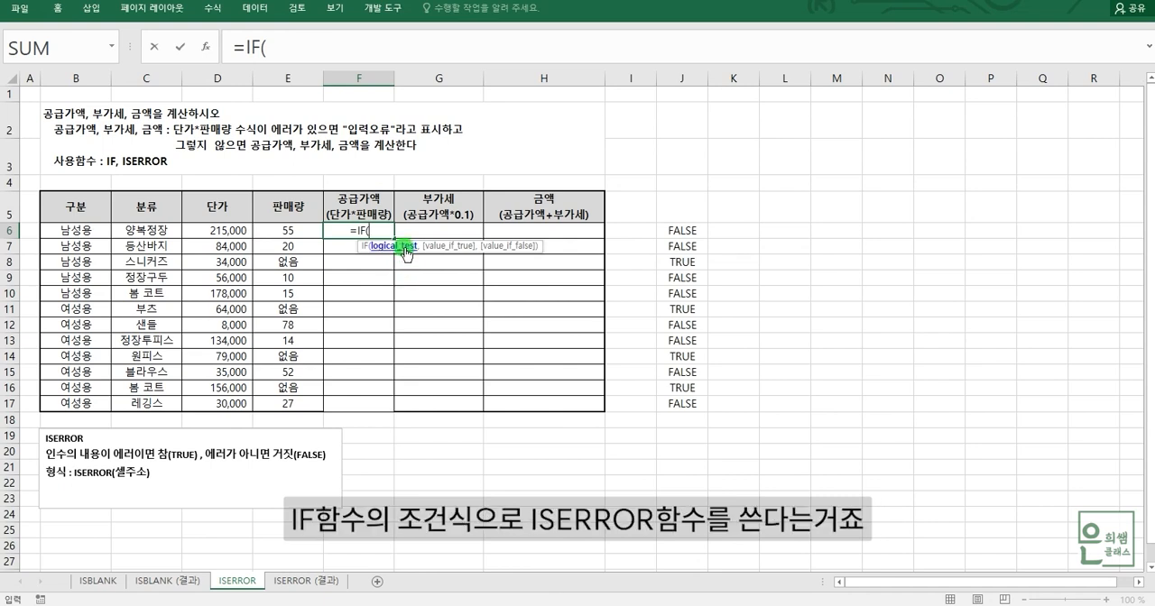
text(IS)
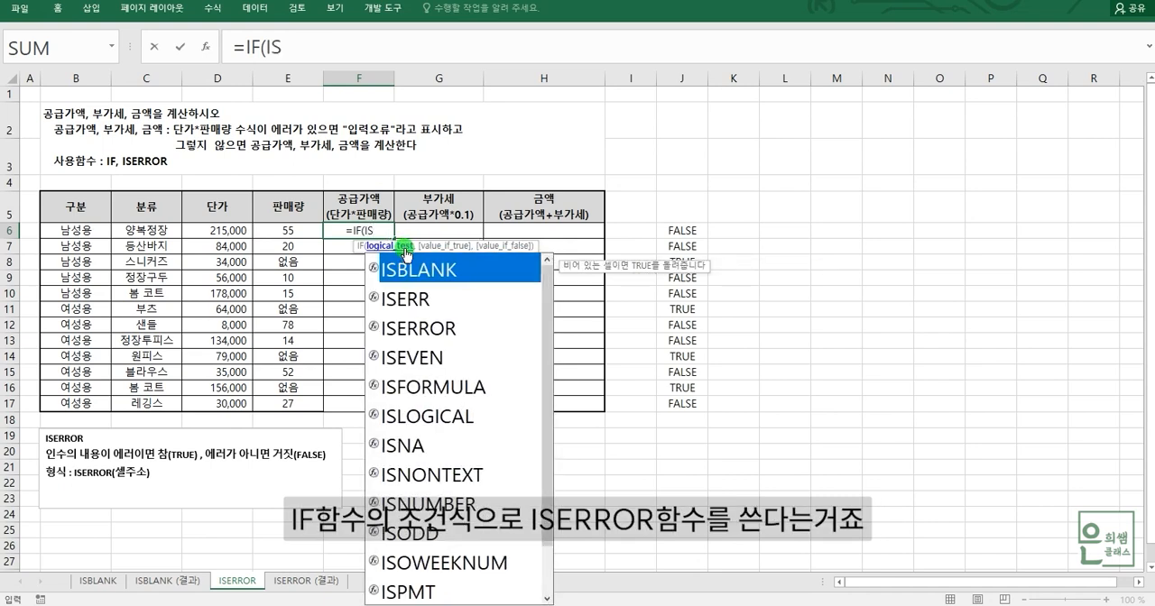
text(ERROR()
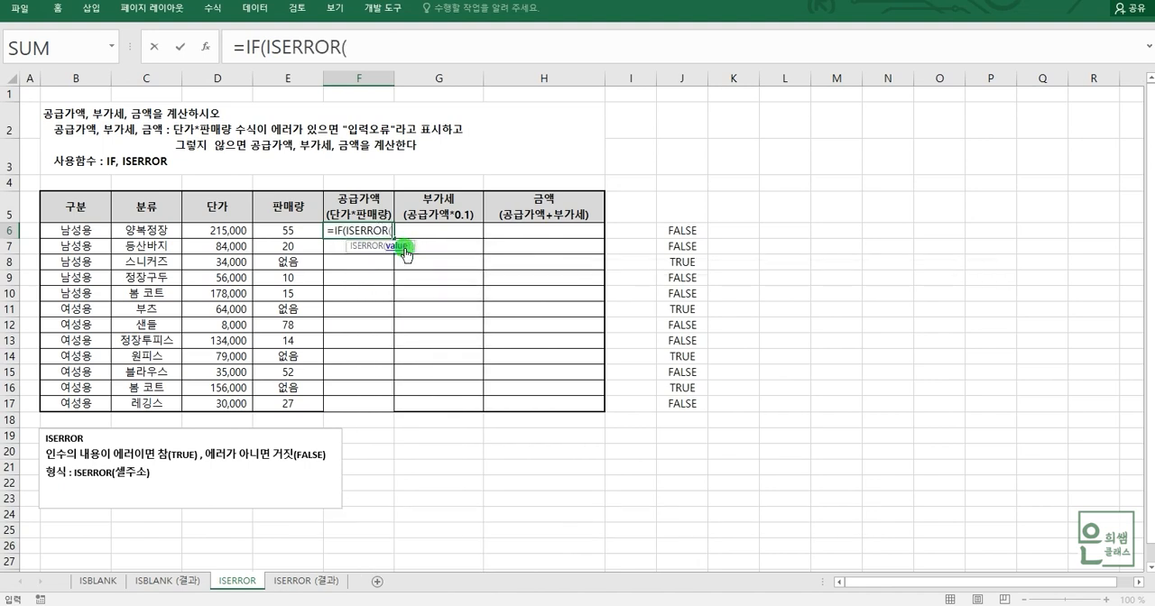
click(357, 47)
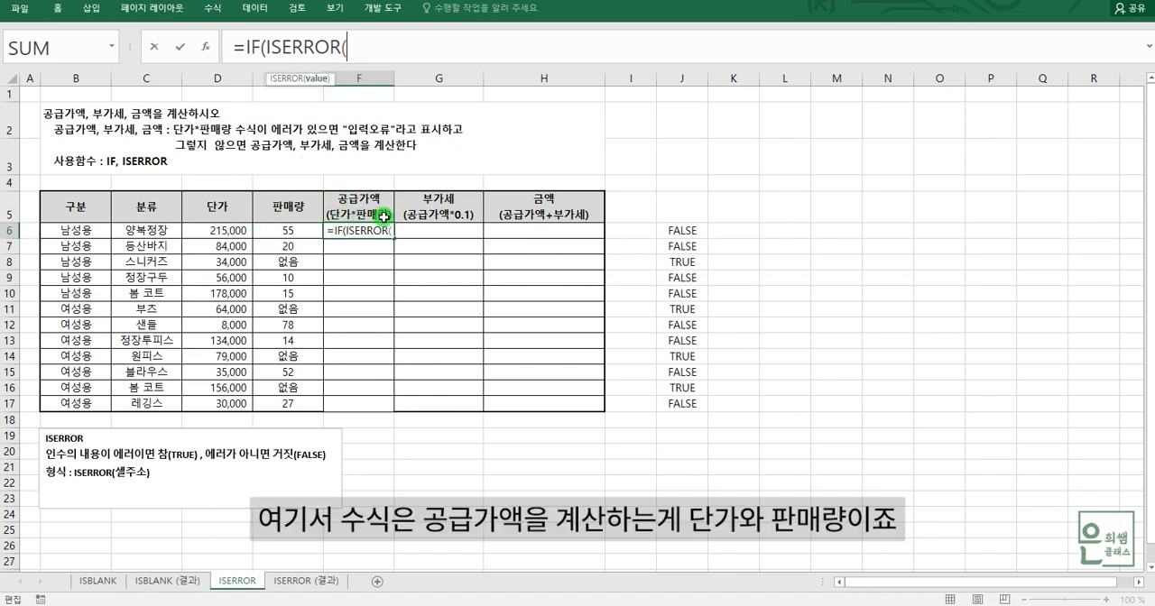
click(242, 227)
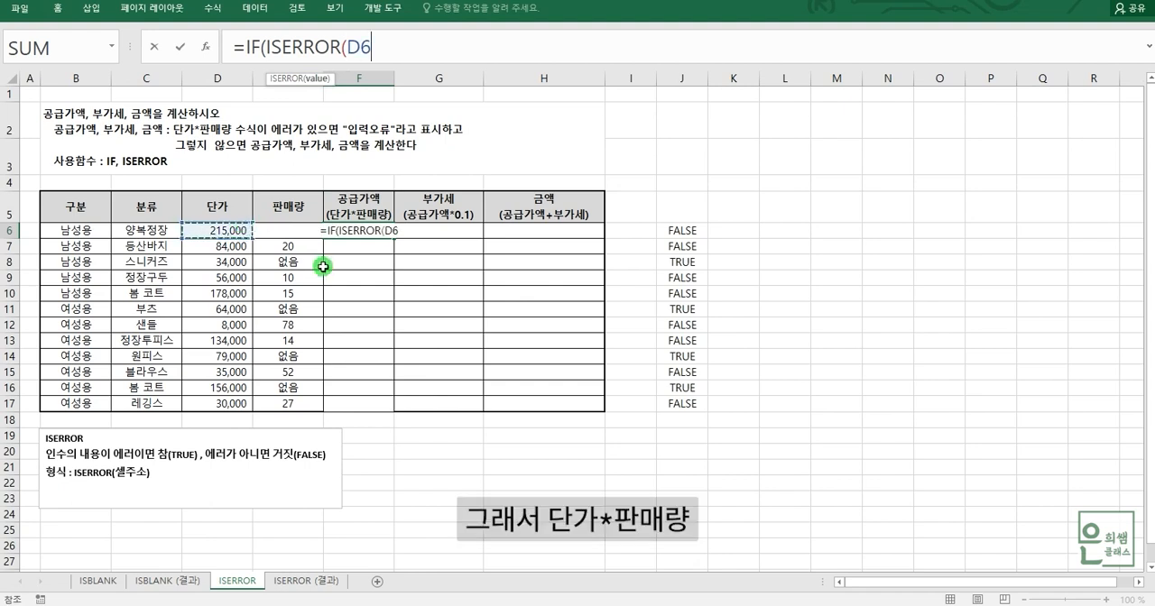
text(*)
click(270, 233)
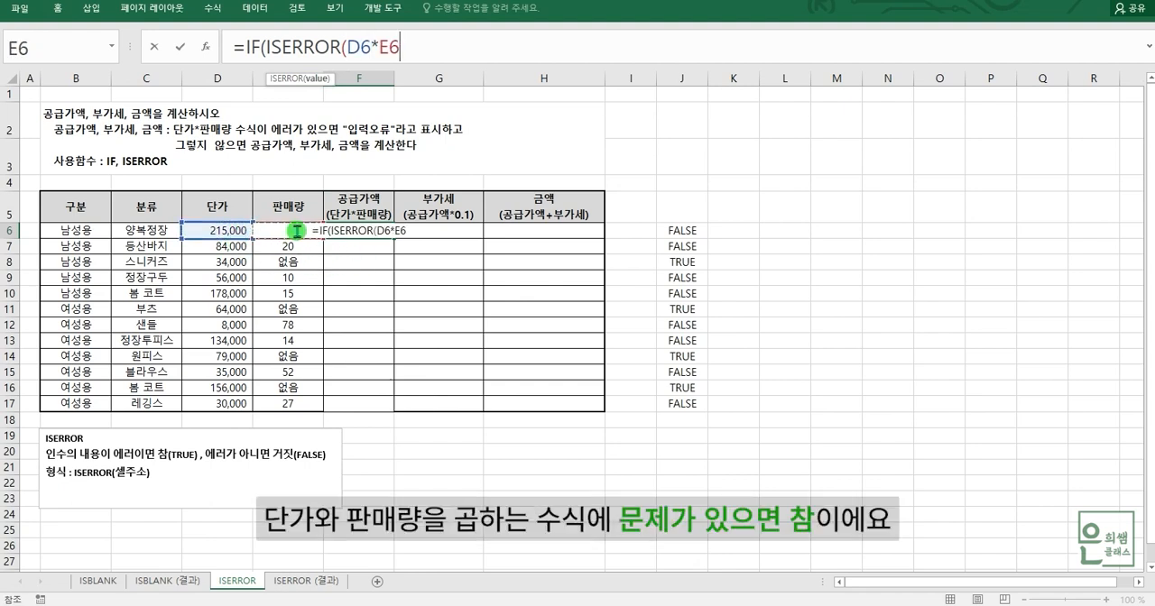
text())
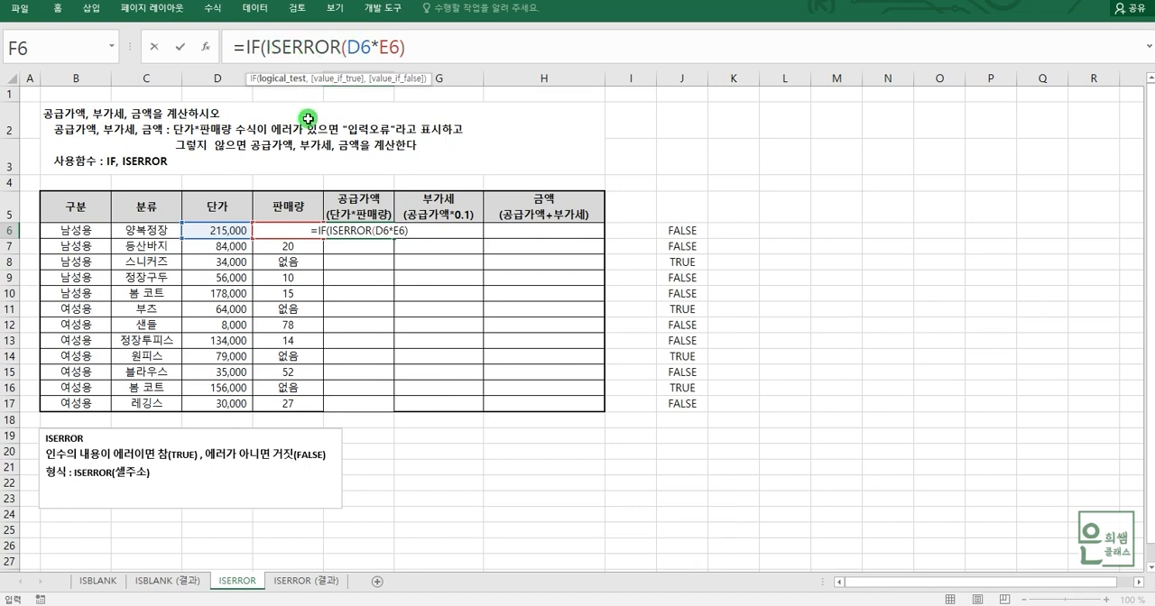
Add the text "입력오류" as the value-if-true argument of the IF formula in F6.
text(,")
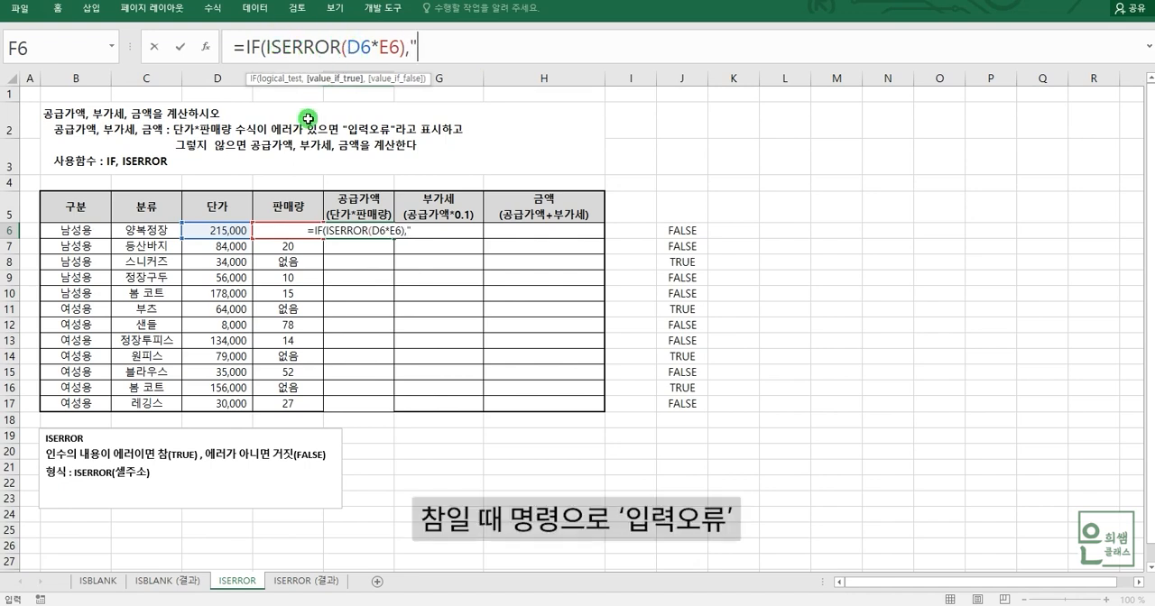
text(입력오)
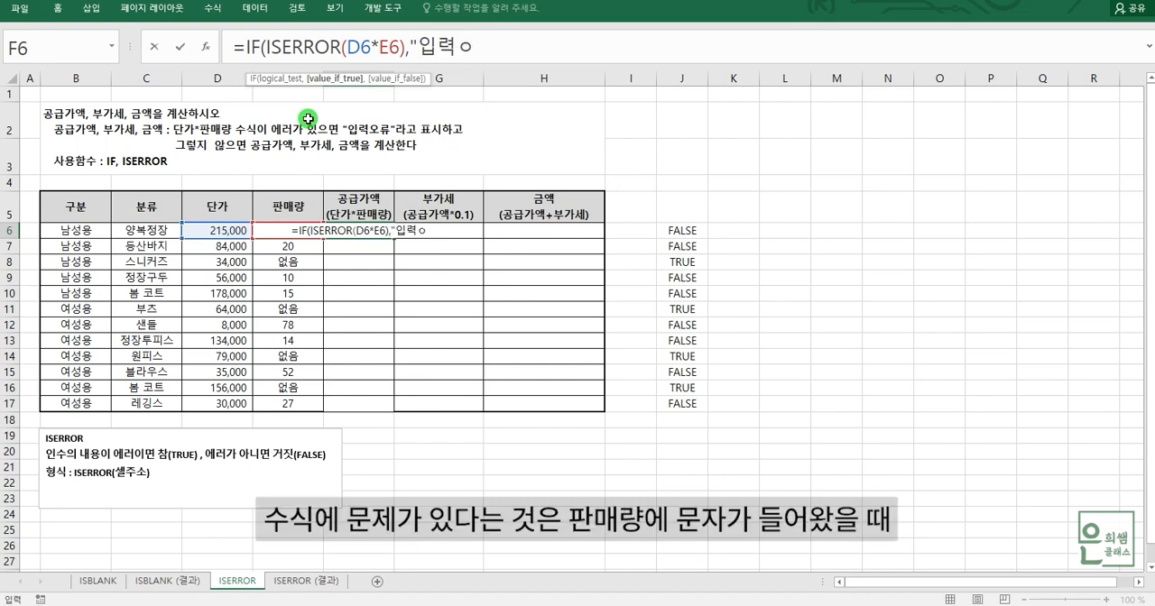
text(류")
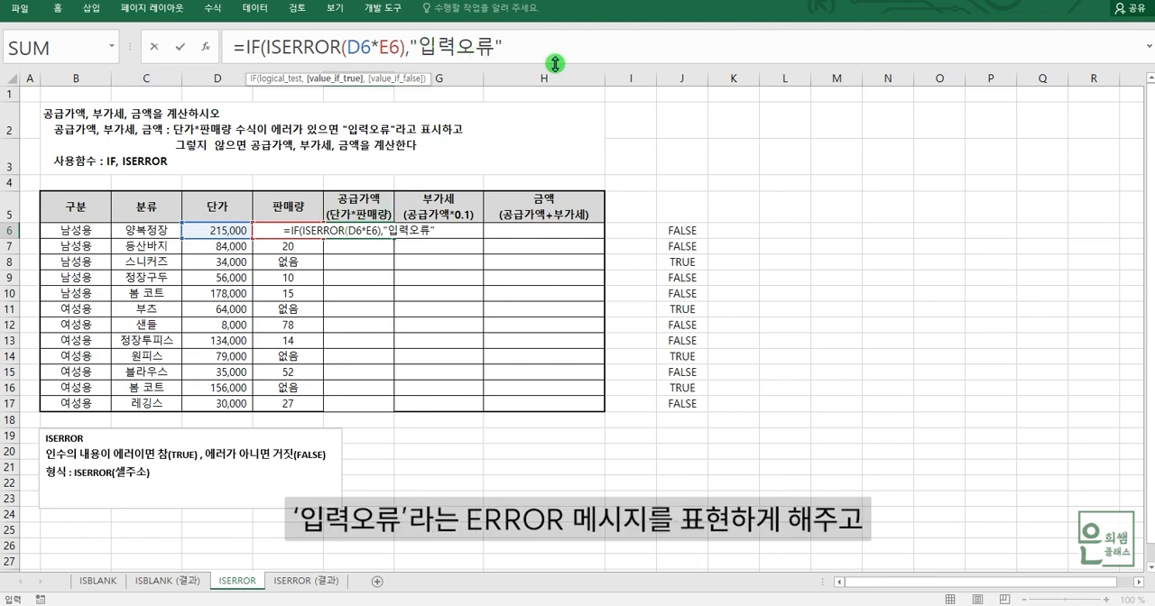
text(,)
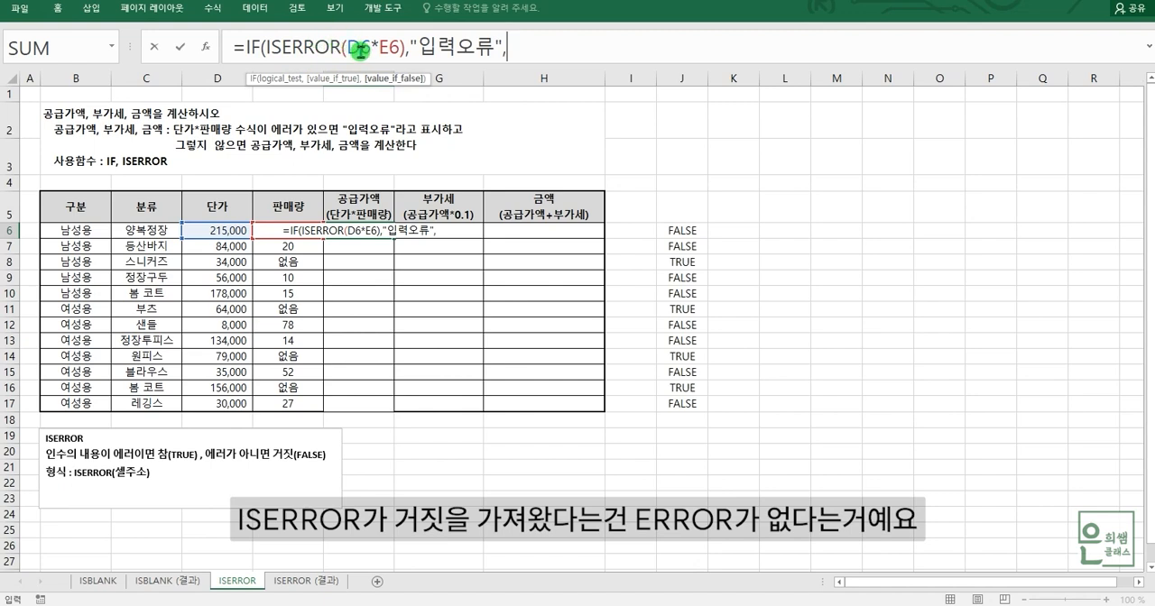
Complete the IF formula in F6 with D6*E6 as the value-if-false argument and enter it.
click(235, 228)
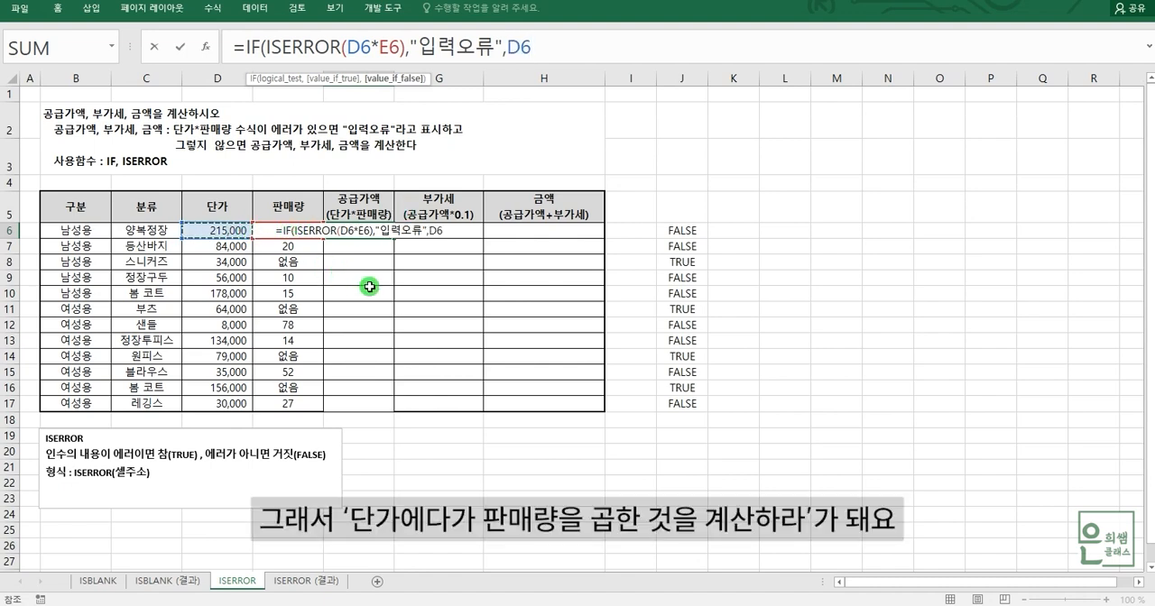
text(*)
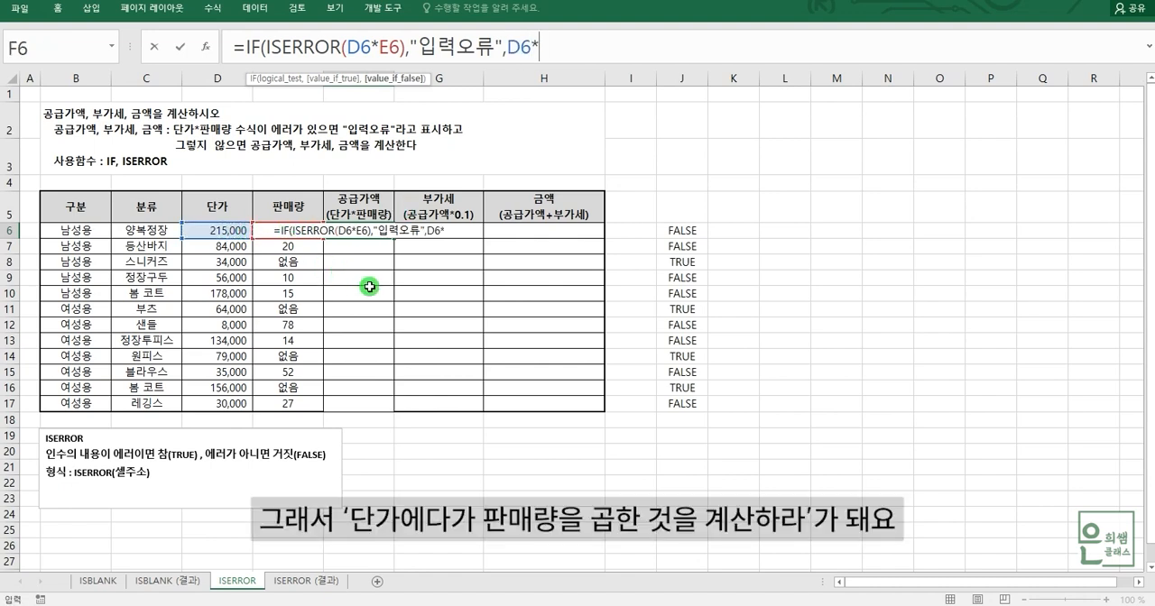
key(Left)
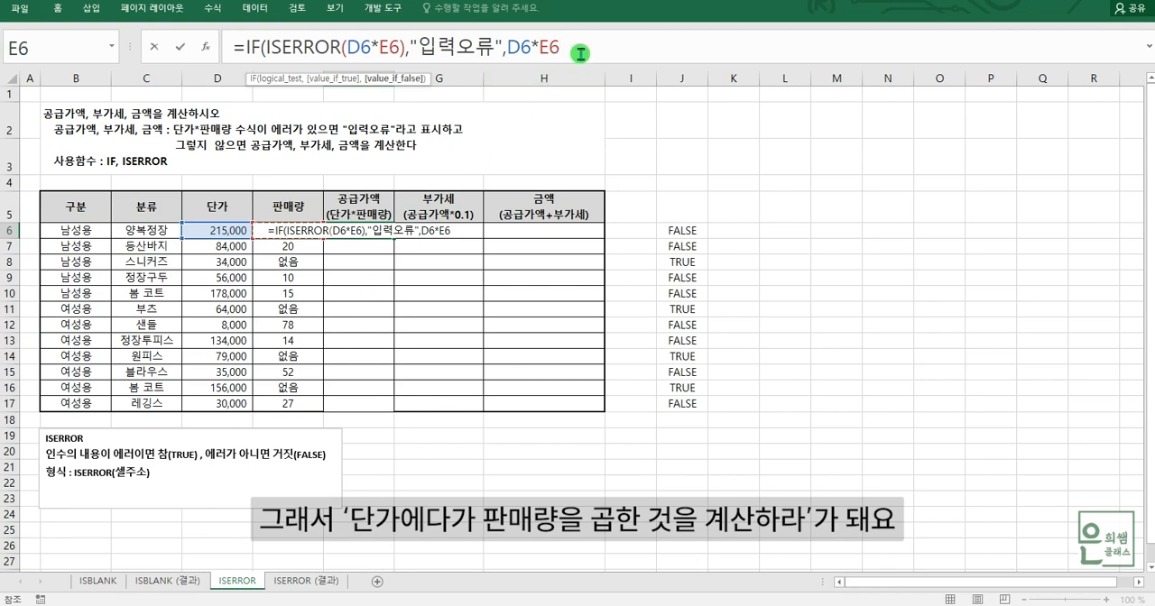
text())
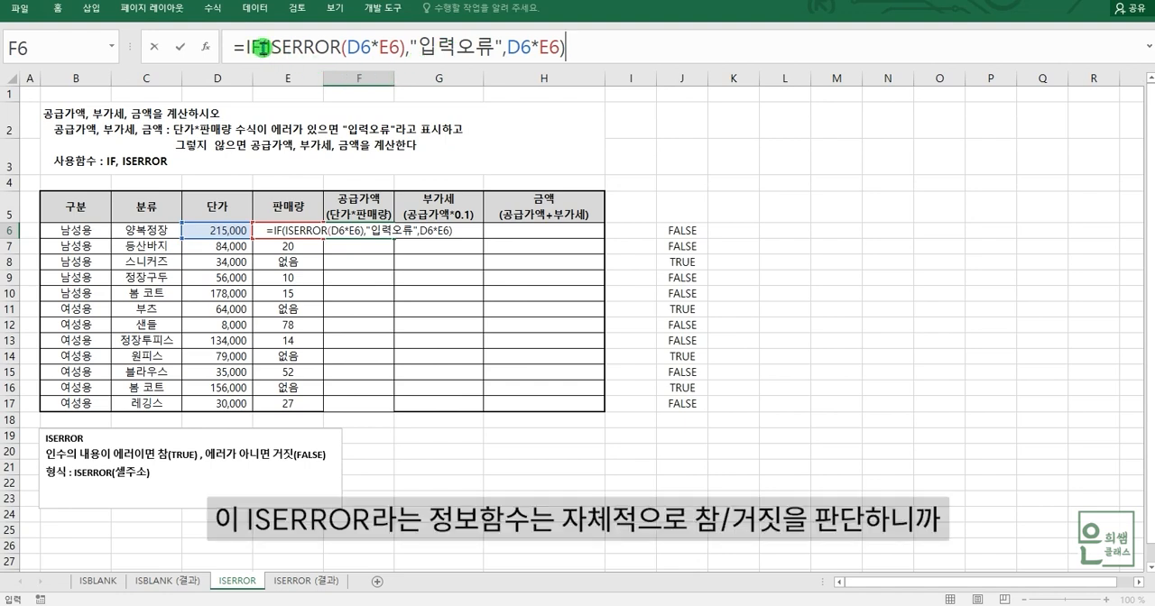
drag(263, 47, 405, 48)
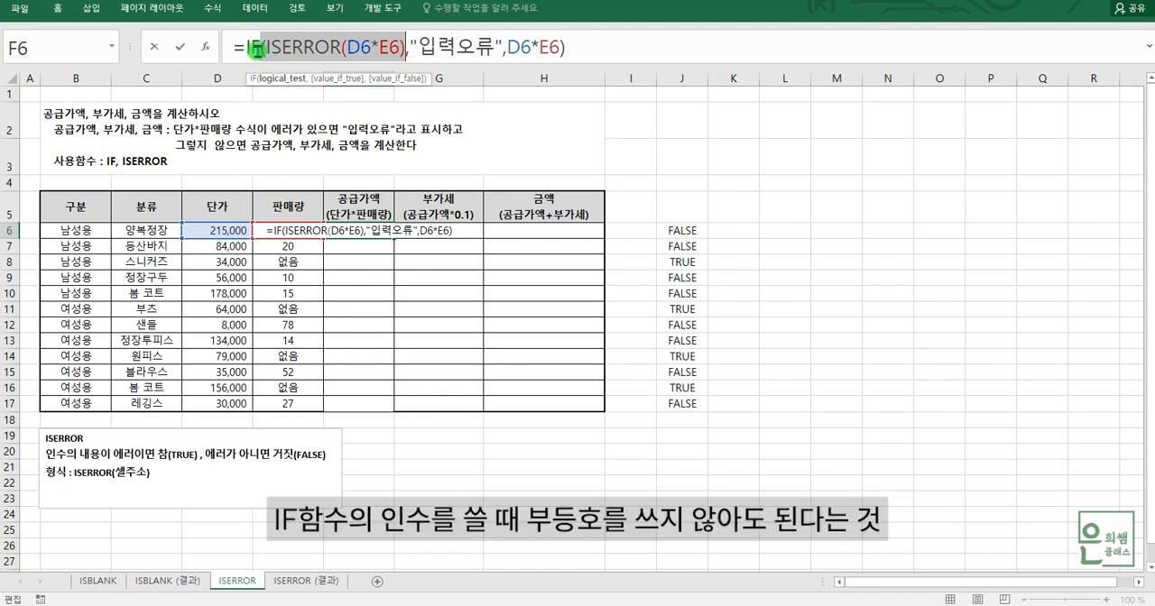
click(585, 43)
key(Return)
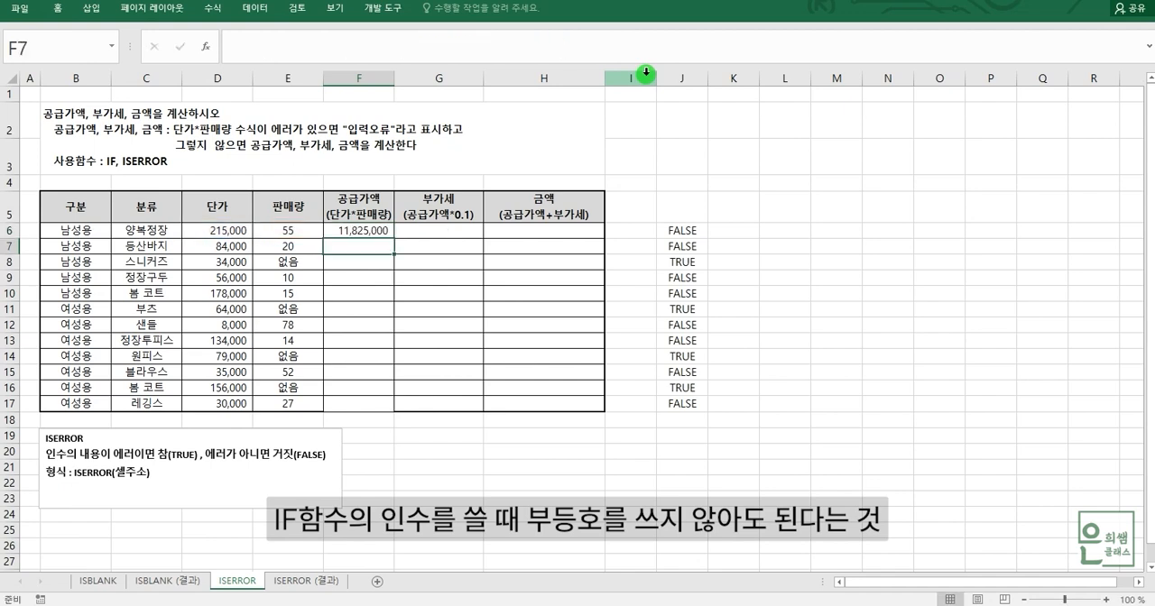
Fill the supply value formula from F6 down to F17.
click(235, 236)
click(267, 234)
click(235, 235)
click(273, 235)
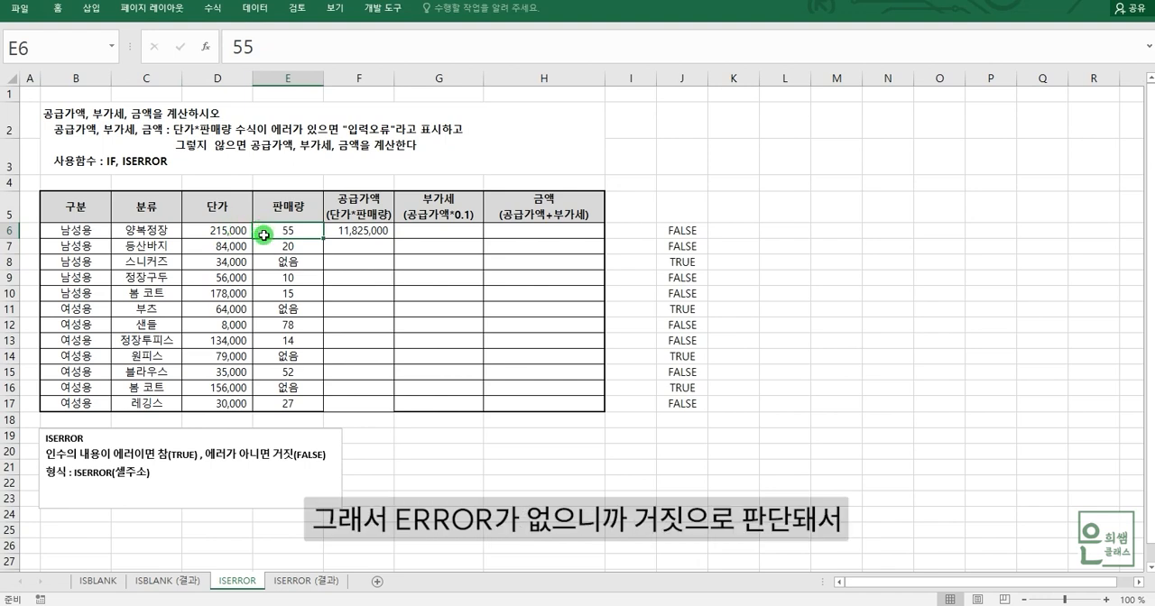
click(366, 231)
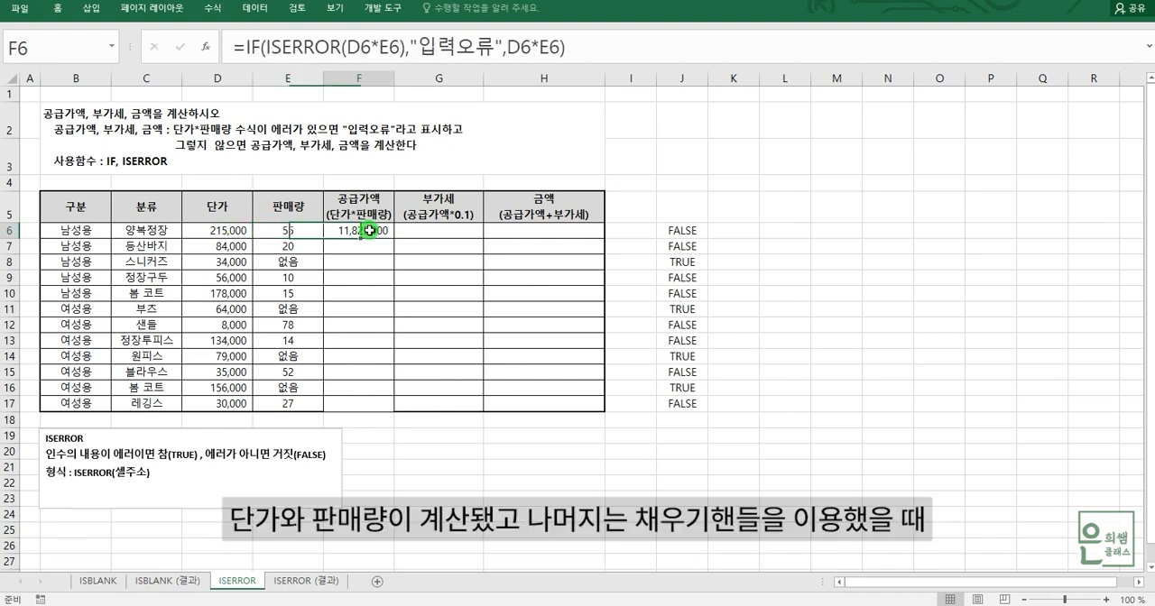
drag(397, 239, 389, 412)
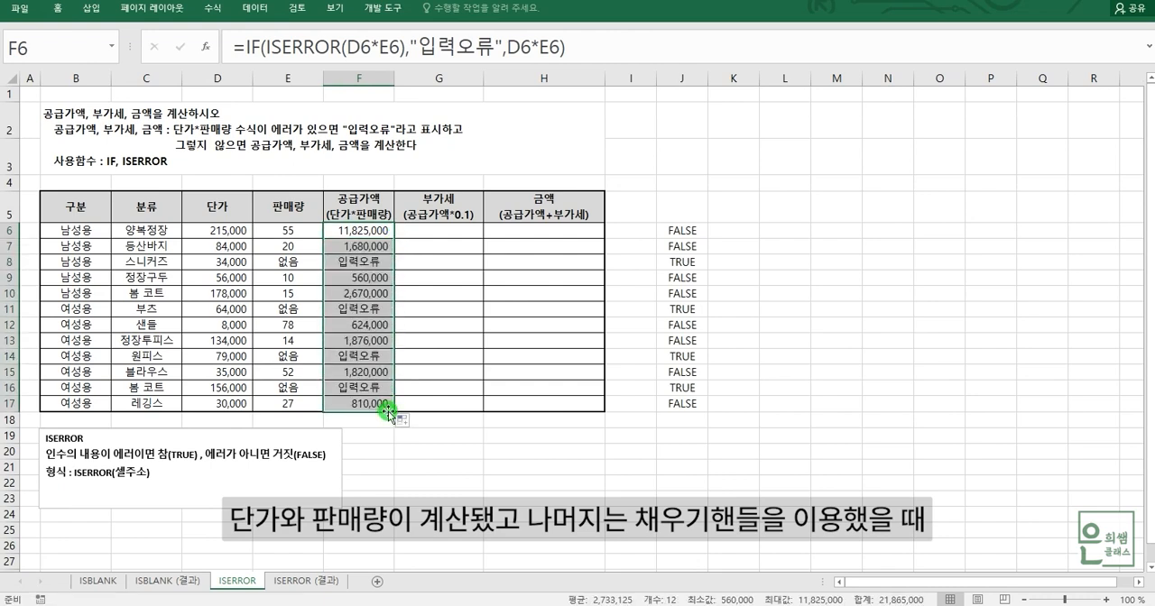
Compare the "없음" quantities with the supply value results in rows 8, 11, 14 and 16.
click(289, 263)
click(290, 308)
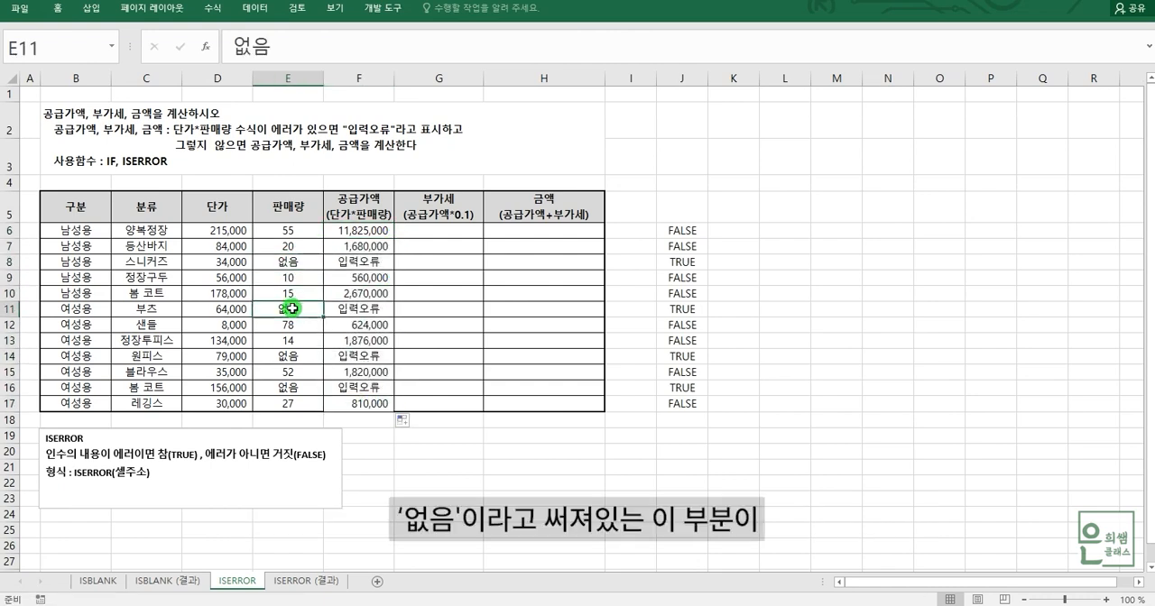
drag(288, 262, 371, 260)
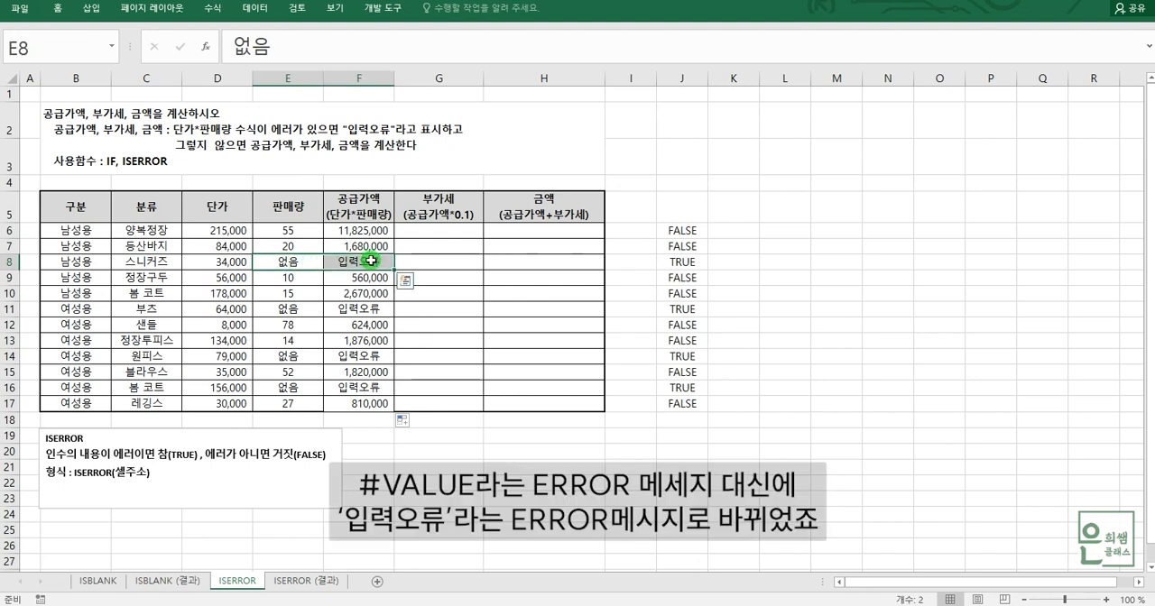
click(364, 310)
click(373, 357)
click(372, 388)
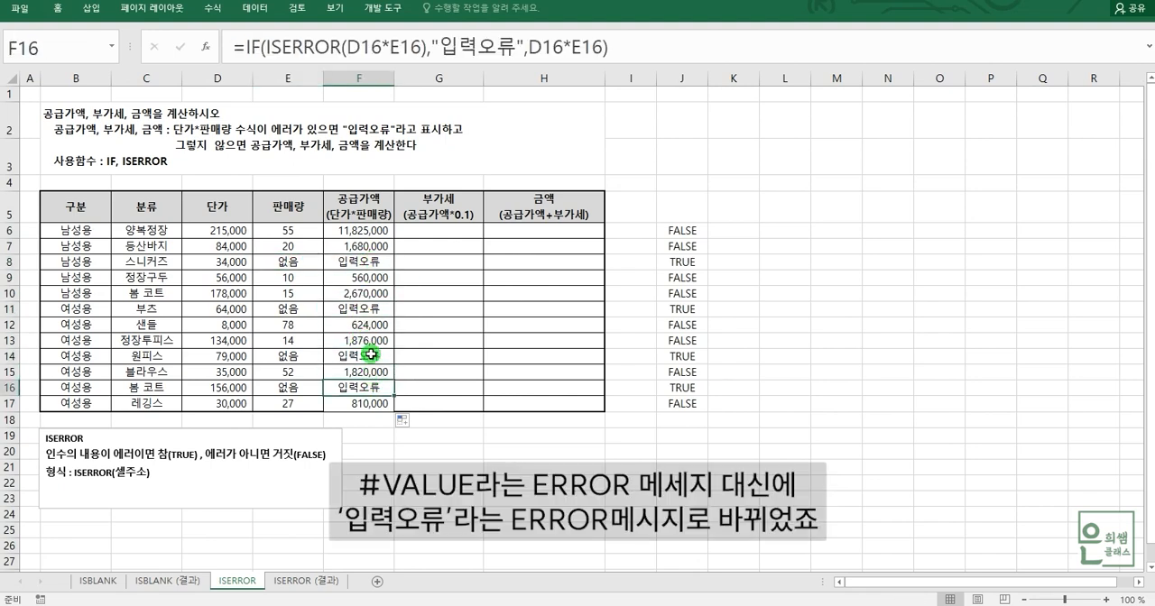
click(373, 262)
click(372, 309)
click(373, 357)
click(372, 389)
click(356, 262)
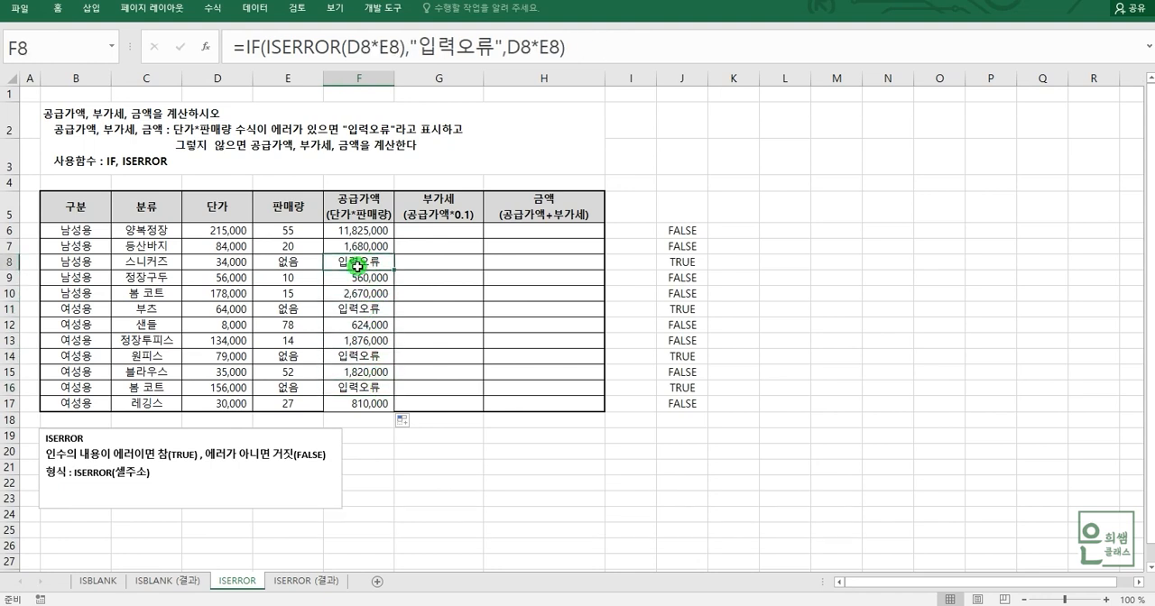
Start an IF formula in the VAT cell G6 with ISERROR(D6*E6) as its logical test.
click(439, 228)
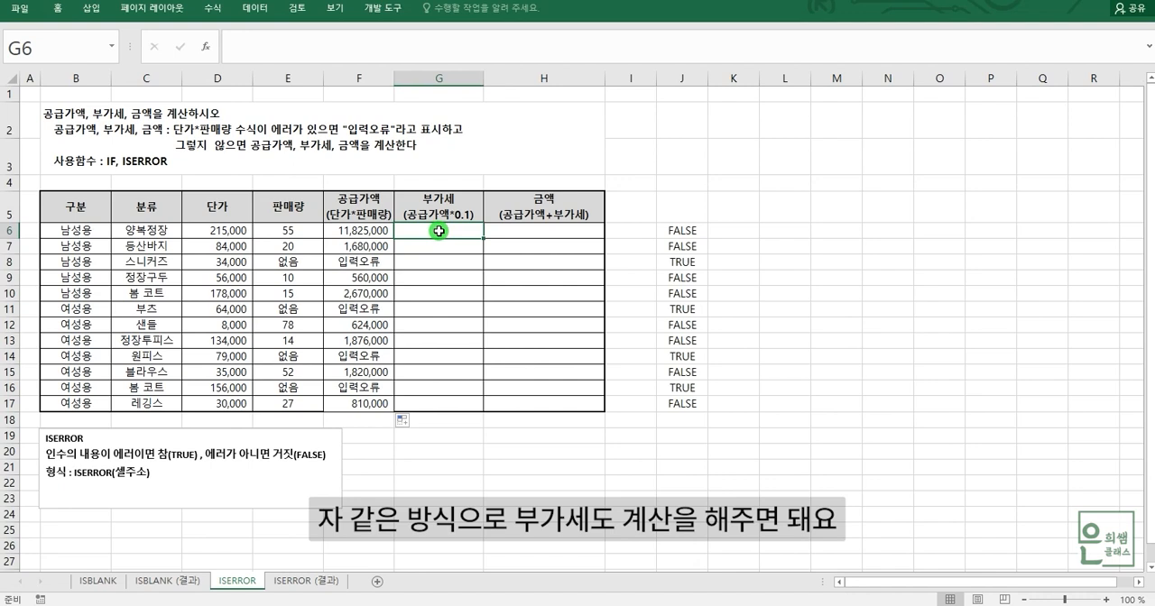
click(363, 231)
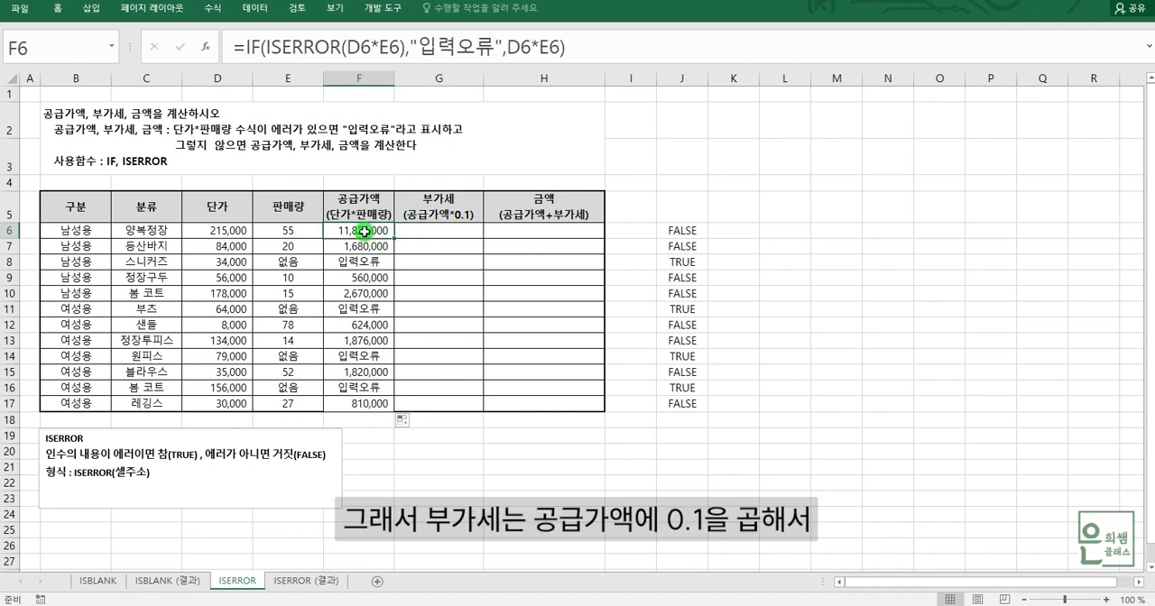
click(446, 228)
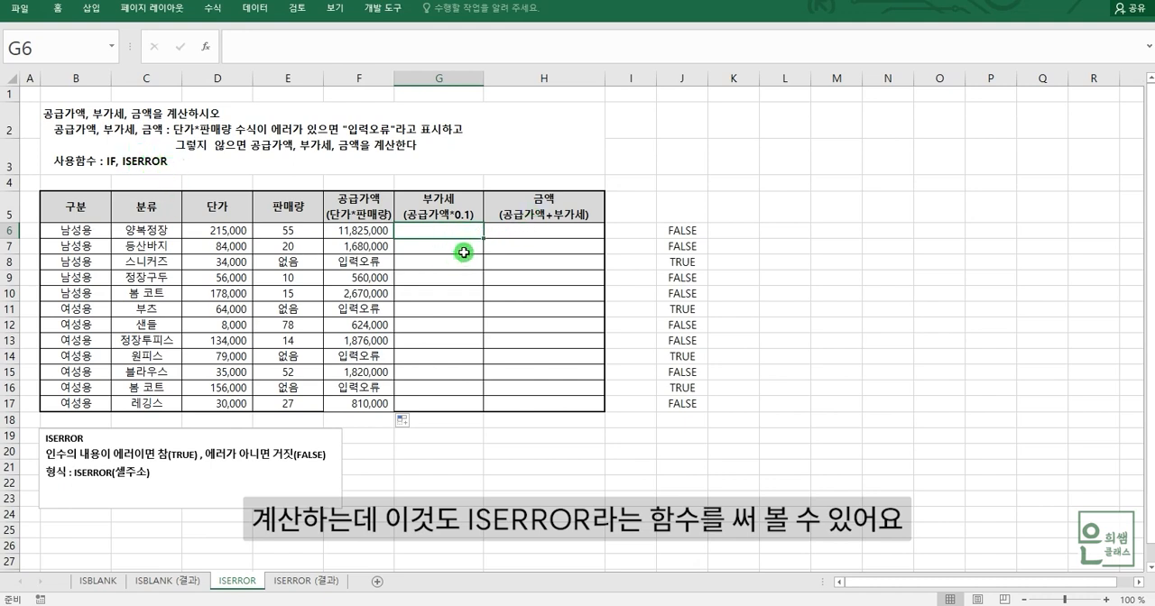
text(=)
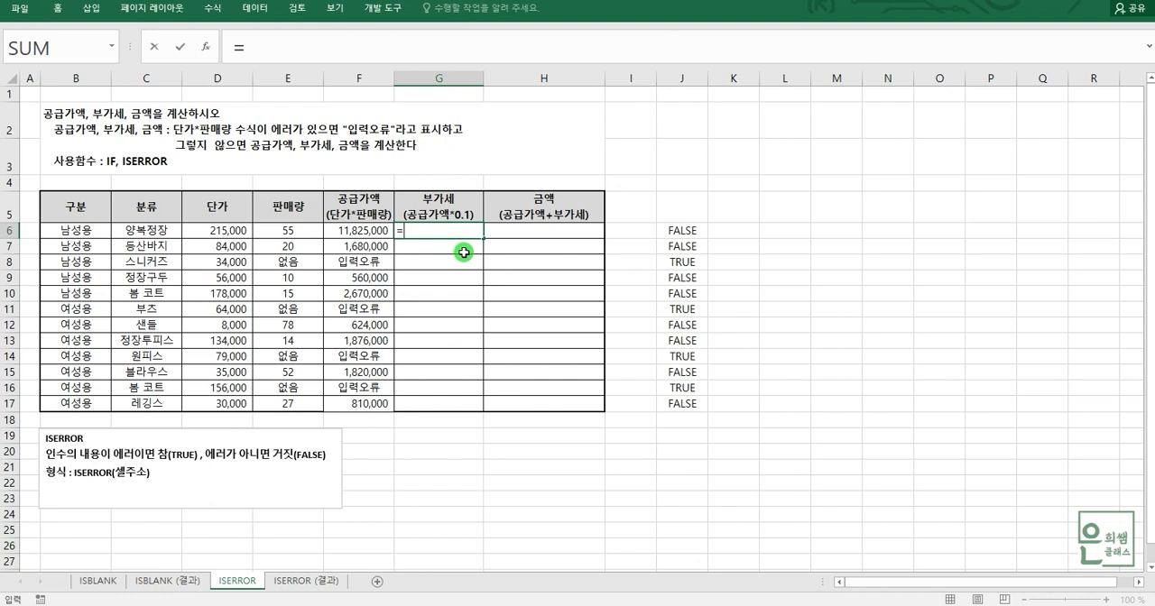
text(ㅑㄹ()
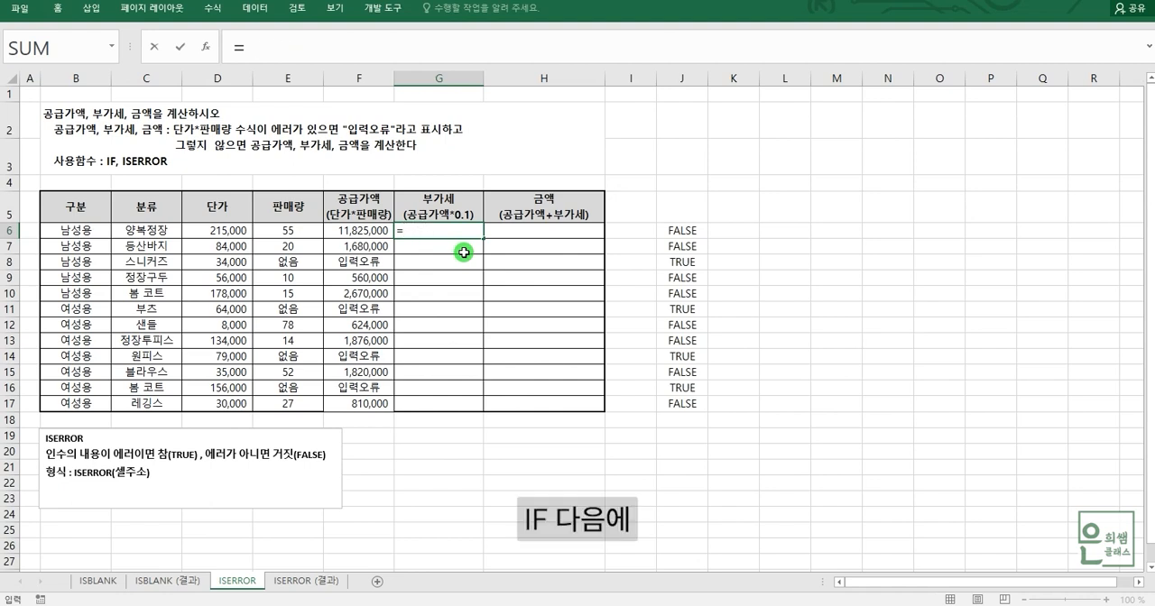
text(IF(IS)
double_click(445, 326)
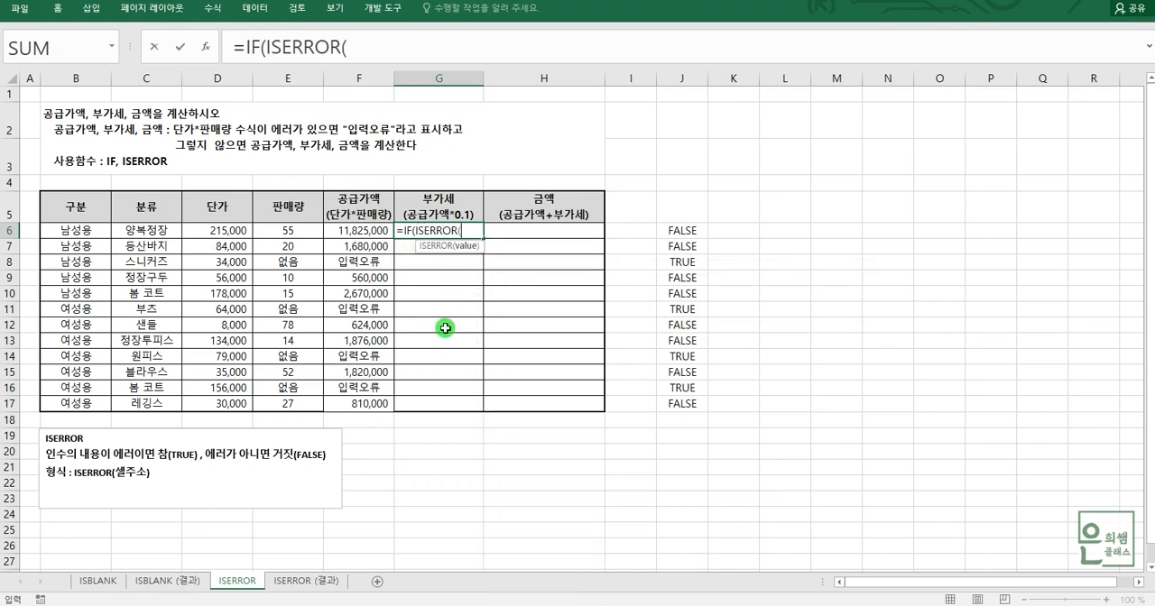
click(221, 232)
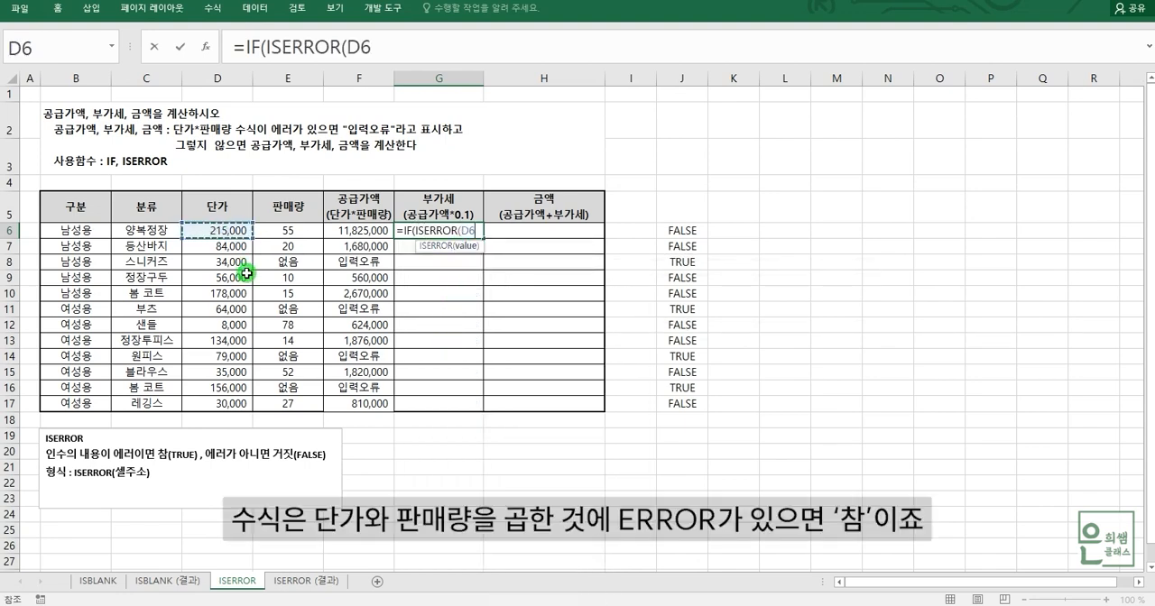
text(*)
click(302, 235)
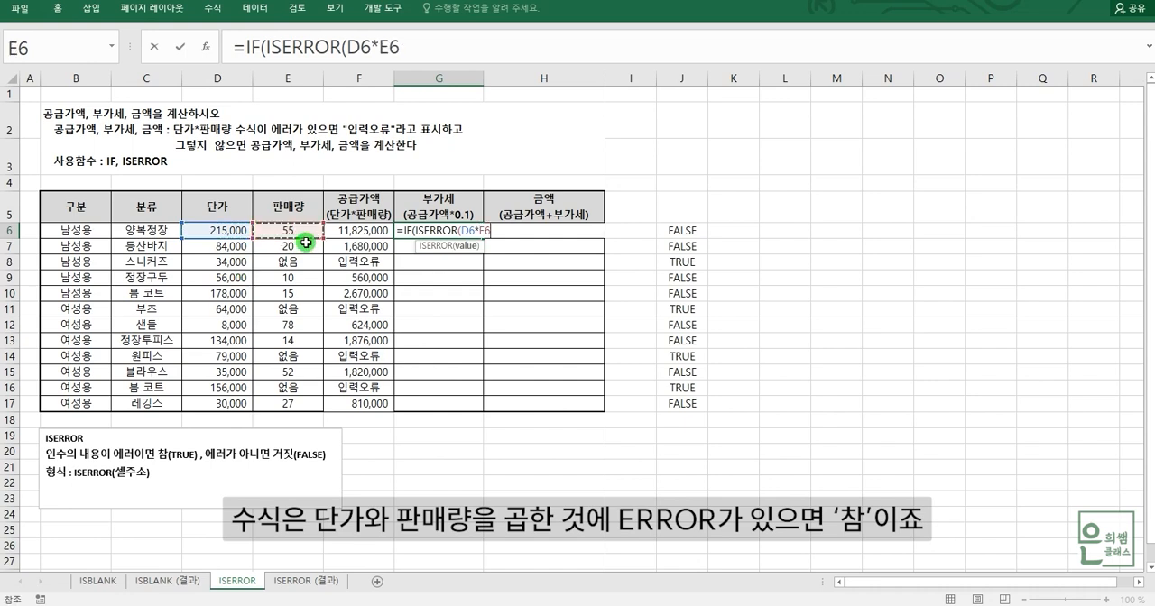
text())
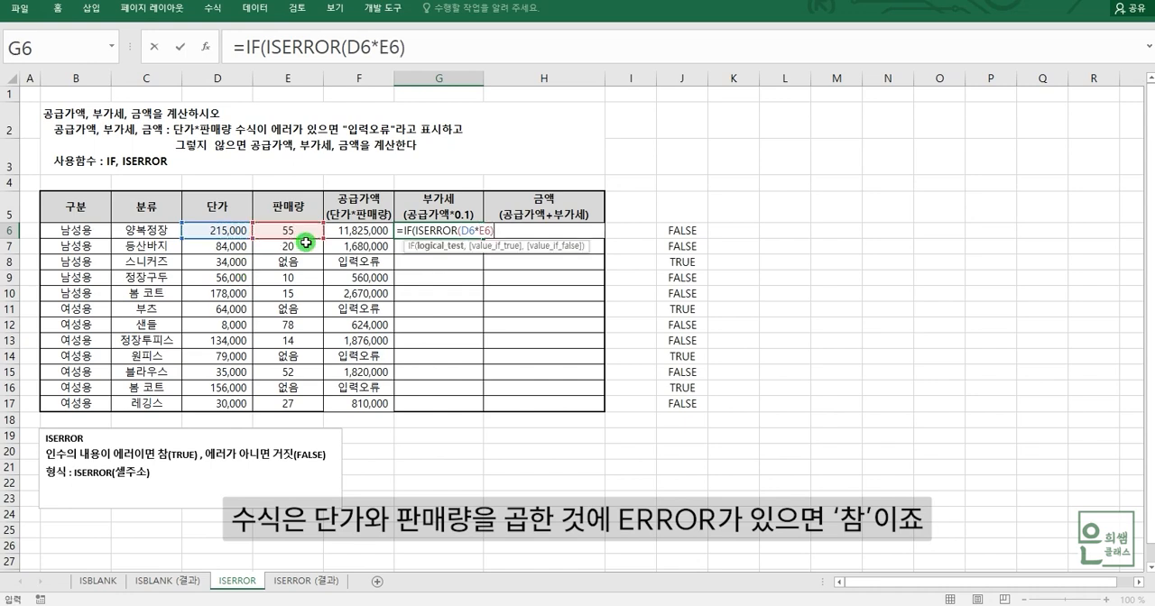
text(,)
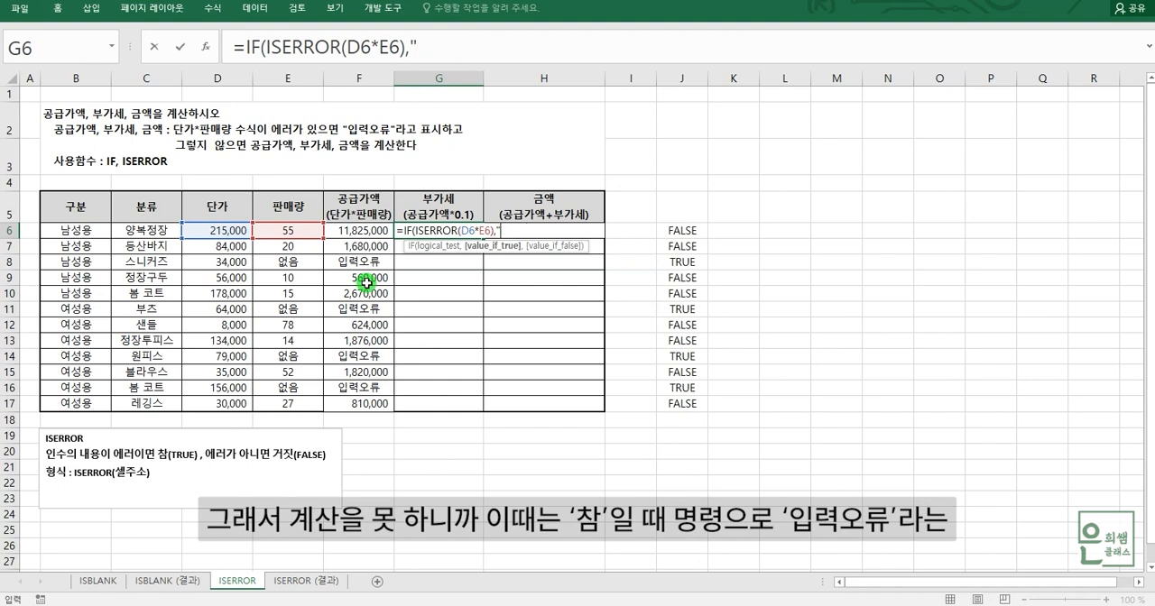
Complete the G6 formula with "입력오류" as the value if true and F6*0.1 as the value if false.
text(력)
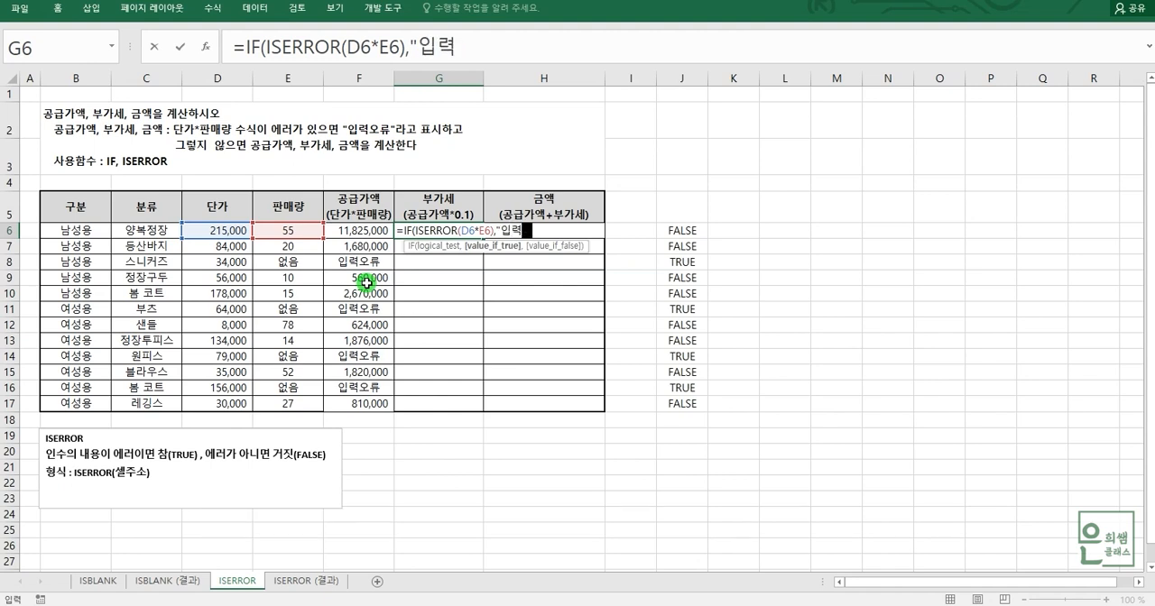
text(오류",)
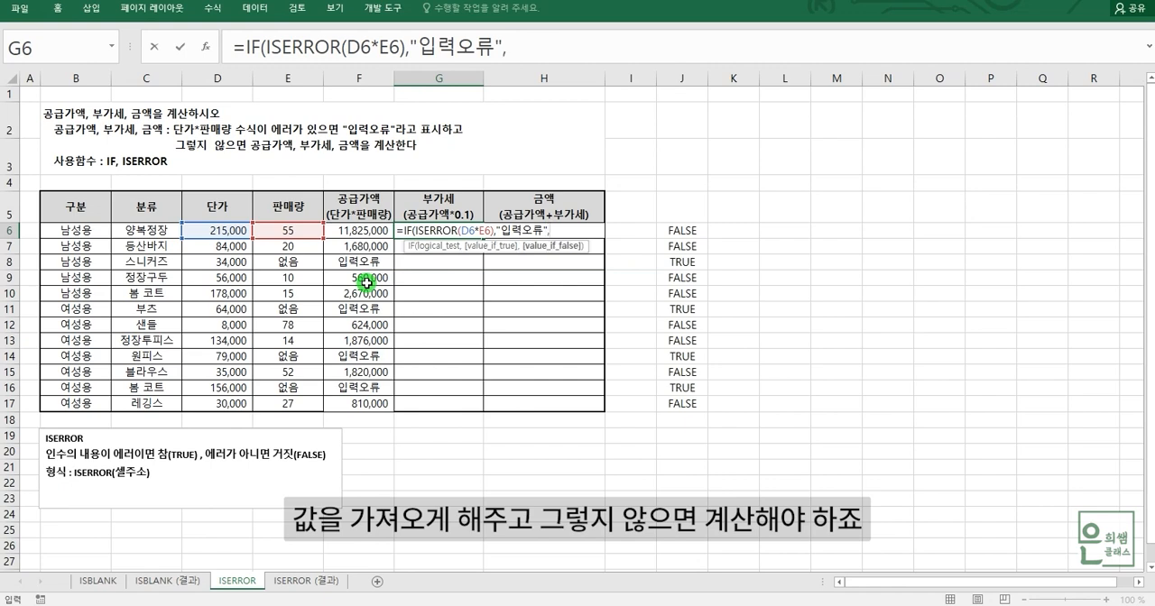
click(377, 232)
text(*)
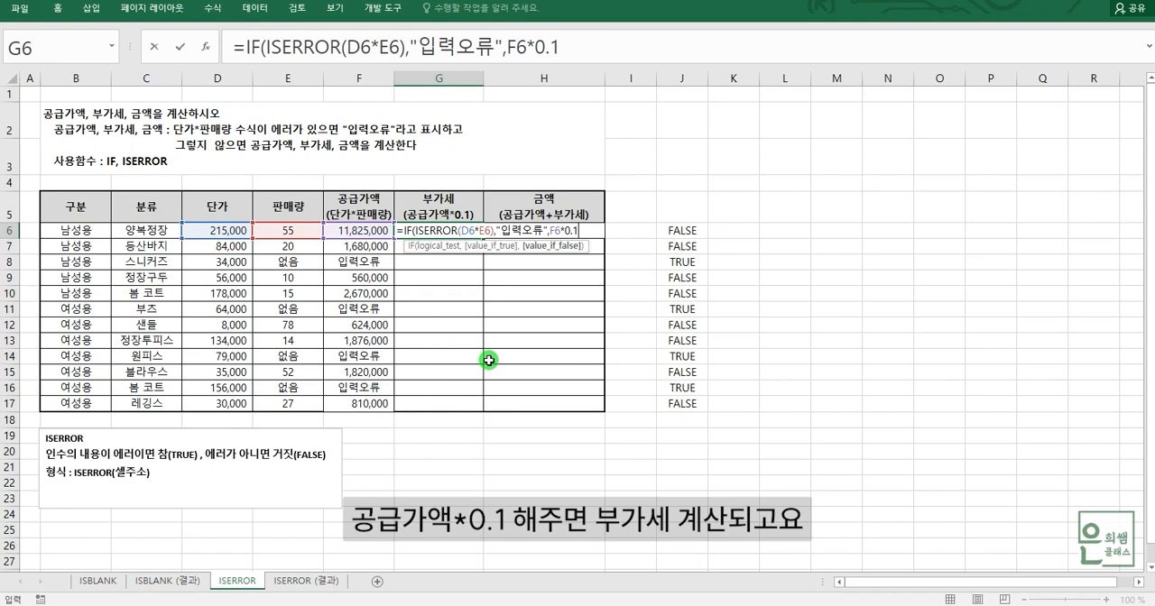
text(0.1))
key(Return)
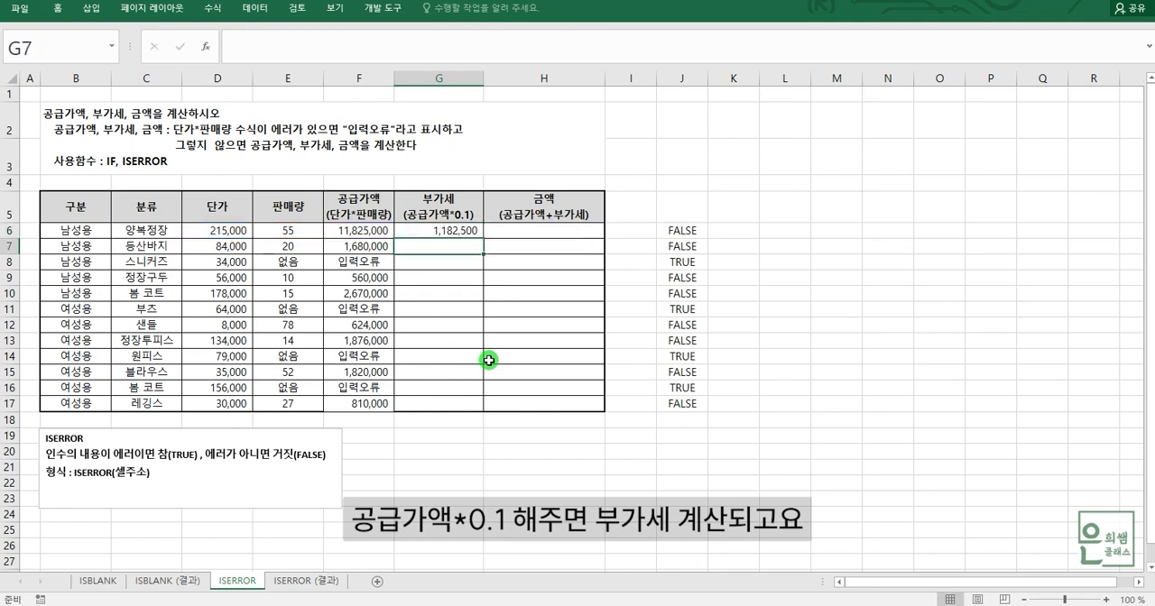
Start an IF formula in the amount cell H6 with ISERROR(D6*E6) as its logical test.
click(549, 232)
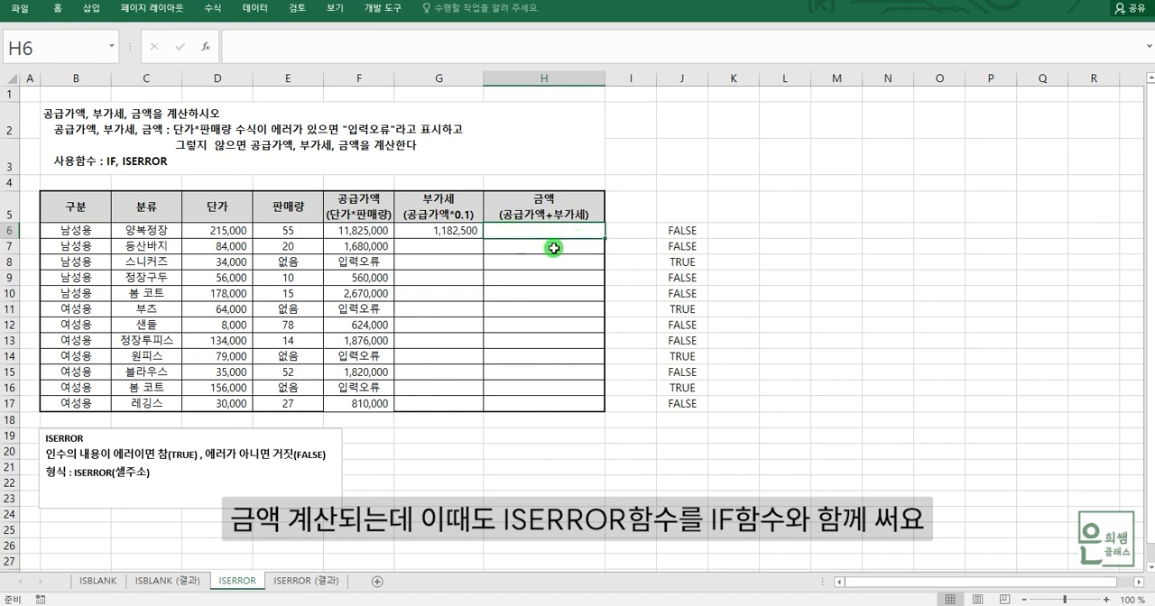
text(=)
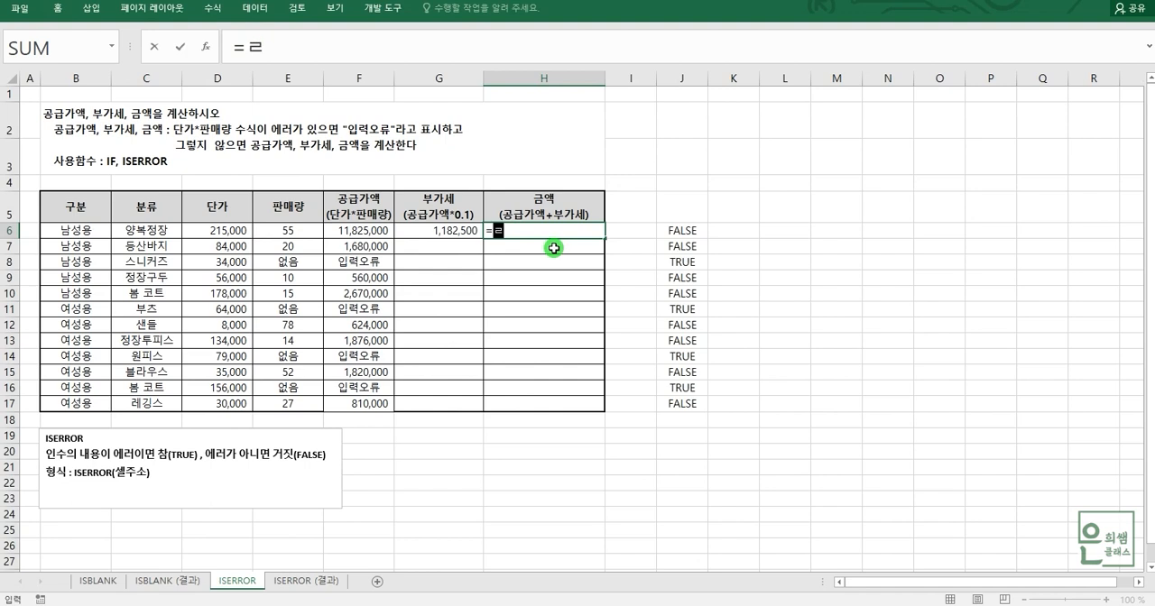
text(IF()
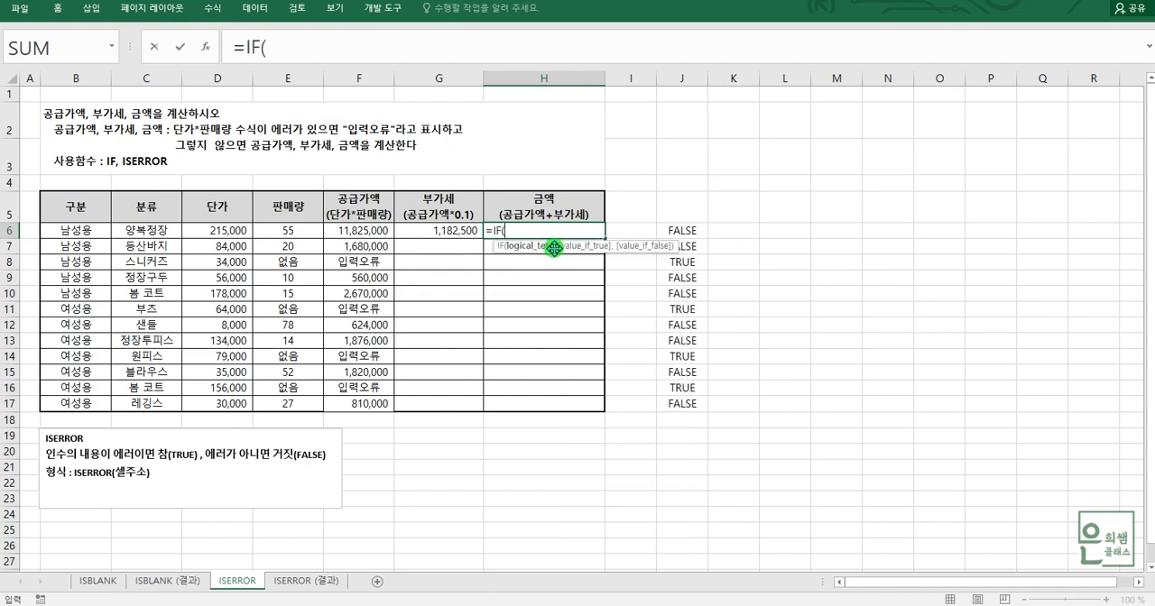
text(IS)
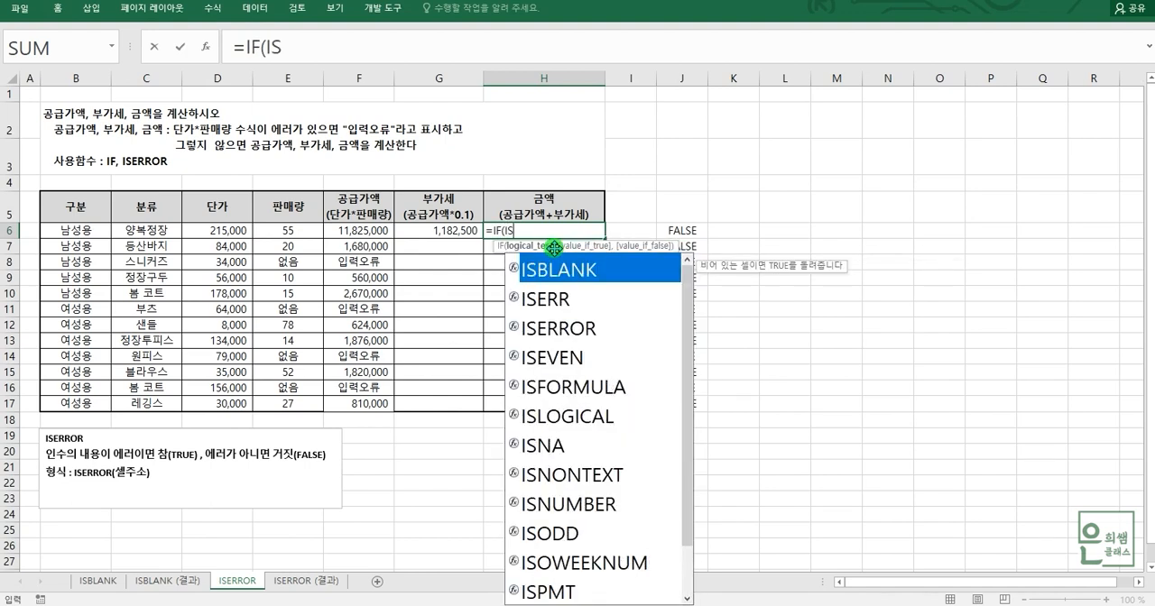
double_click(593, 328)
click(231, 232)
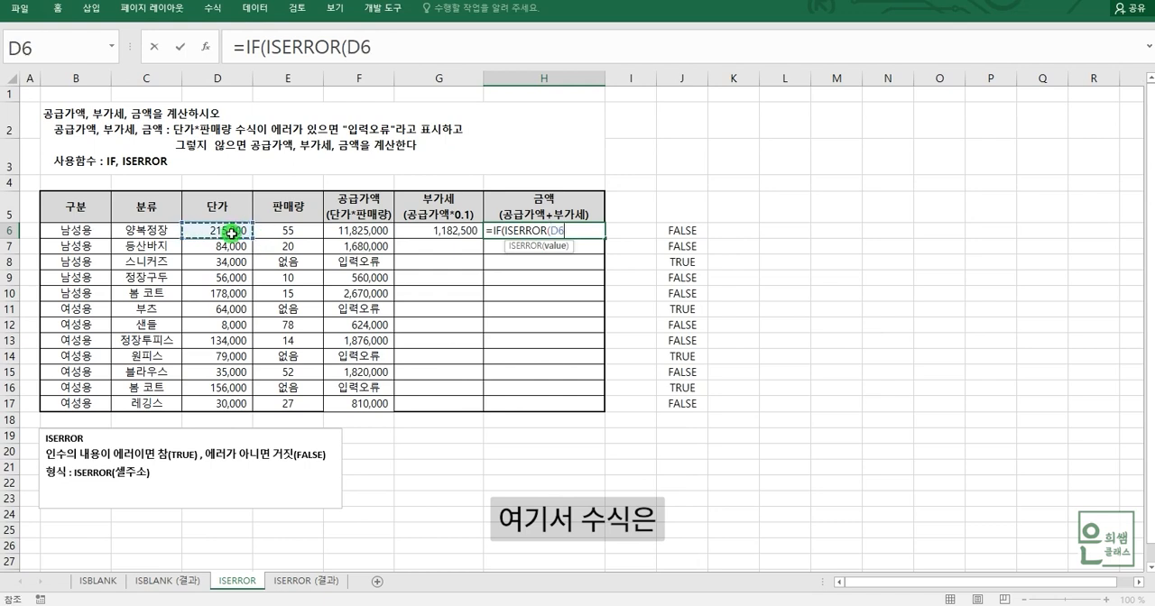
text(*)
click(305, 233)
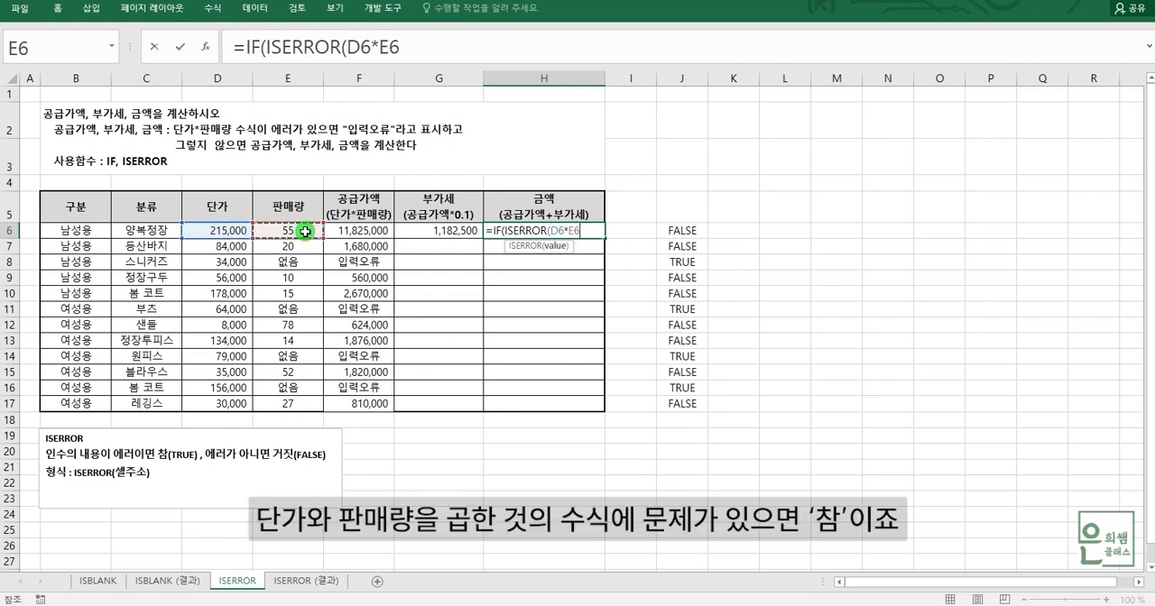
text())
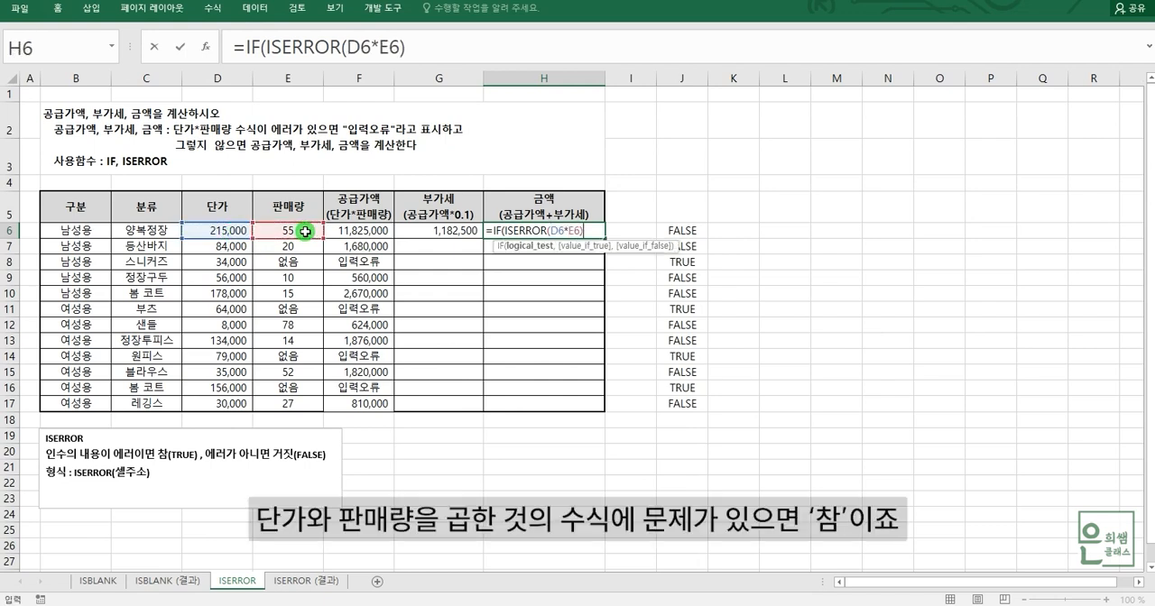
text(,)
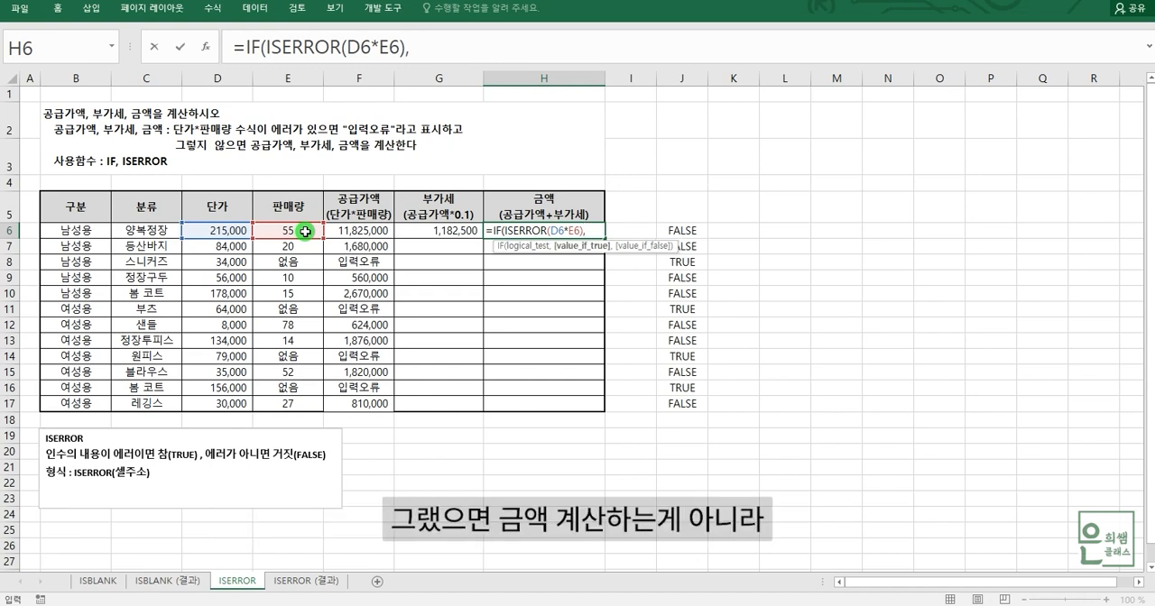
text(")
text(DL)
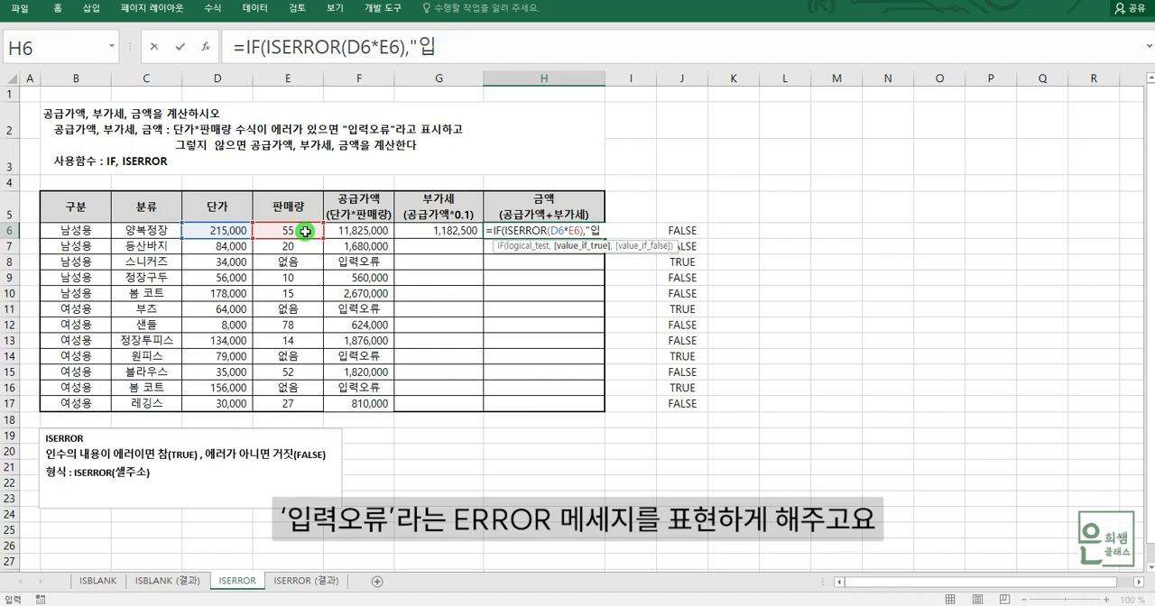
text(류",)
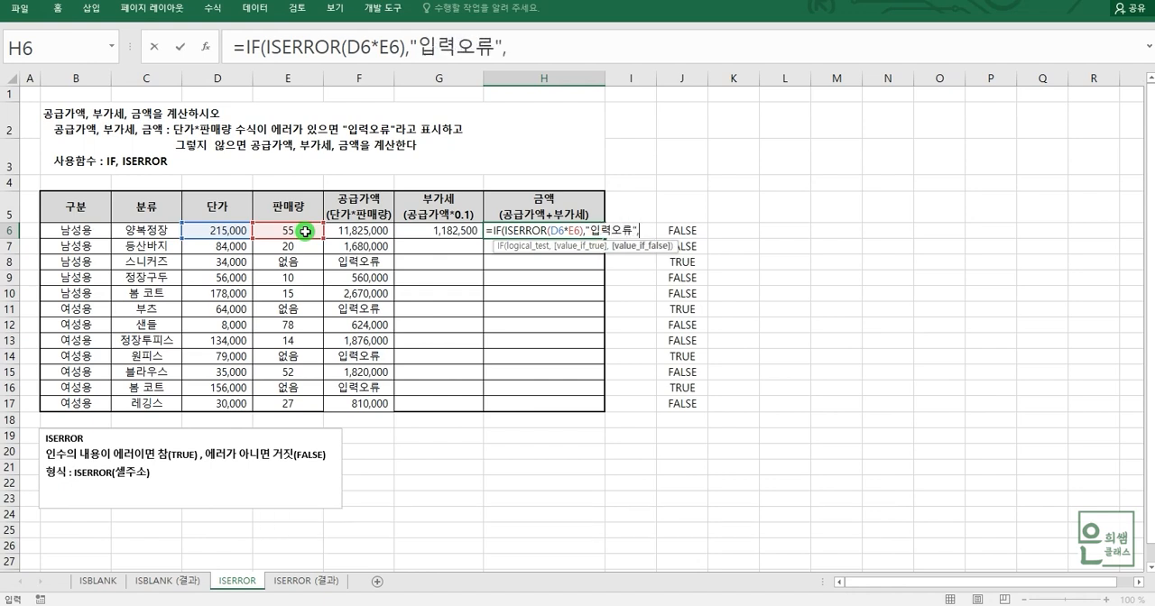
Complete the H6 formula with "입력오류" as the value if true and F6+G6 as the value if false.
click(370, 233)
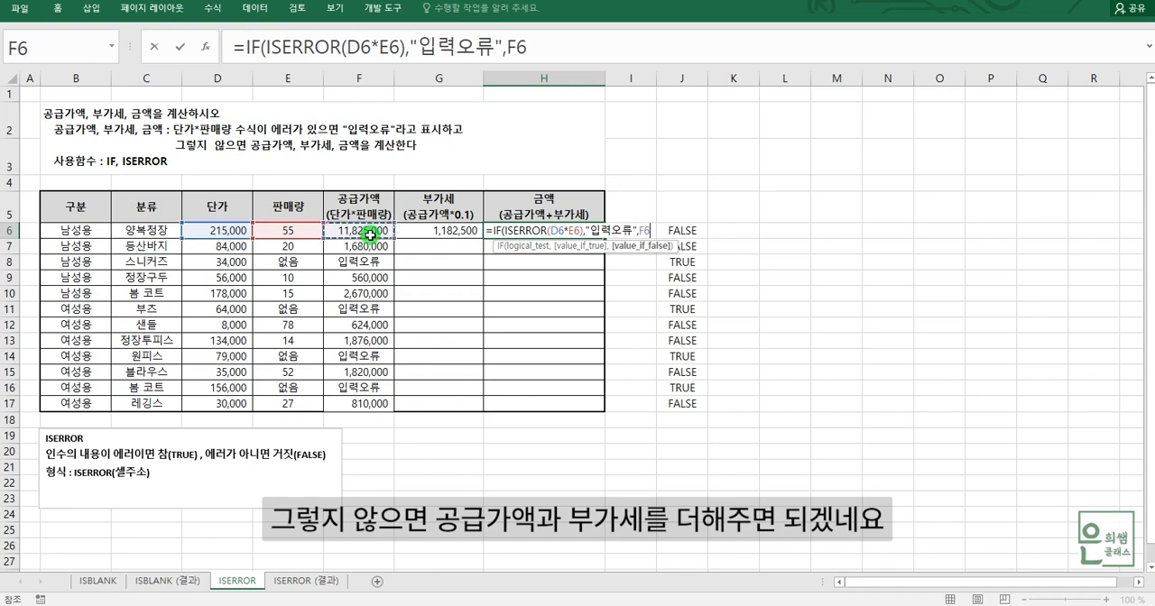
text(+)
click(425, 236)
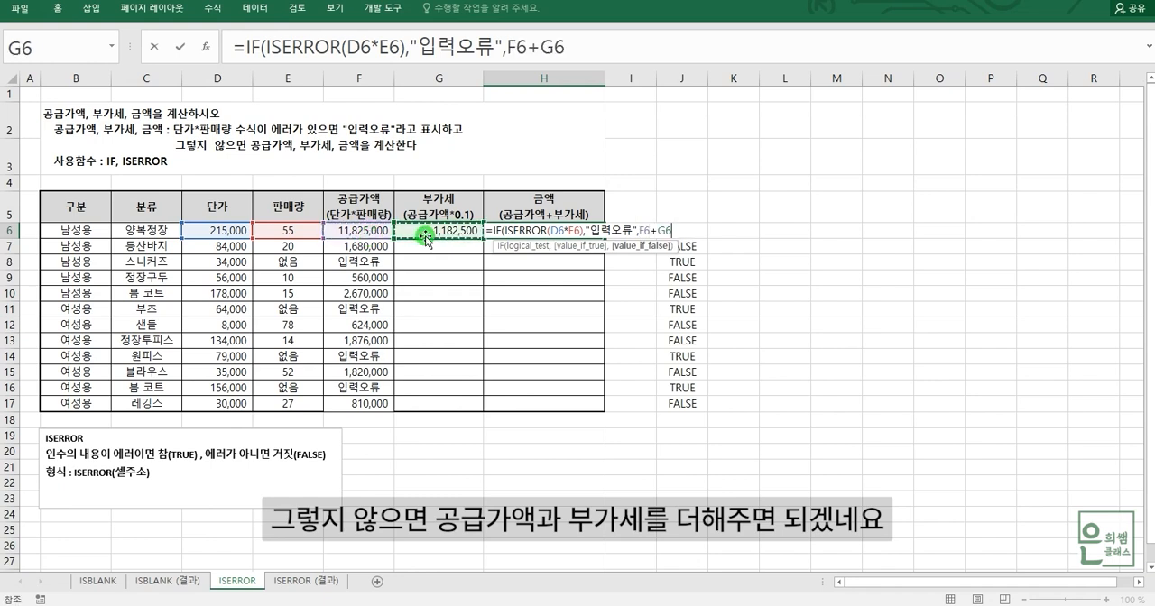
text())
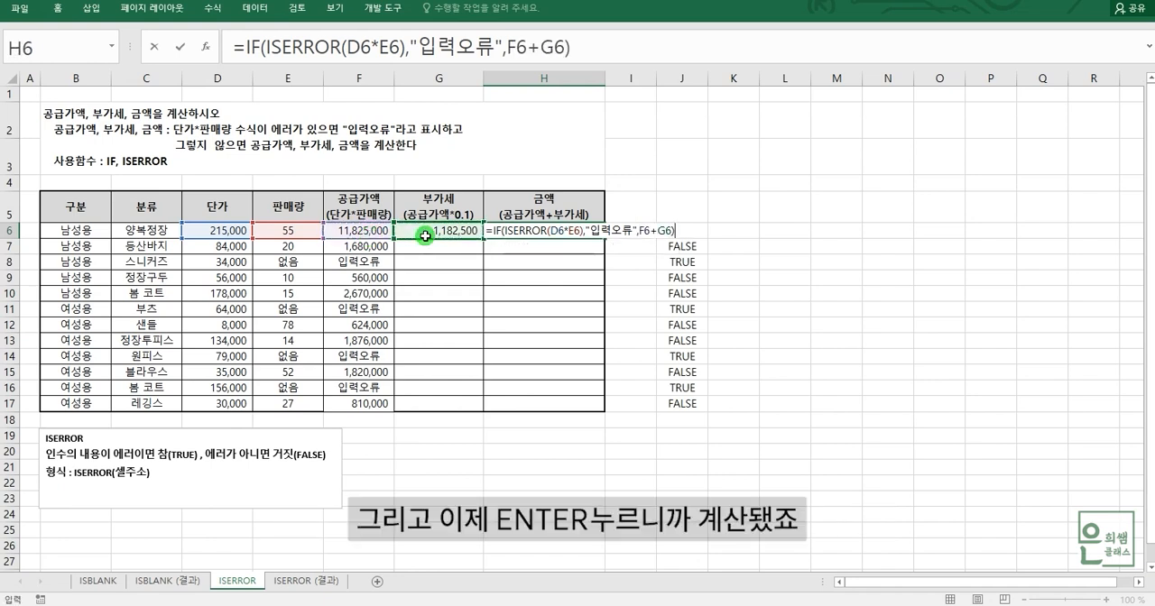
key(Return)
Fill the VAT and amount formulas in G6:H6 down through row 17.
click(542, 231)
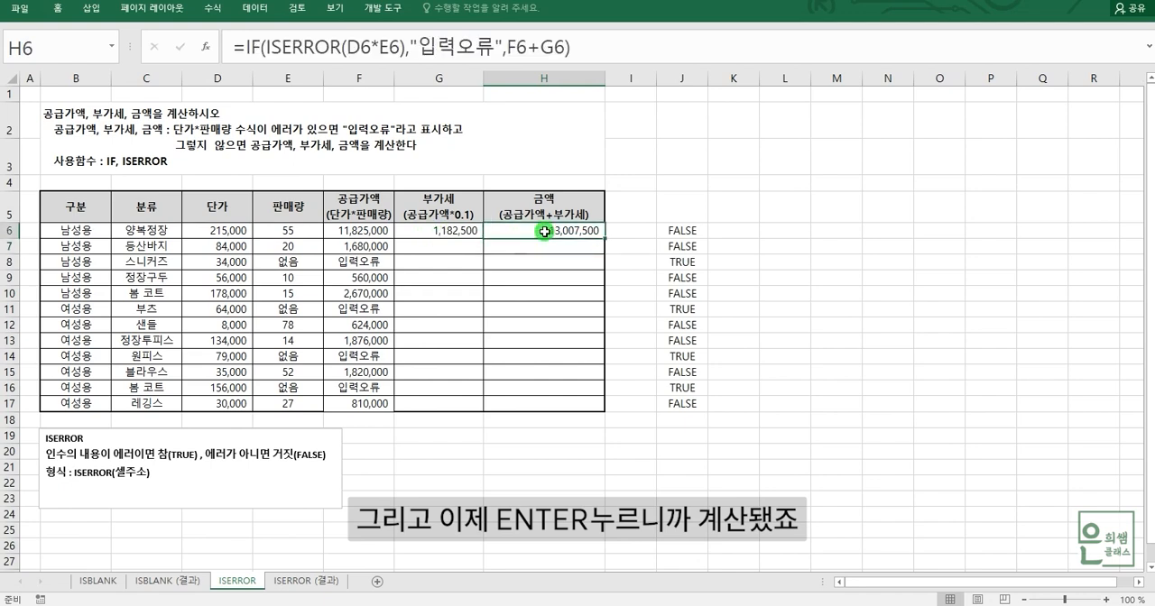
click(463, 230)
drag(463, 230, 588, 415)
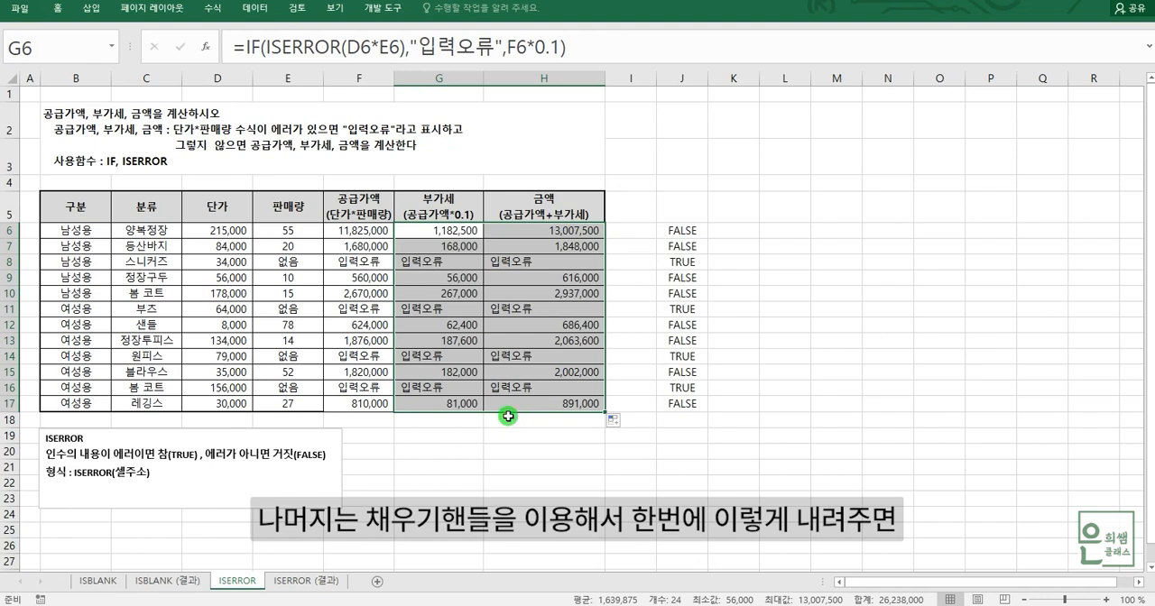
Compare the "없음" quantities with the supply value, VAT and amount results in rows 8, 11, 14 and 16.
click(244, 261)
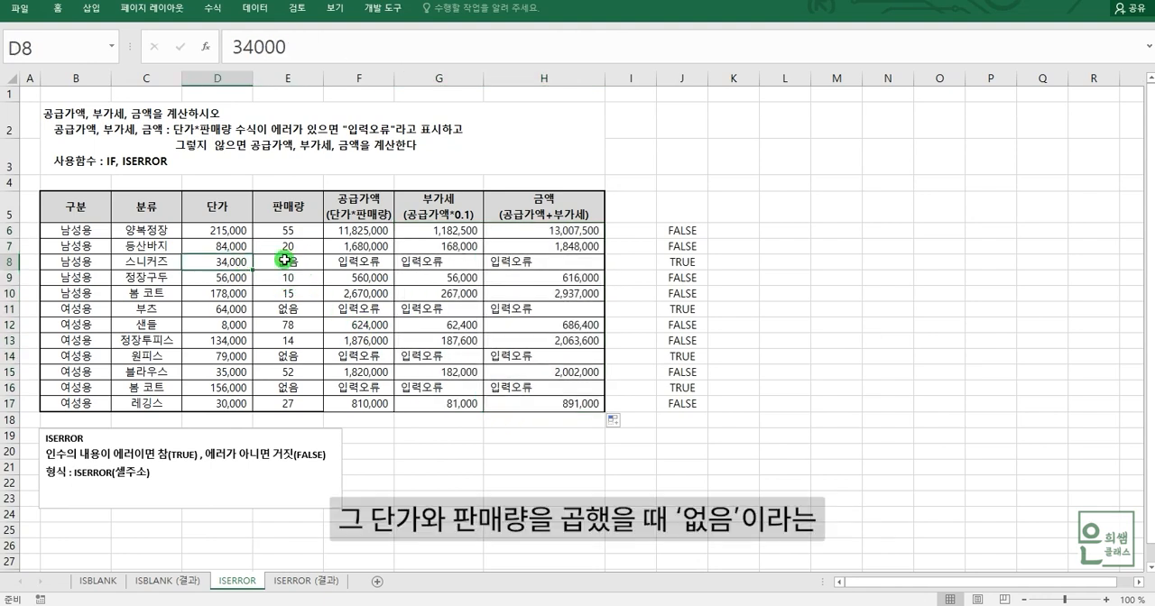
click(284, 260)
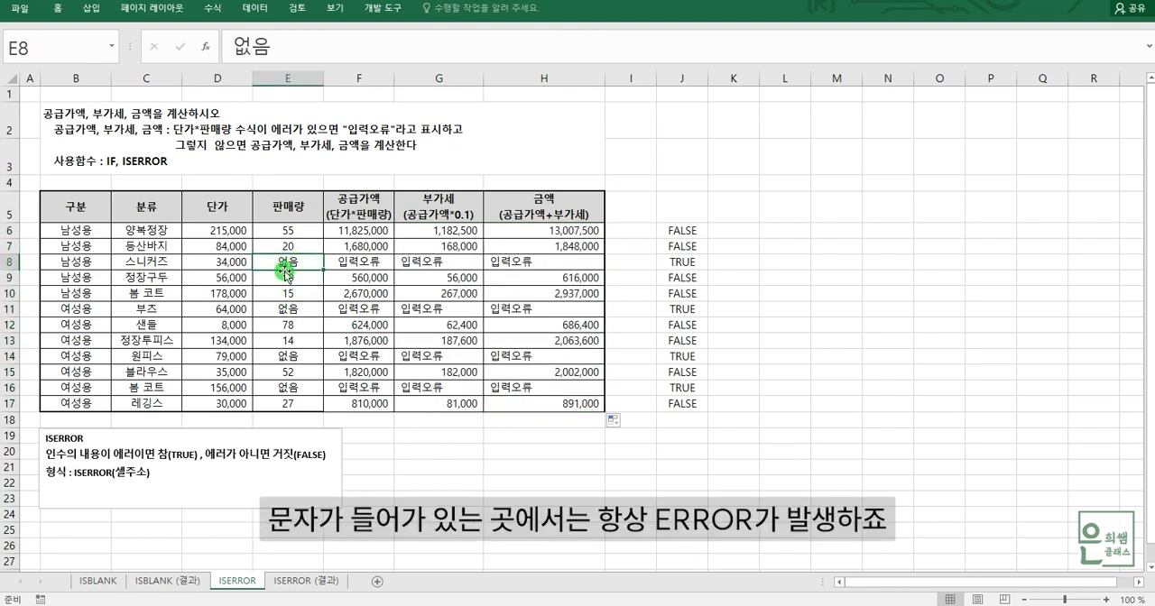
drag(278, 261, 536, 279)
drag(289, 312, 548, 308)
drag(276, 359, 557, 352)
drag(285, 390, 561, 392)
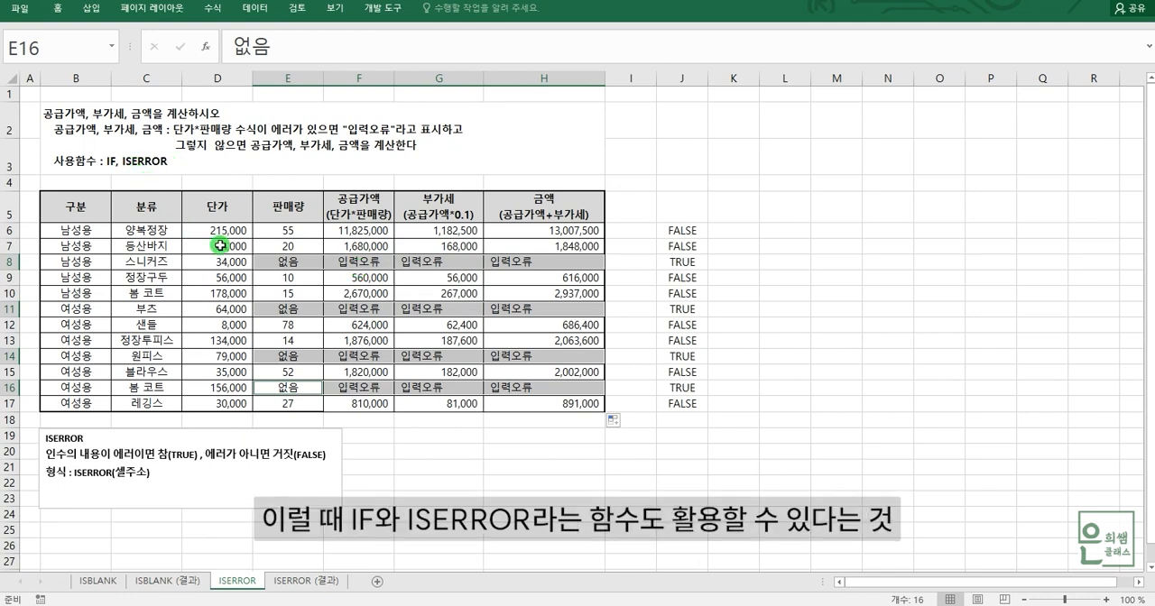
Review the IF and ISERROR formula in the supply value cell F6.
click(367, 235)
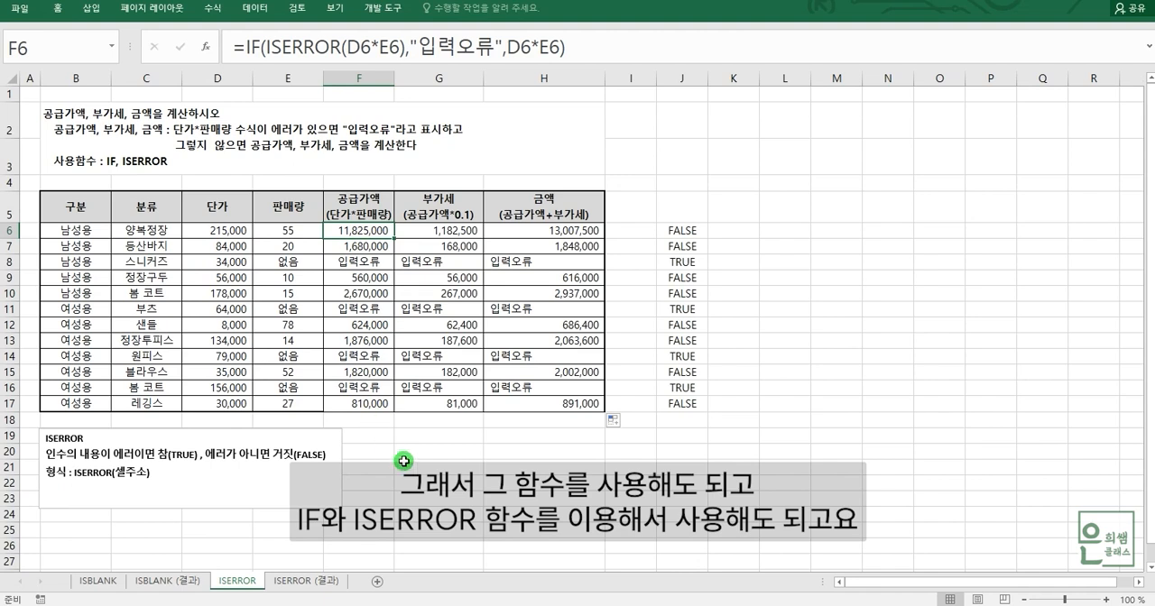
click(566, 474)
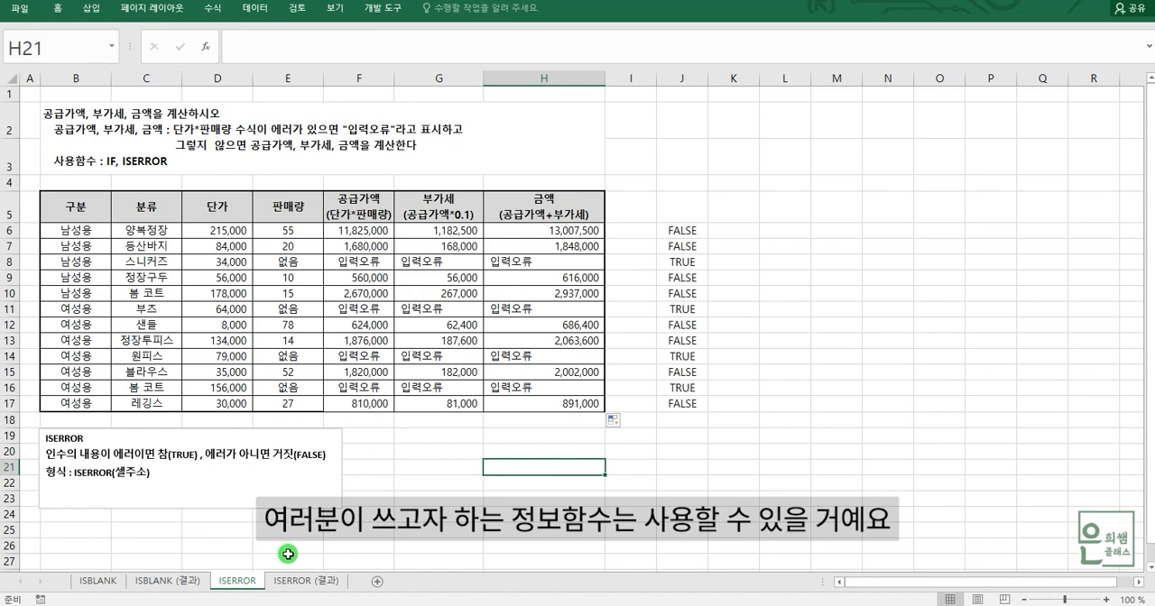
click(539, 452)
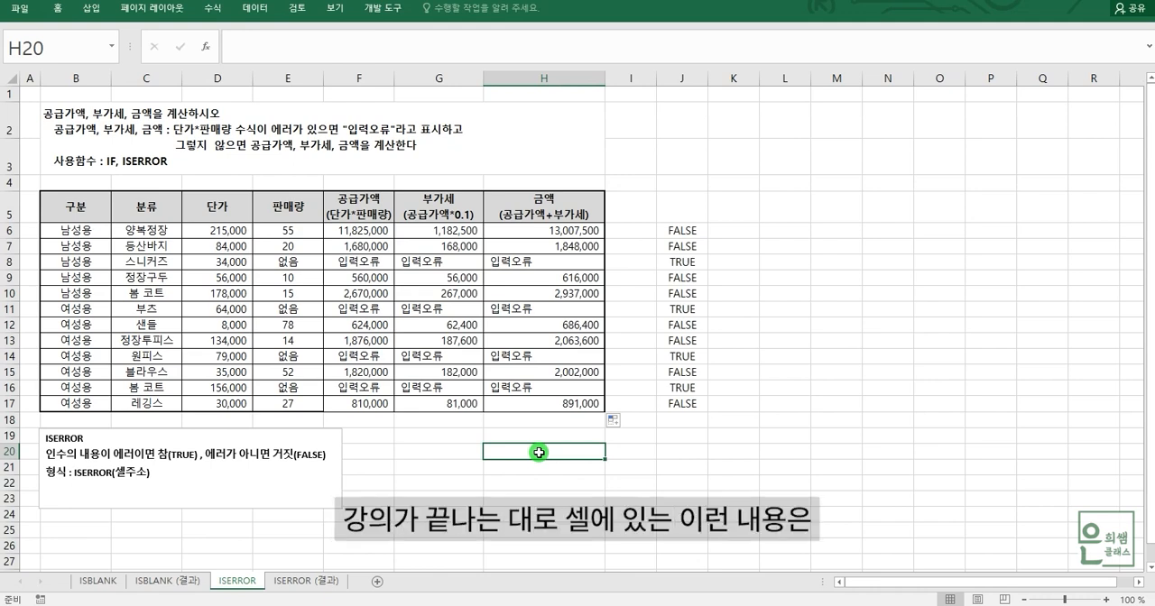
Clear the calculated supply value, VAT and amount cells F6:H17.
drag(354, 231, 550, 404)
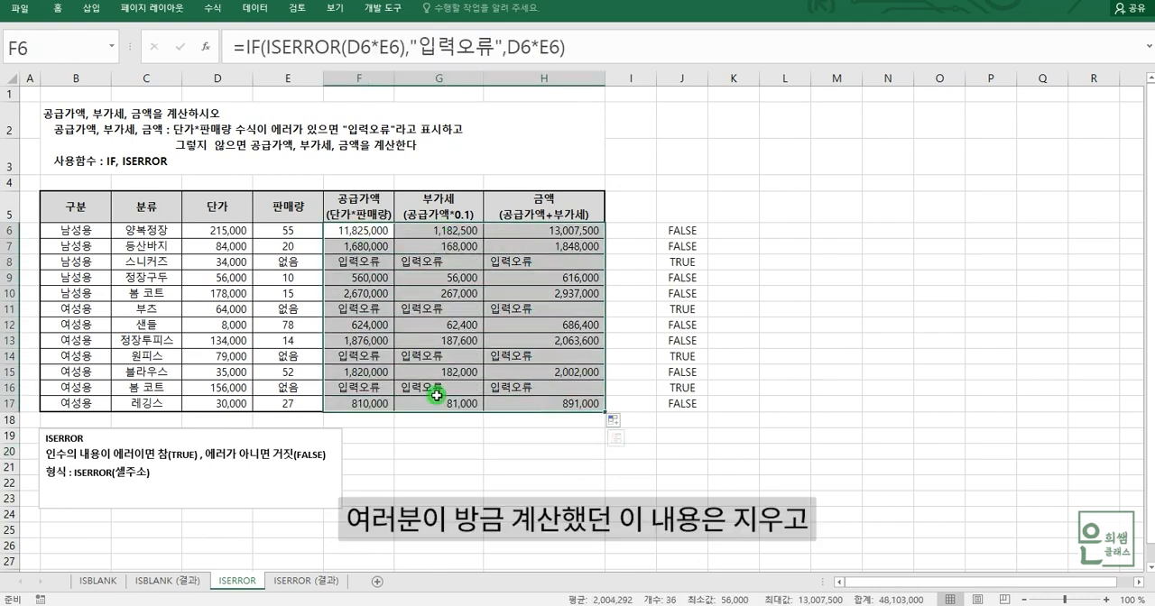
key(Delete)
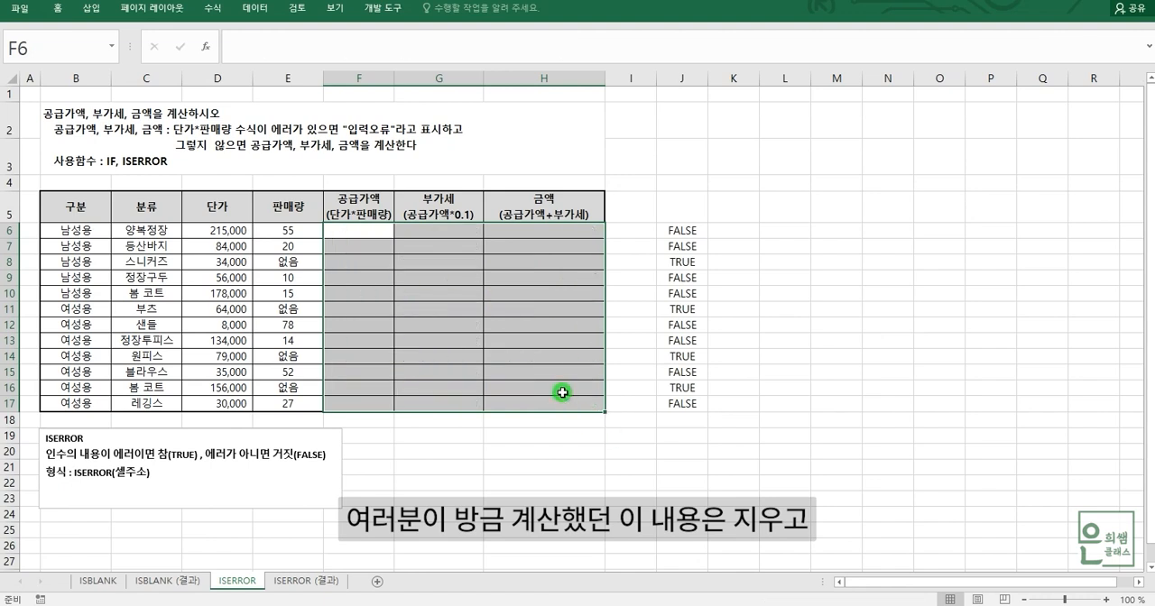
click(366, 231)
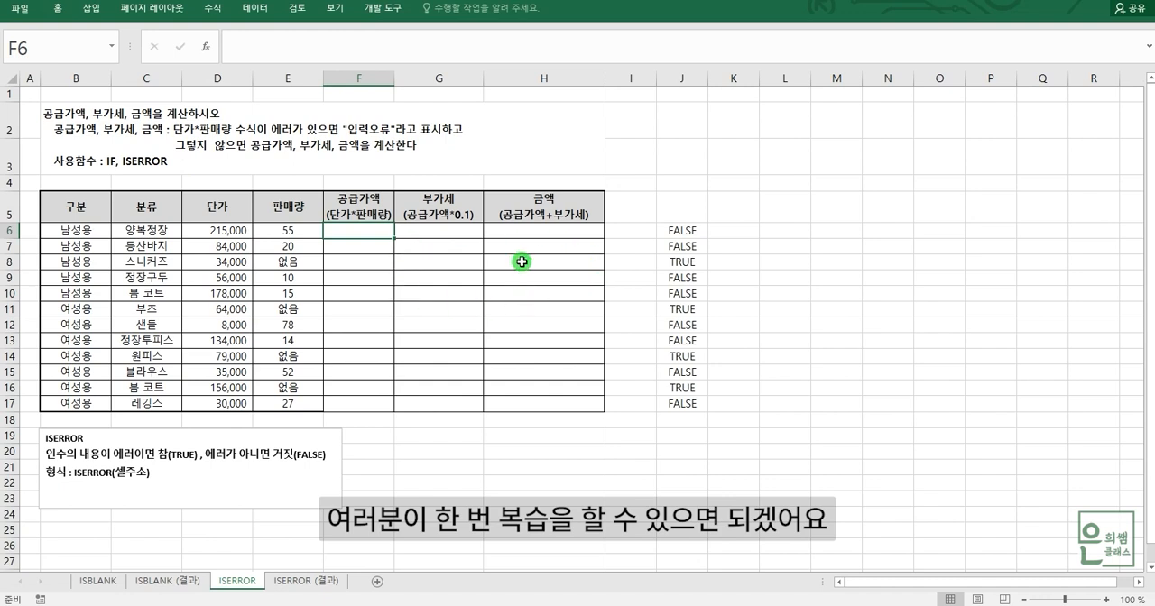
click(538, 468)
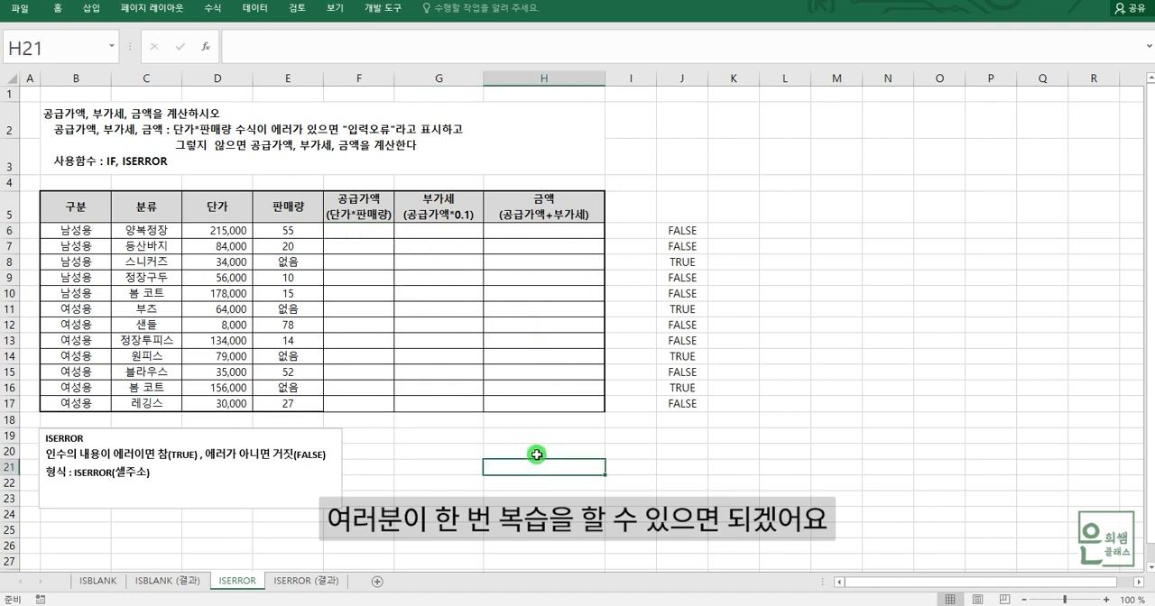
click(536, 453)
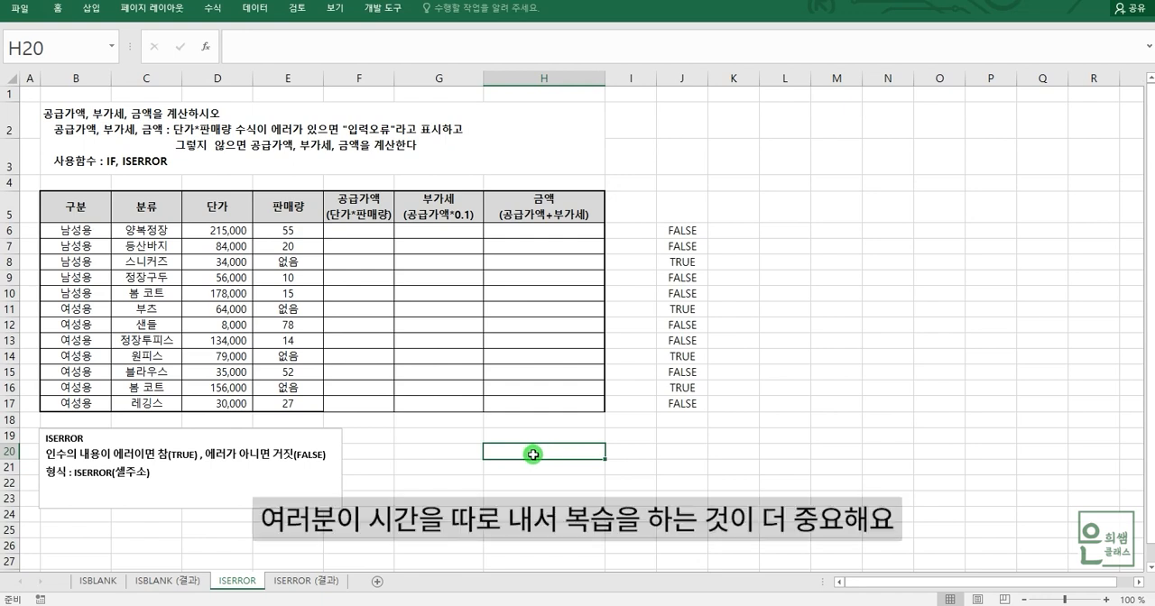
click(460, 454)
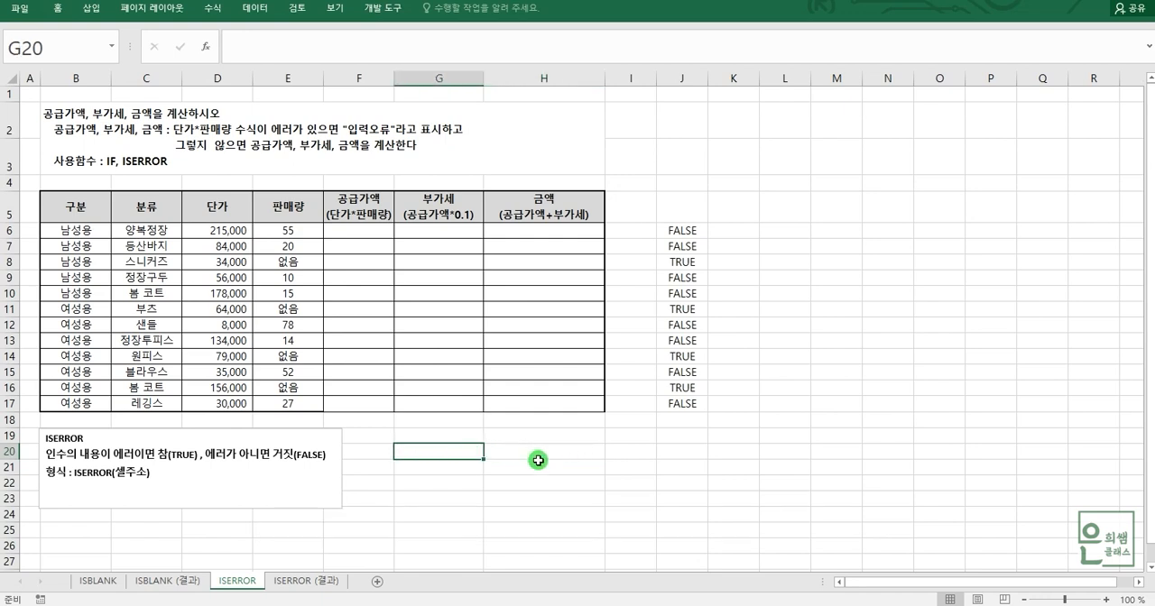